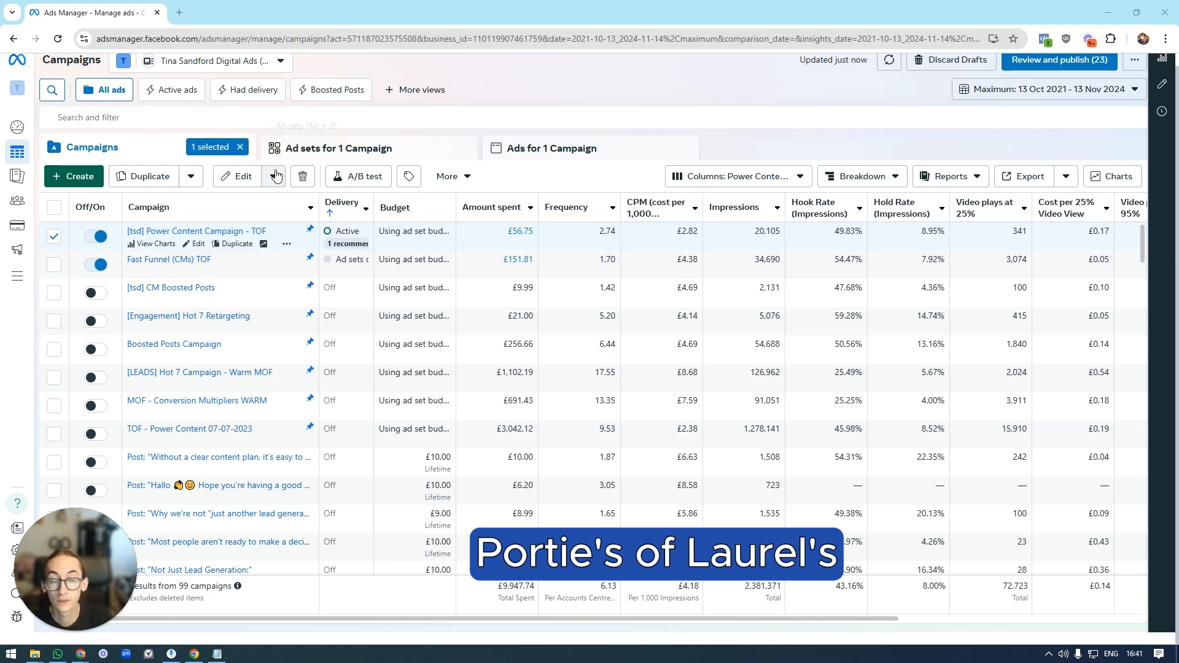
Open the [tsd] Power Content Campaign - TOF and duplicate its Goodwill Video Ad #1 ad set
left_click(188, 233)
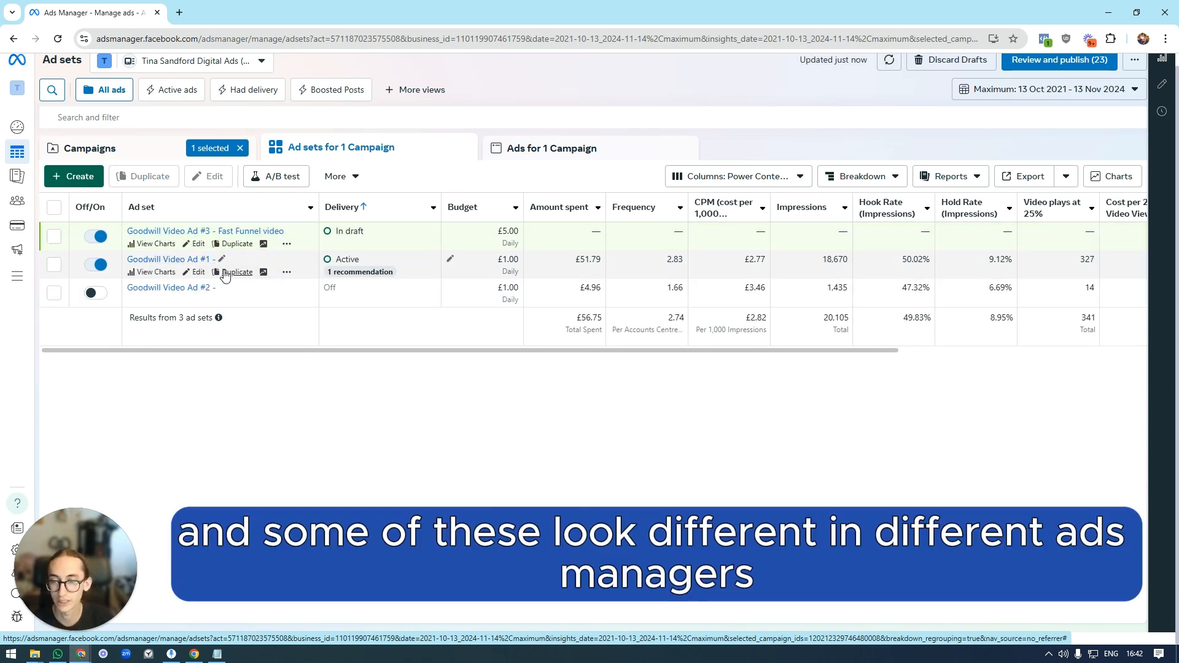
left_click(225, 273)
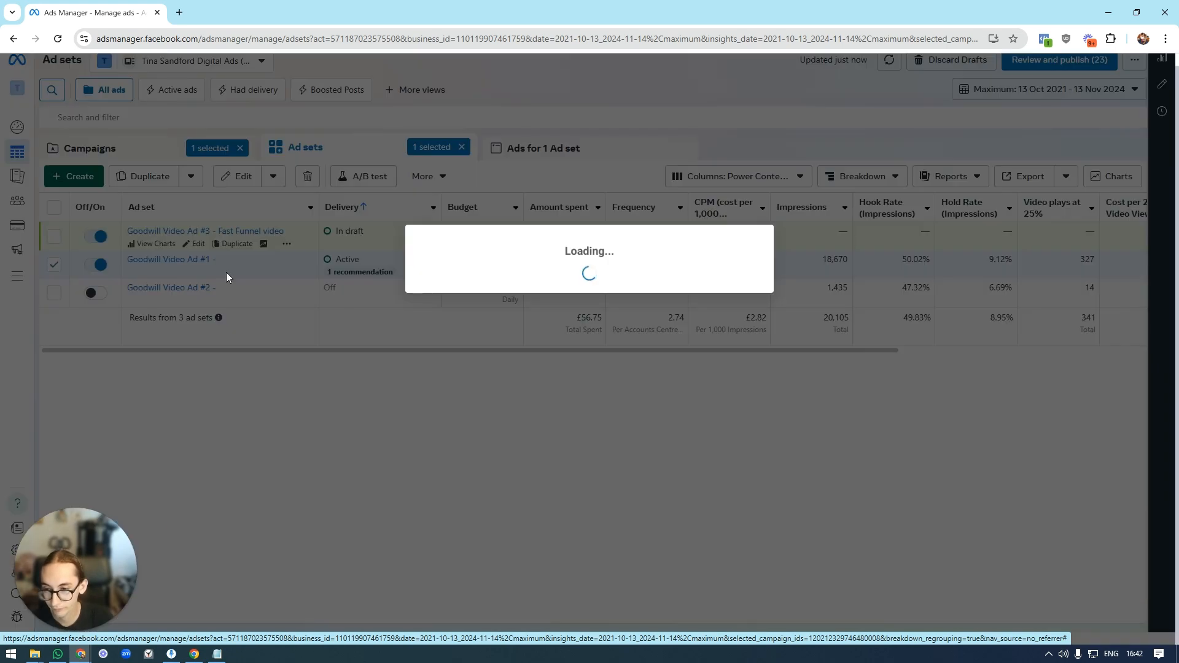
left_click(602, 324)
left_click(722, 363)
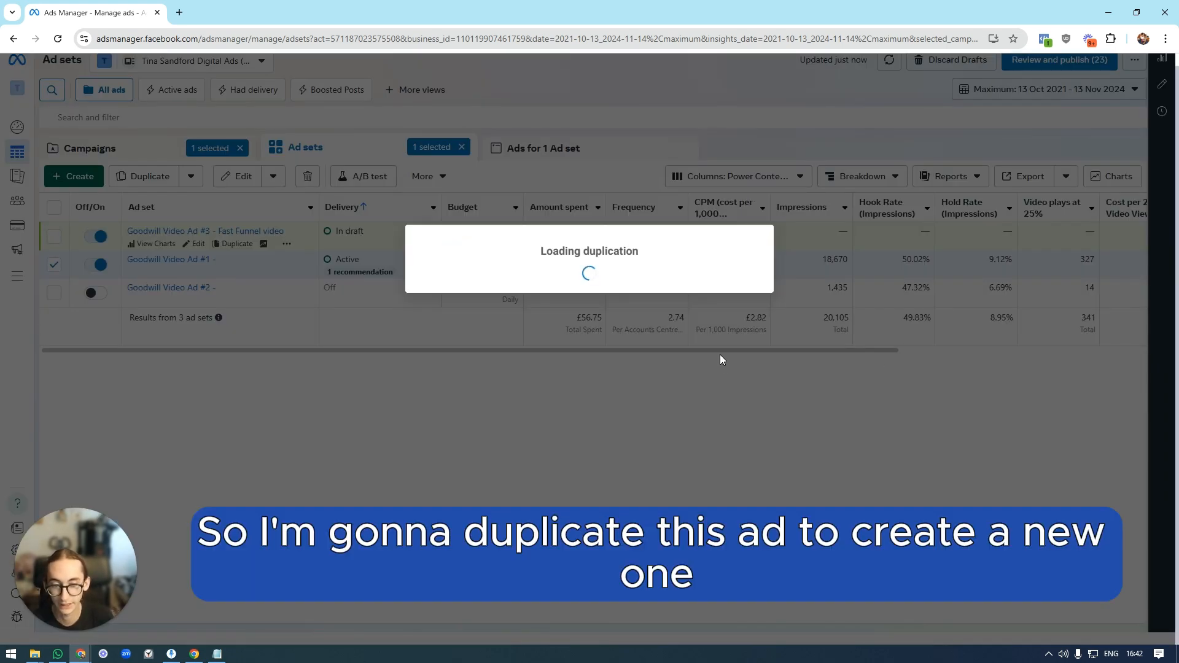
left_click(744, 484)
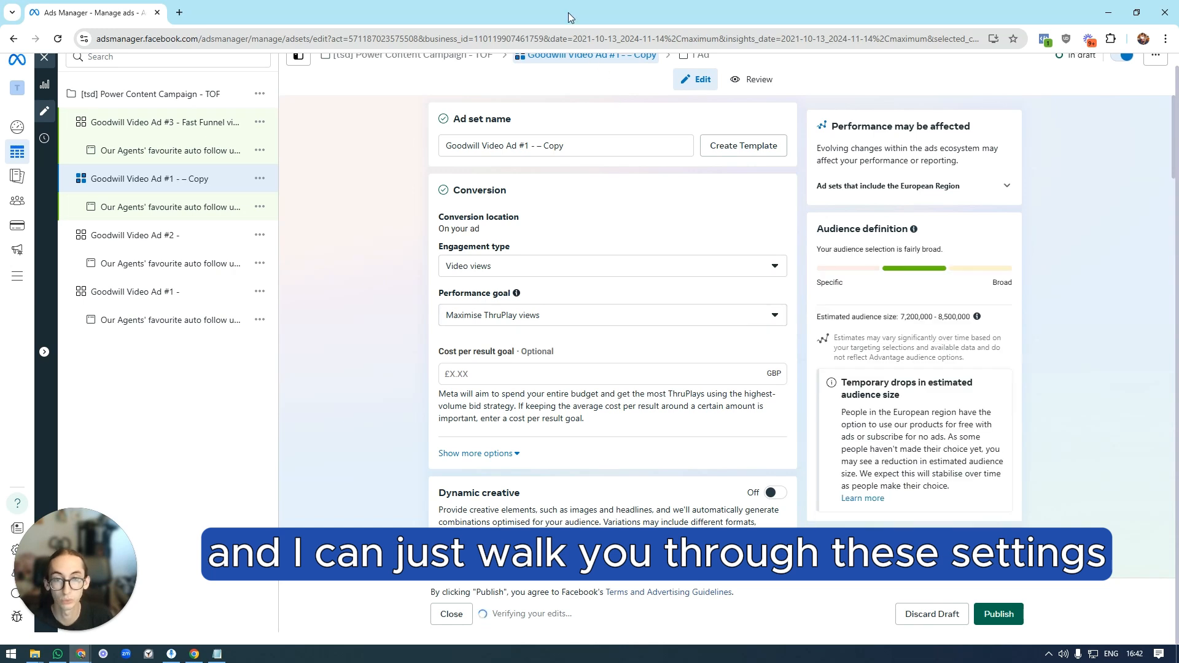
Rename the duplicated ad set as "Power Content #4 -"
left_click(529, 147)
left_click_drag(524, 147, 761, 182)
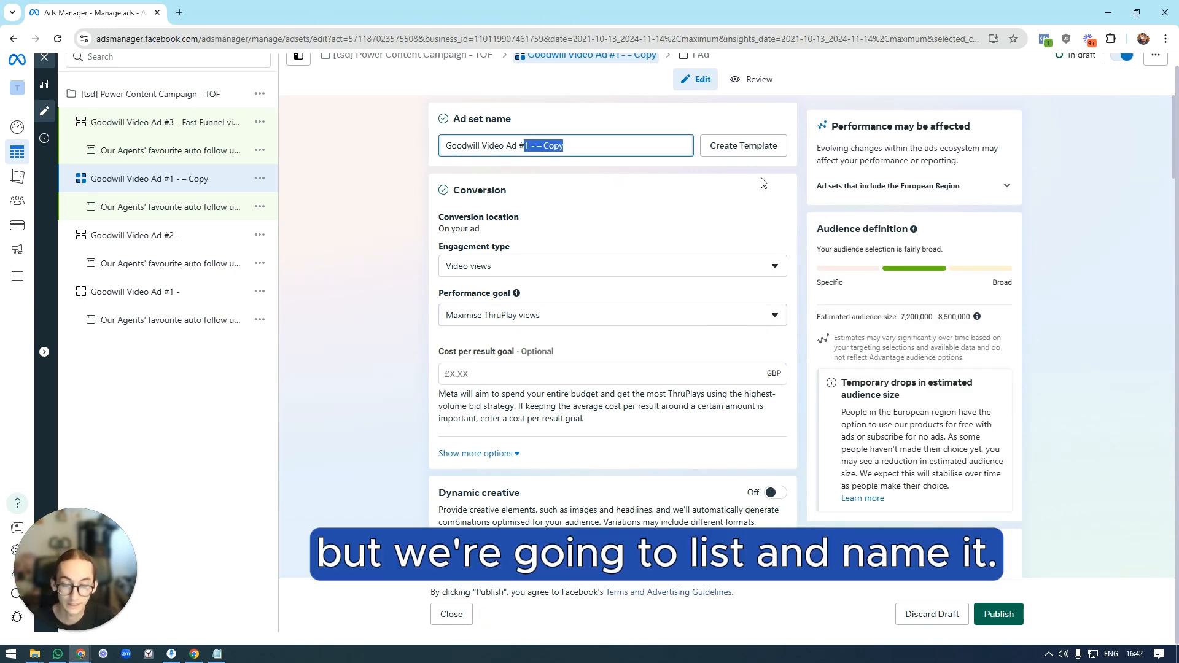
type("4 -")
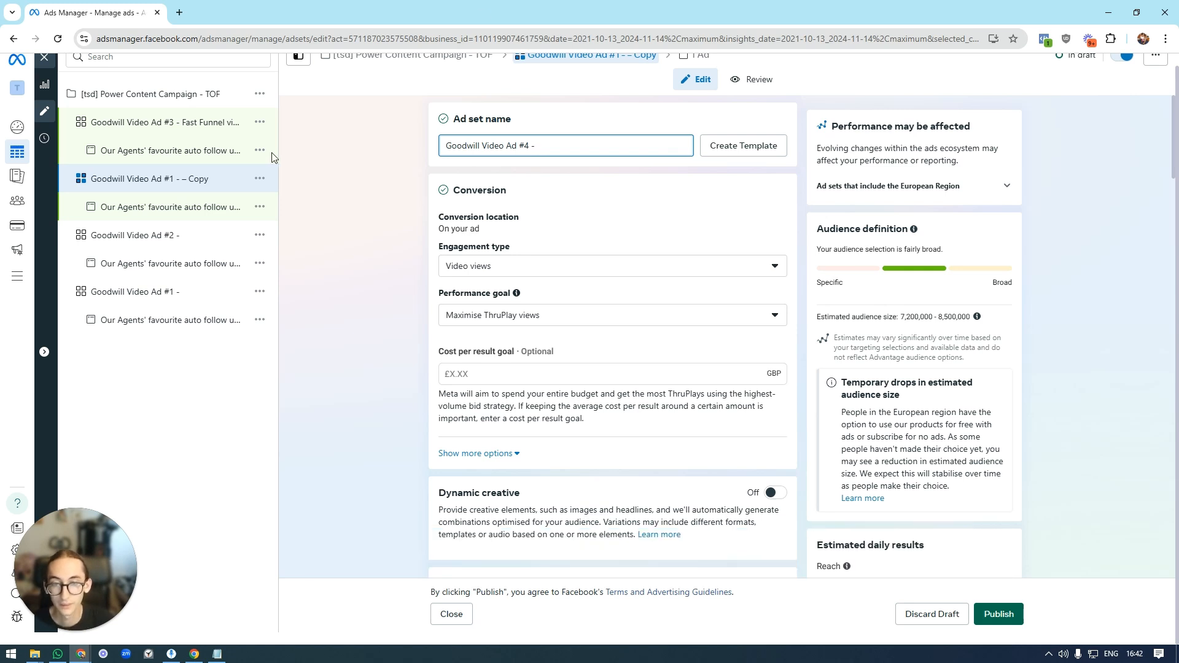
left_click_drag(519, 145, 446, 146)
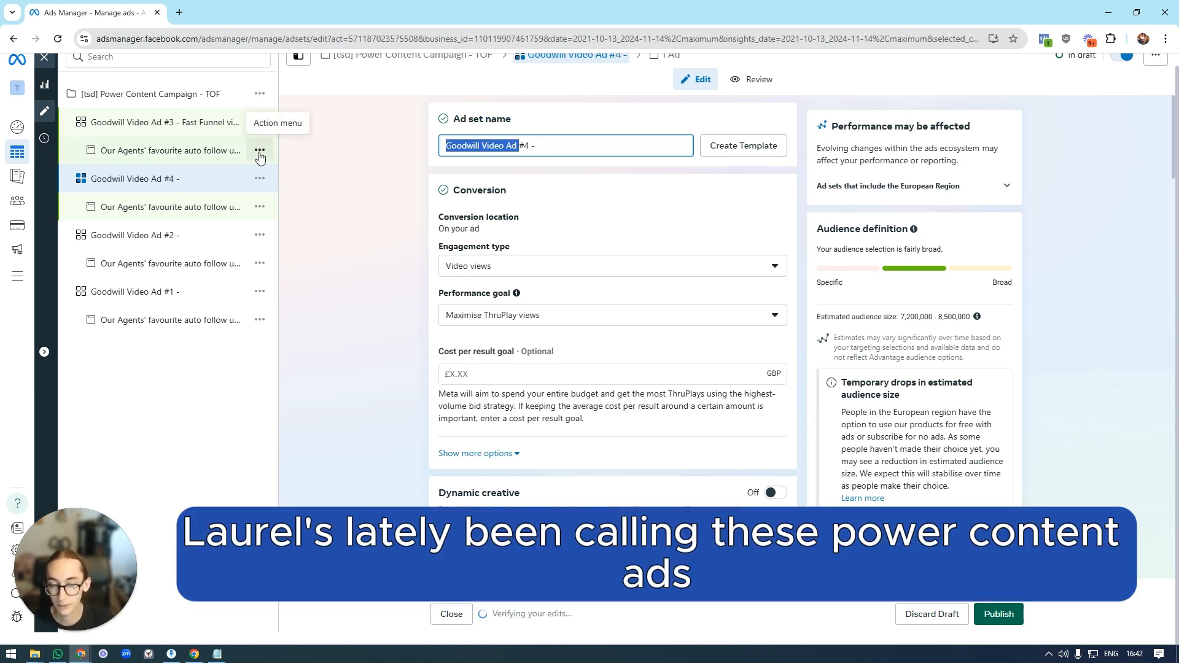
type("Power Conten")
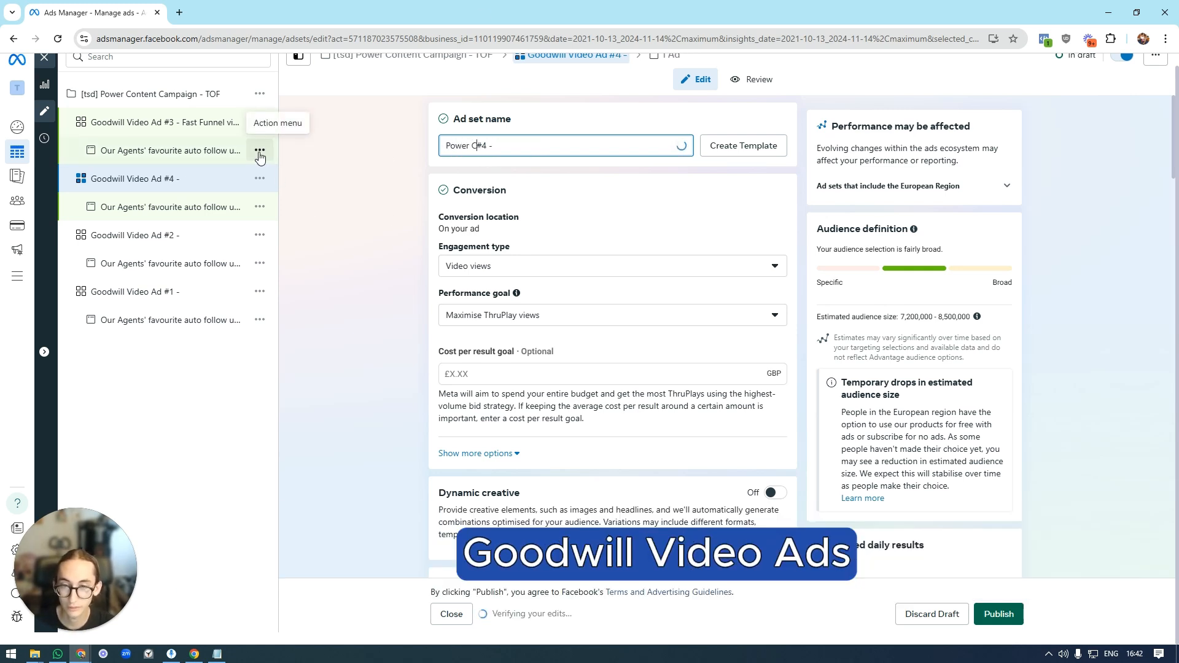
type("t")
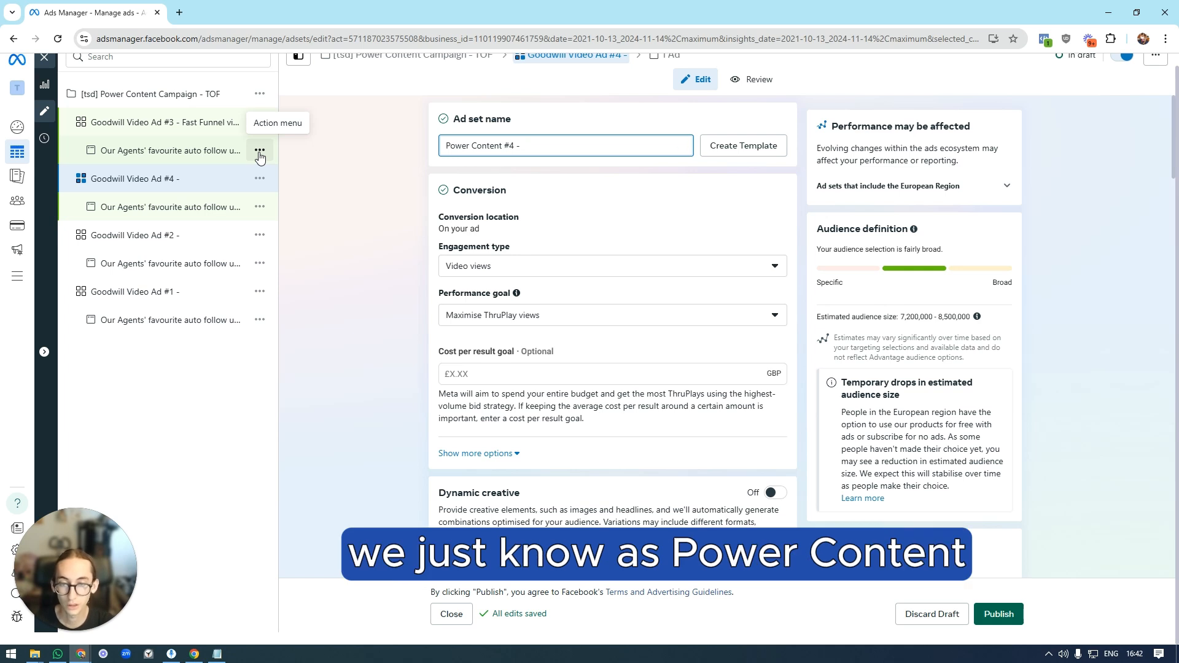
left_click(377, 262)
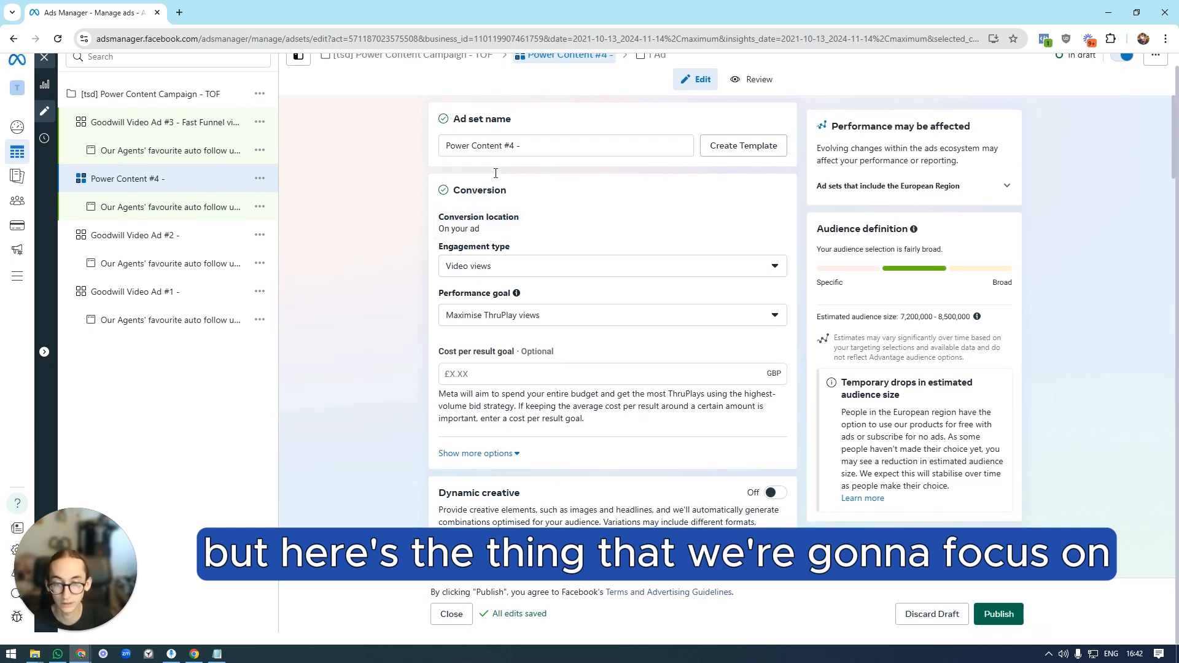
Review the ad set's conversion settings and set its daily budget to £5.00
scroll(556, 245, "down", 1)
scroll(525, 141, "up", 1)
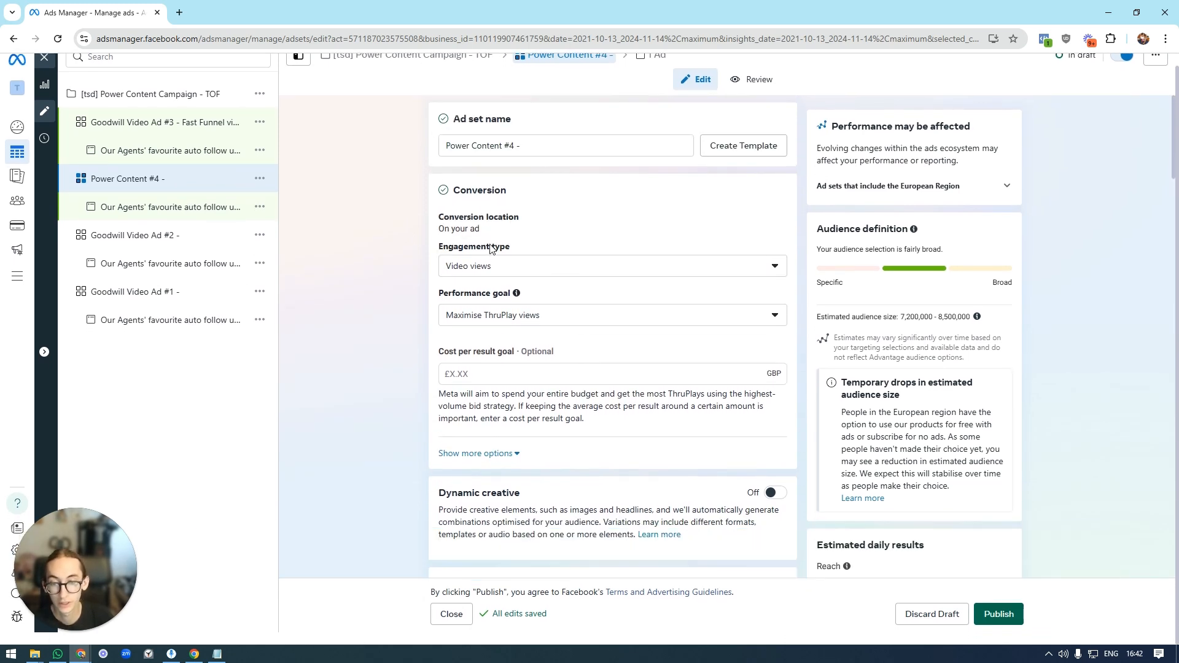
scroll(500, 251, "down", 1)
scroll(502, 273, "up", 1)
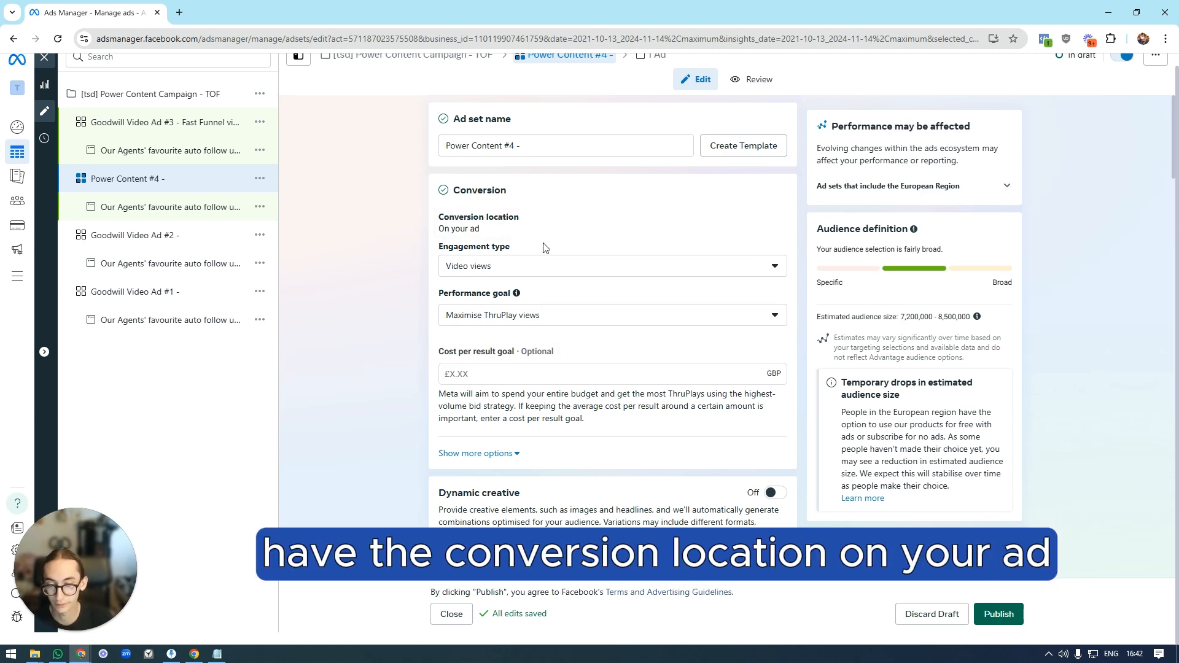
scroll(518, 245, "down", 6)
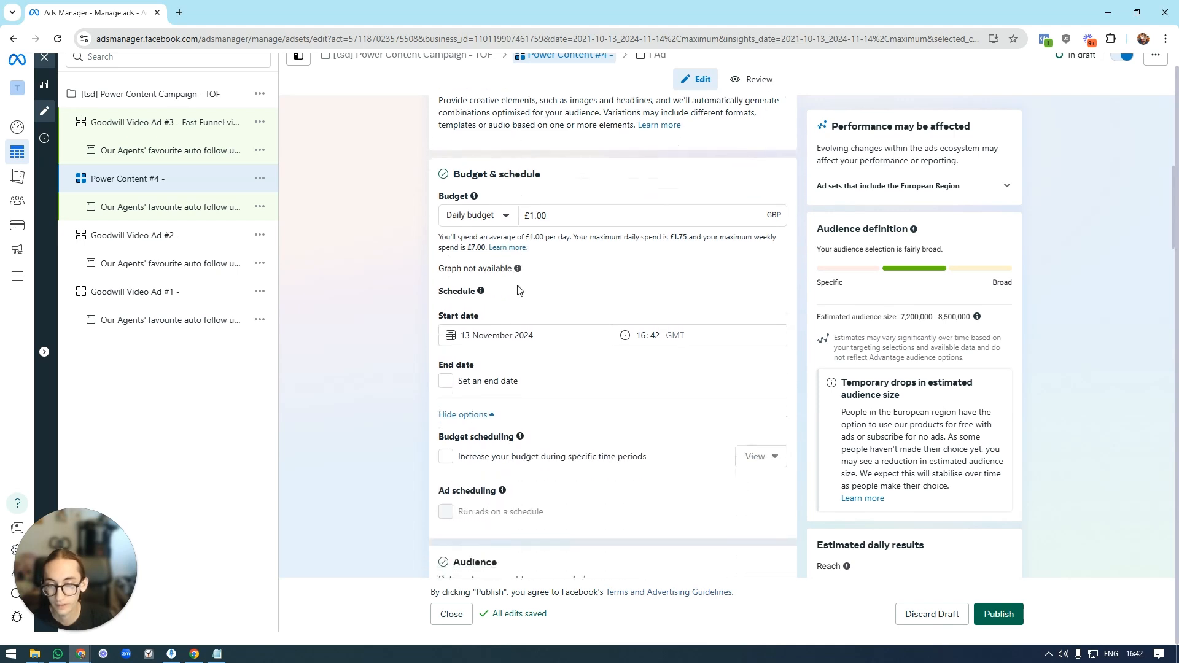
left_click_drag(532, 217, 755, 224)
type("5")
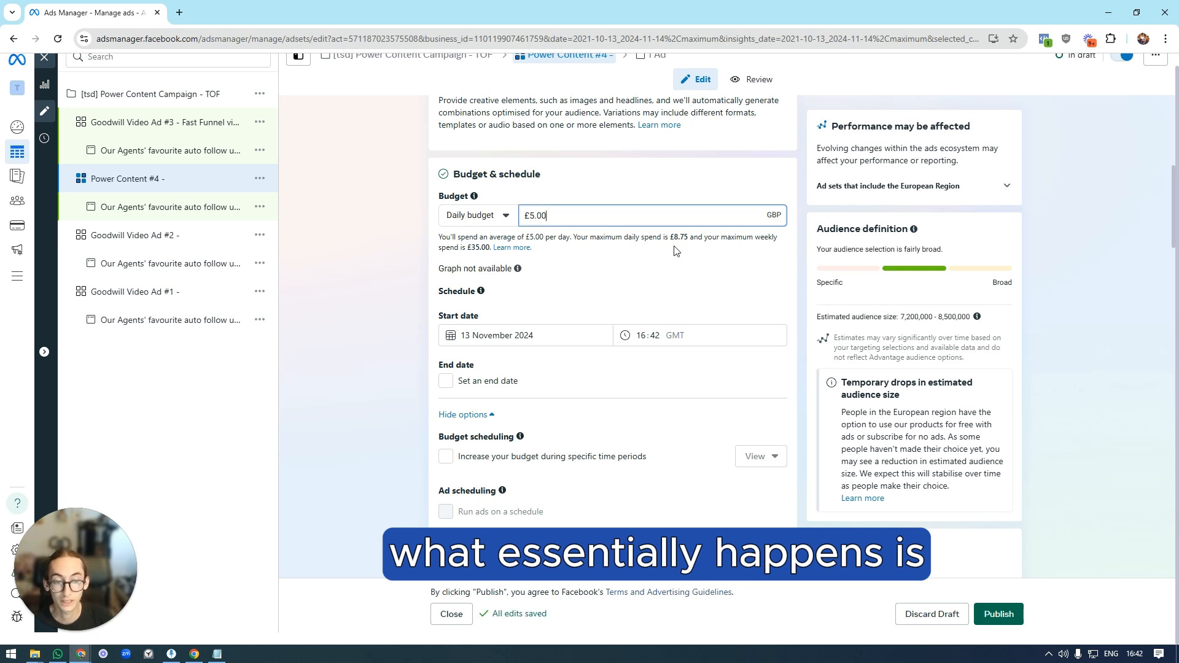
Switch the ad set's targeting from the saved audience to creating a new audience
scroll(600, 240, "down", 1)
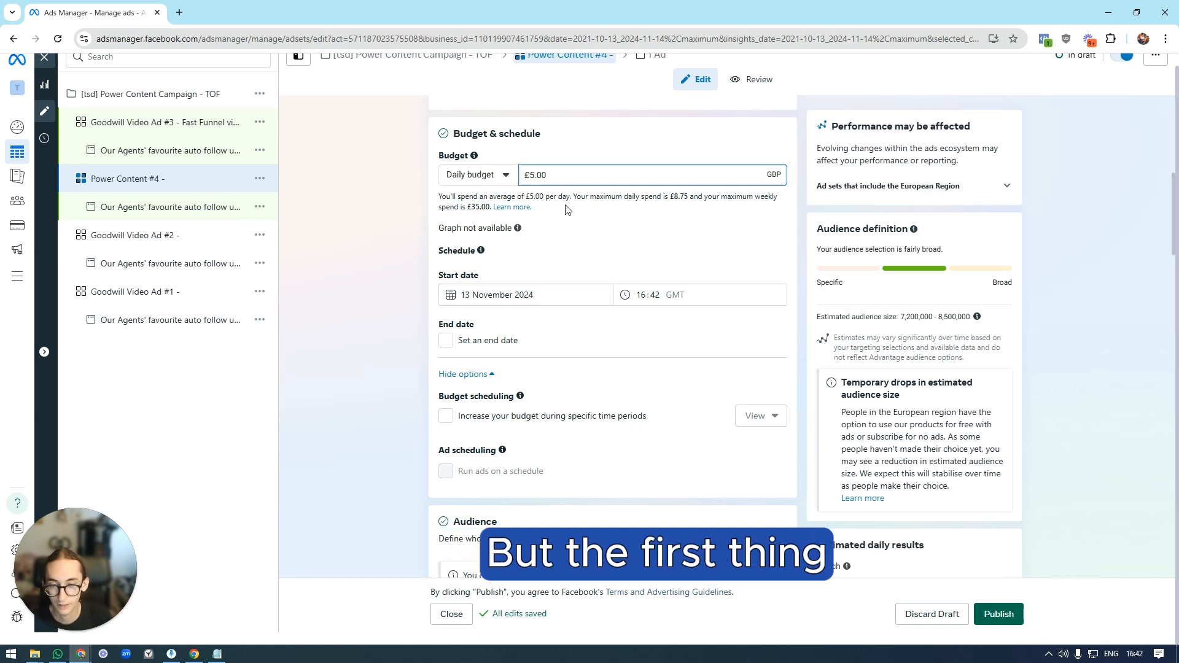
scroll(571, 277, "down", 3)
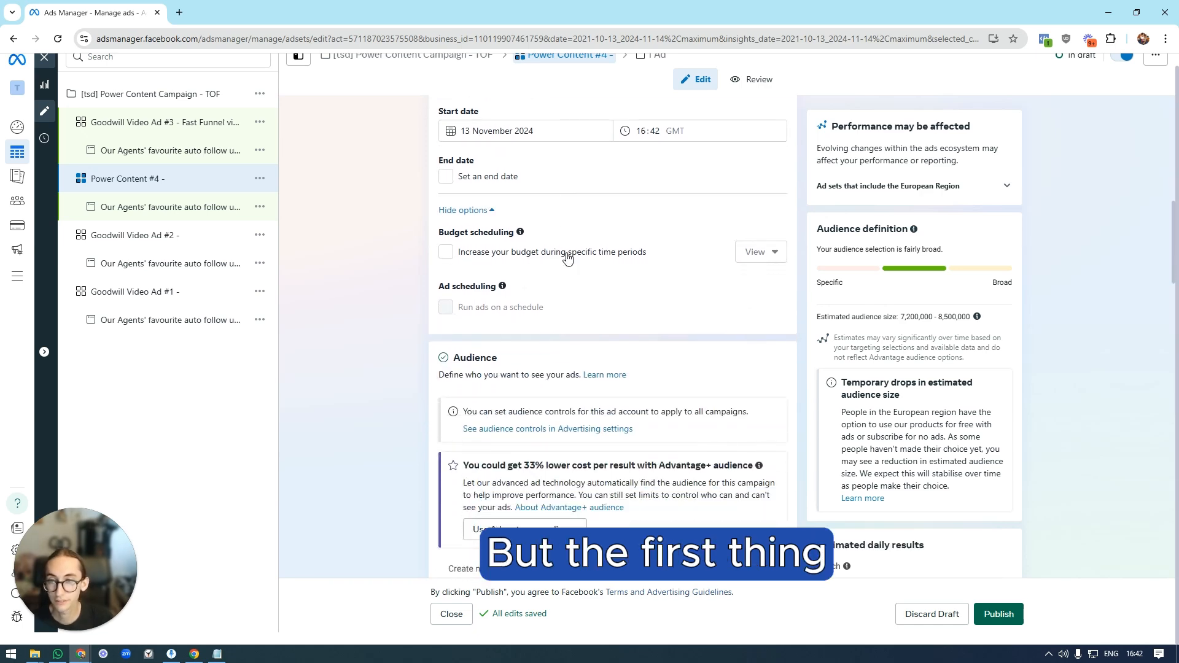
scroll(565, 256, "up", 2)
scroll(644, 226, "down", 7)
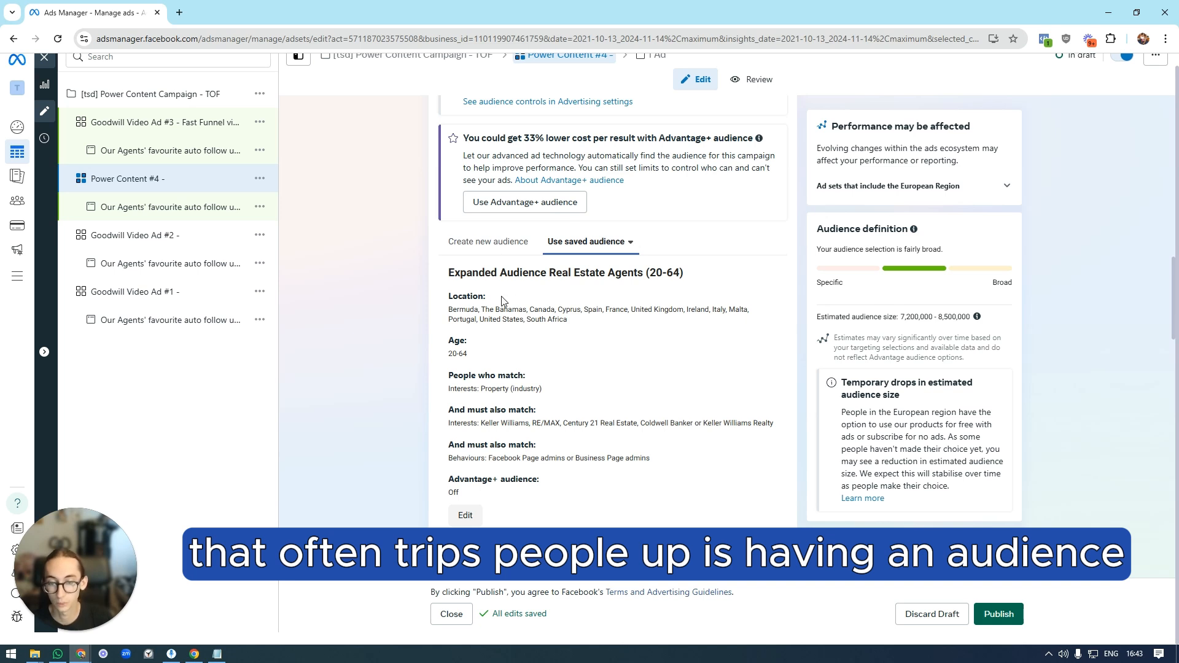
left_click(490, 257)
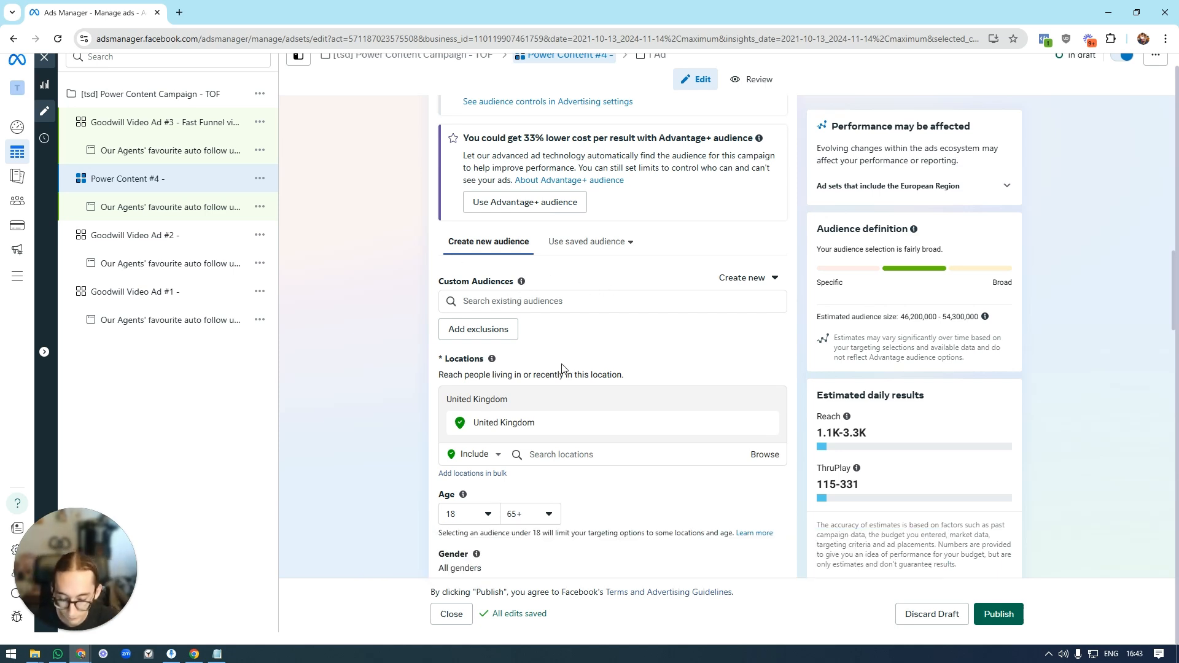
Set the new audience's age range to 28 to 60
scroll(528, 307, "down", 2)
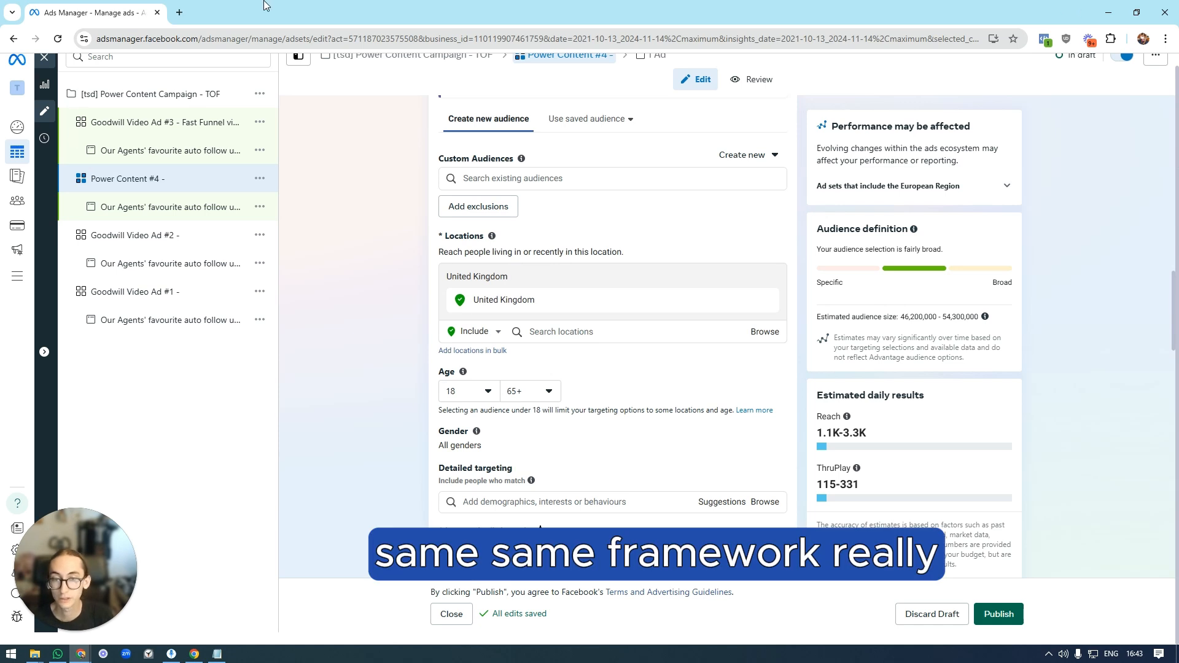
mouse_move(533, 485)
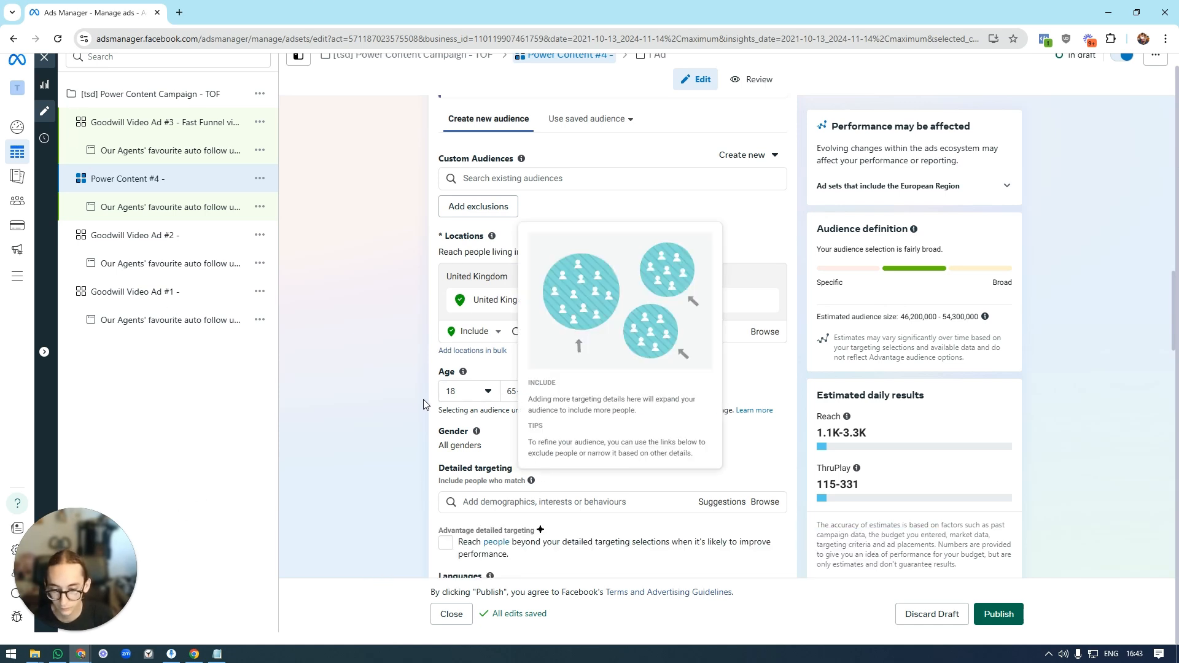
scroll(396, 410, "down", 2)
scroll(524, 265, "up", 1)
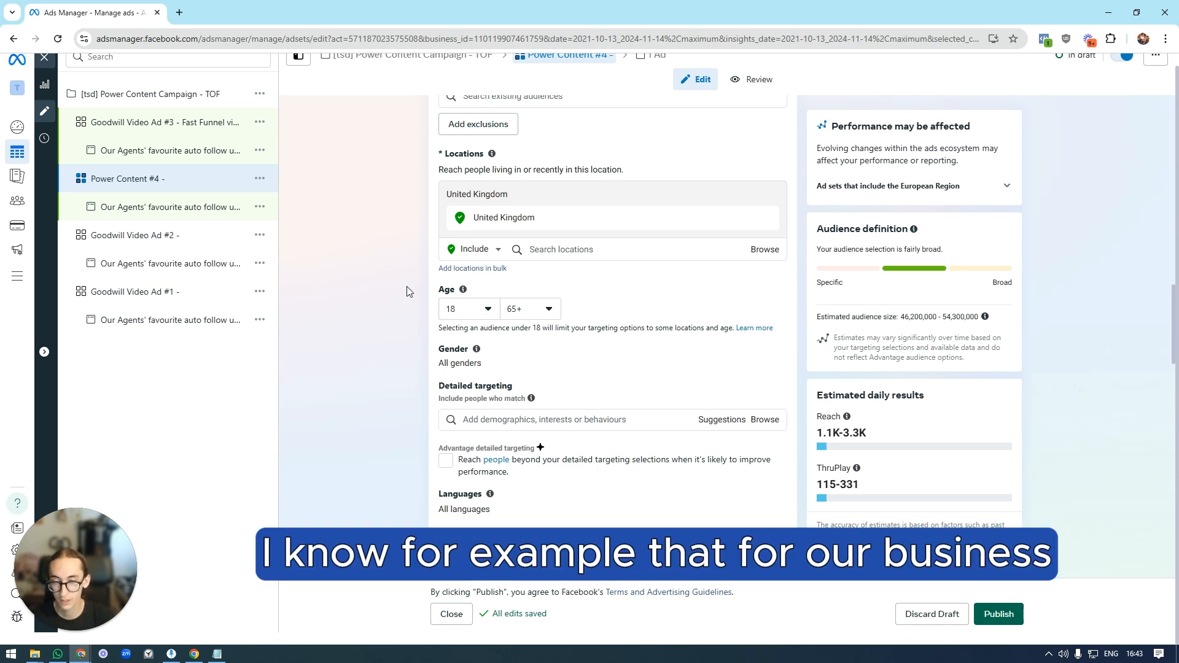
left_click(463, 308)
scroll(510, 466, "down", 4)
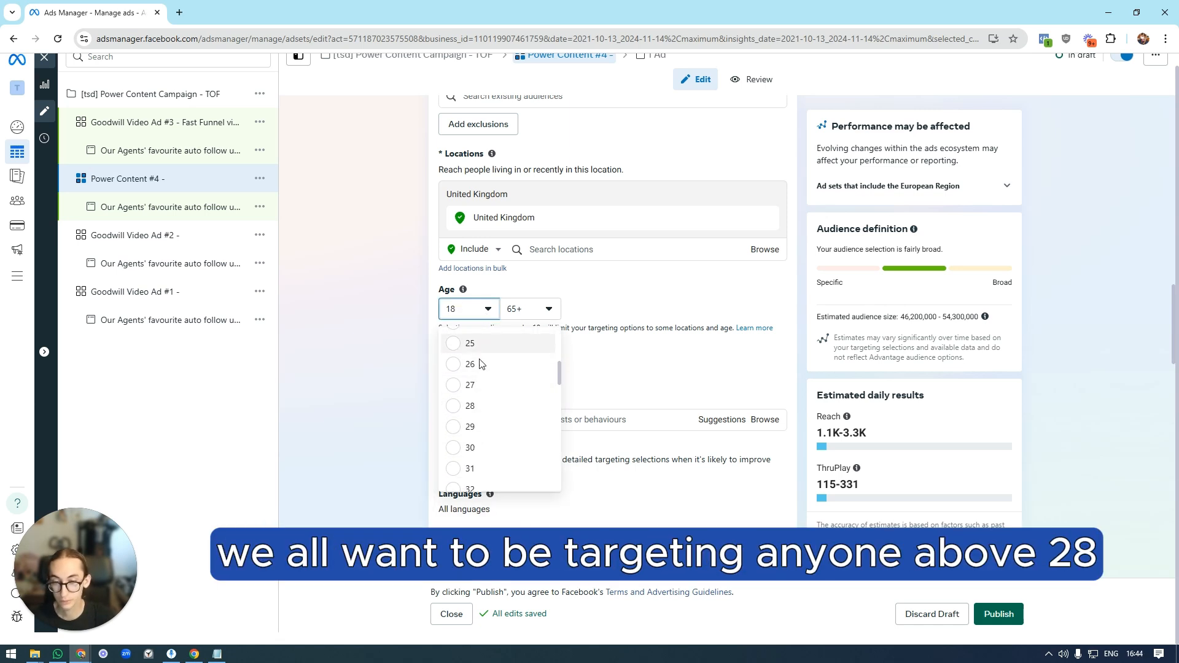
left_click(479, 406)
left_click(543, 309)
scroll(553, 450, "up", 1)
left_click(553, 416)
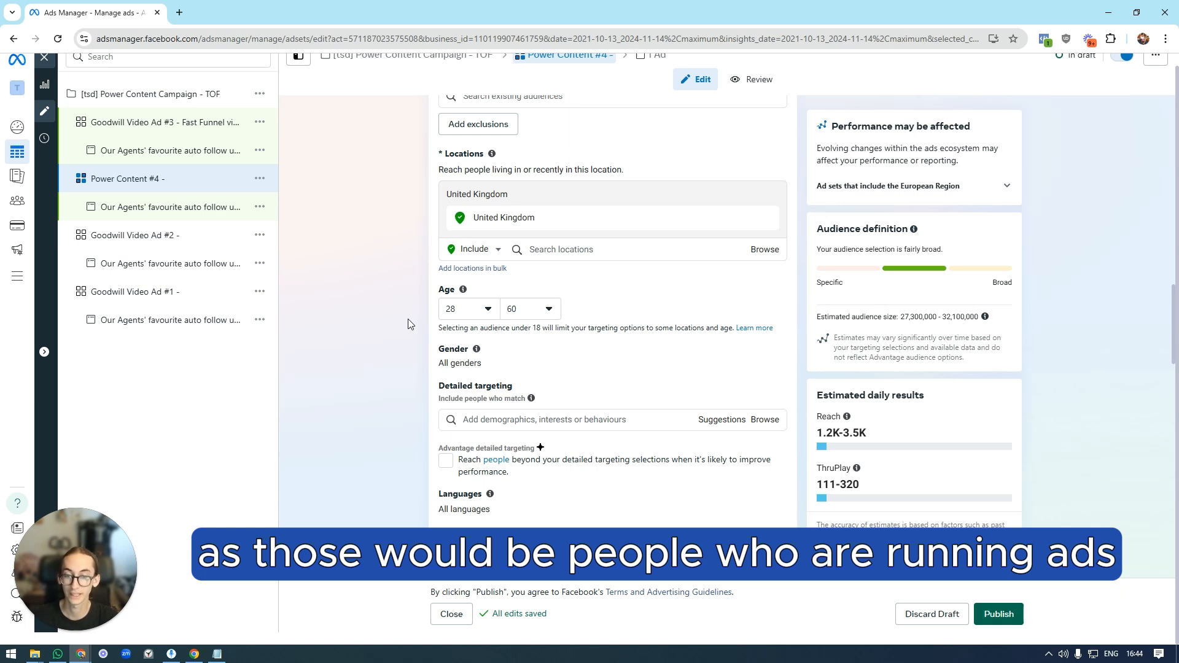
Set the audience's maximum age to 50 and its minimum age to 25
left_click(521, 312)
scroll(546, 406, "up", 3)
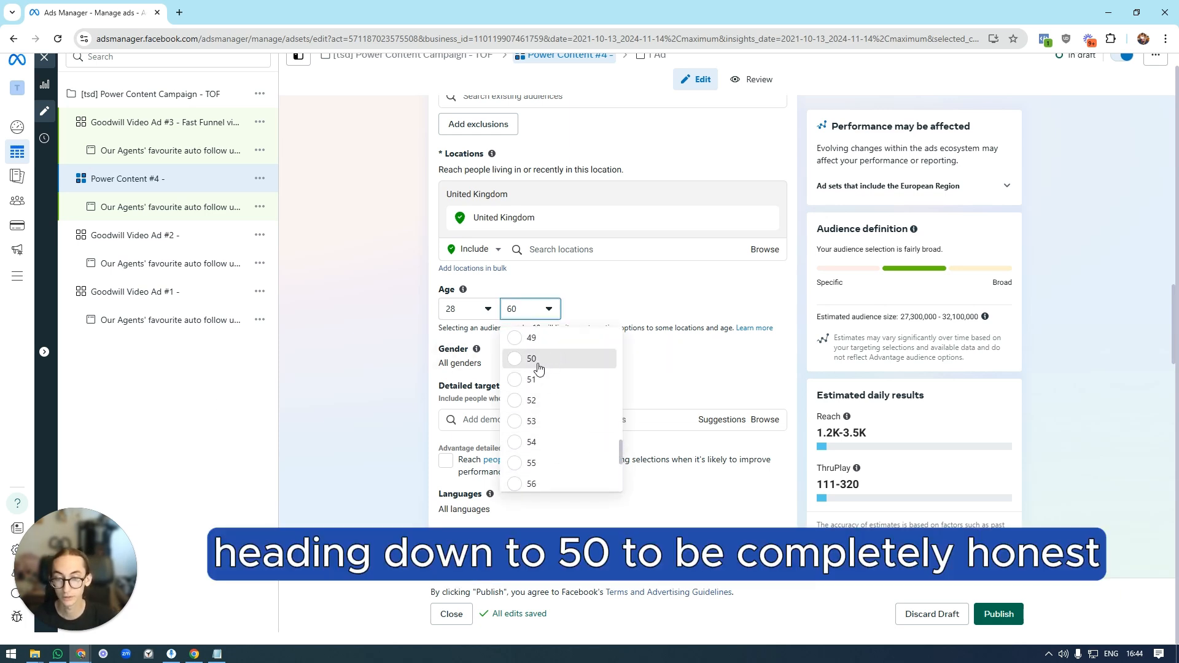
left_click(545, 361)
left_click(467, 311)
scroll(487, 420, "up", 2)
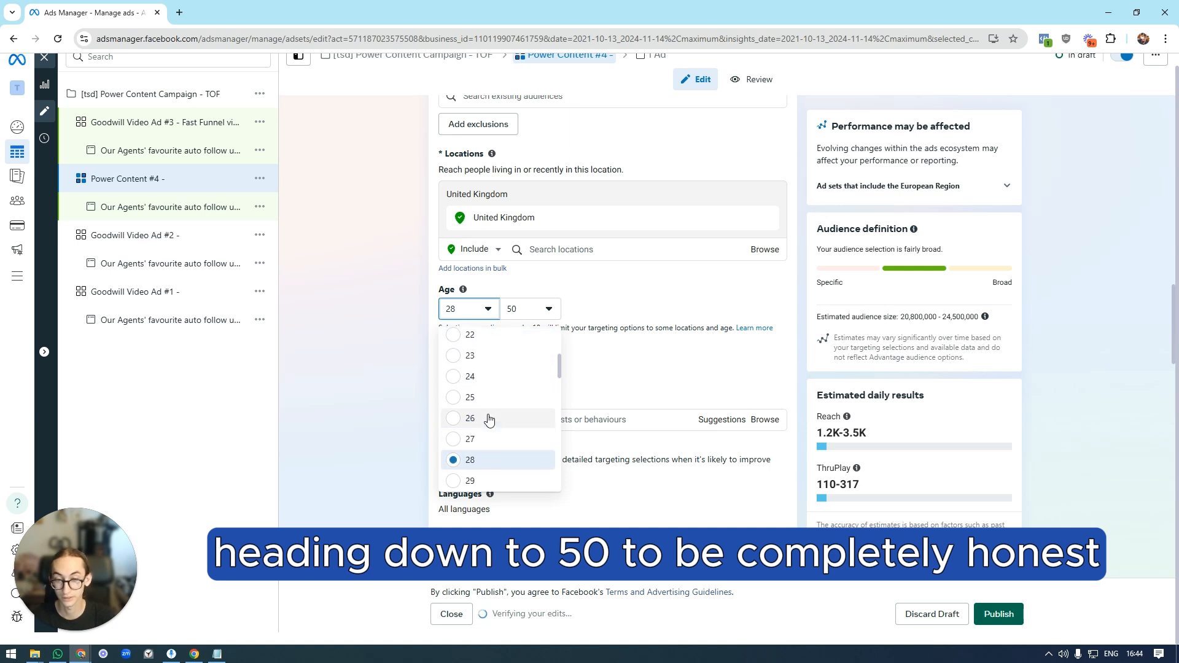
left_click(481, 393)
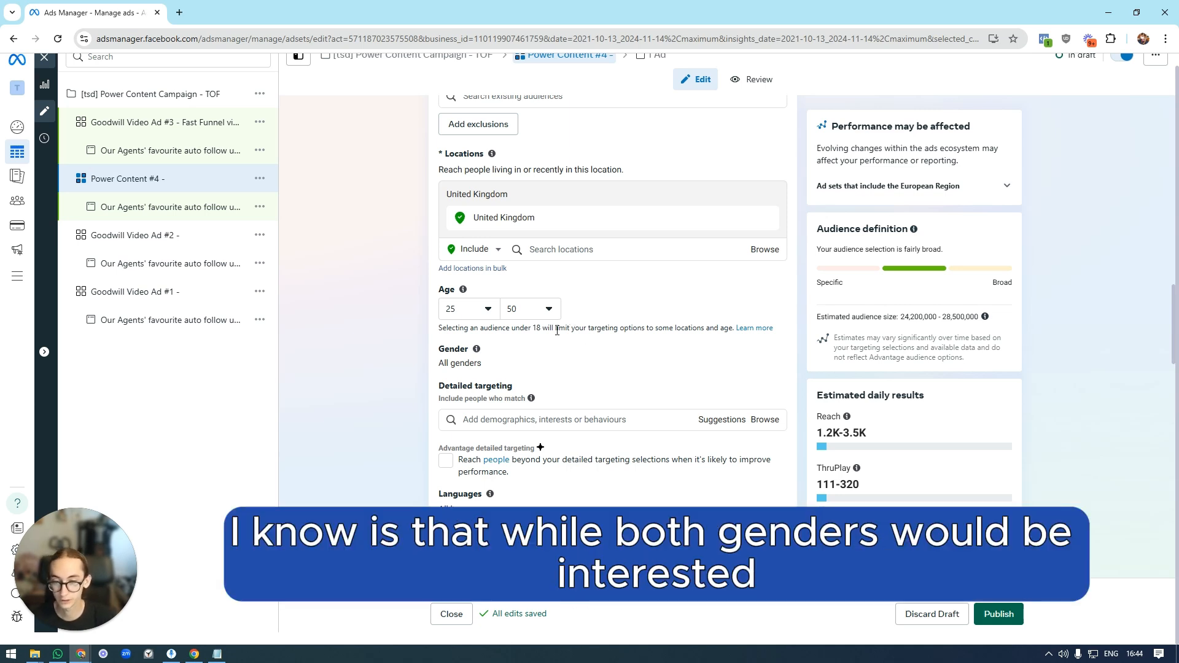
Search detailed targeting for activecampaign and mailchimp, and add the MailChimp interest
left_click(593, 430)
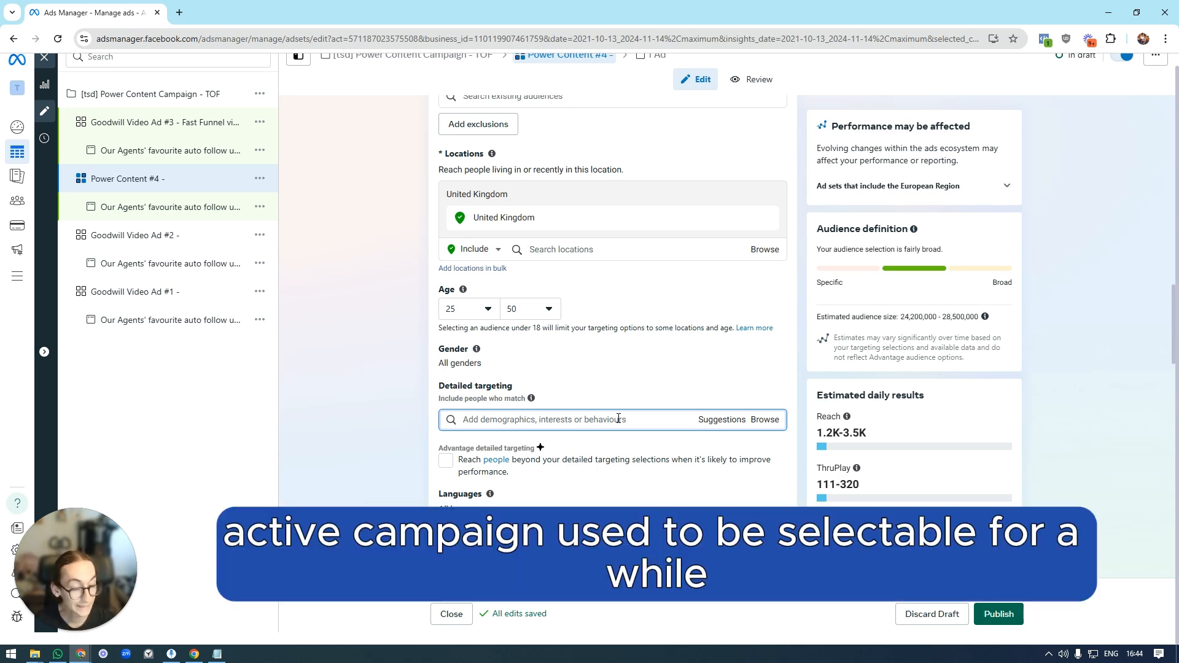
type("activecampaign")
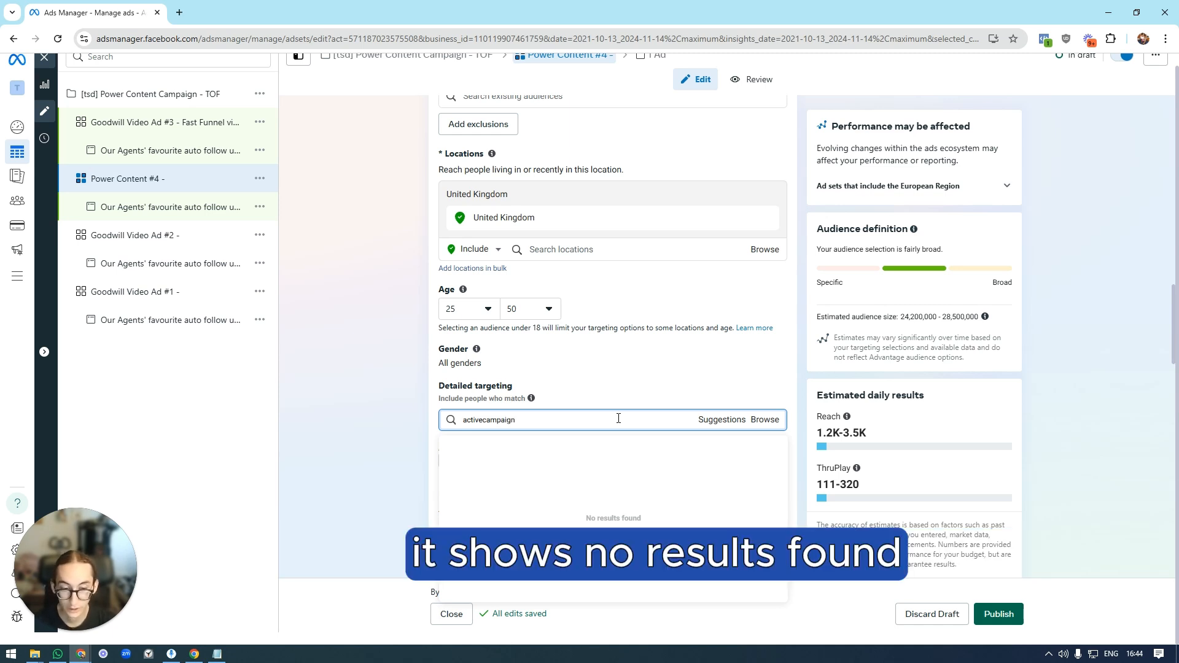
triple_click(571, 417)
type("mailchip")
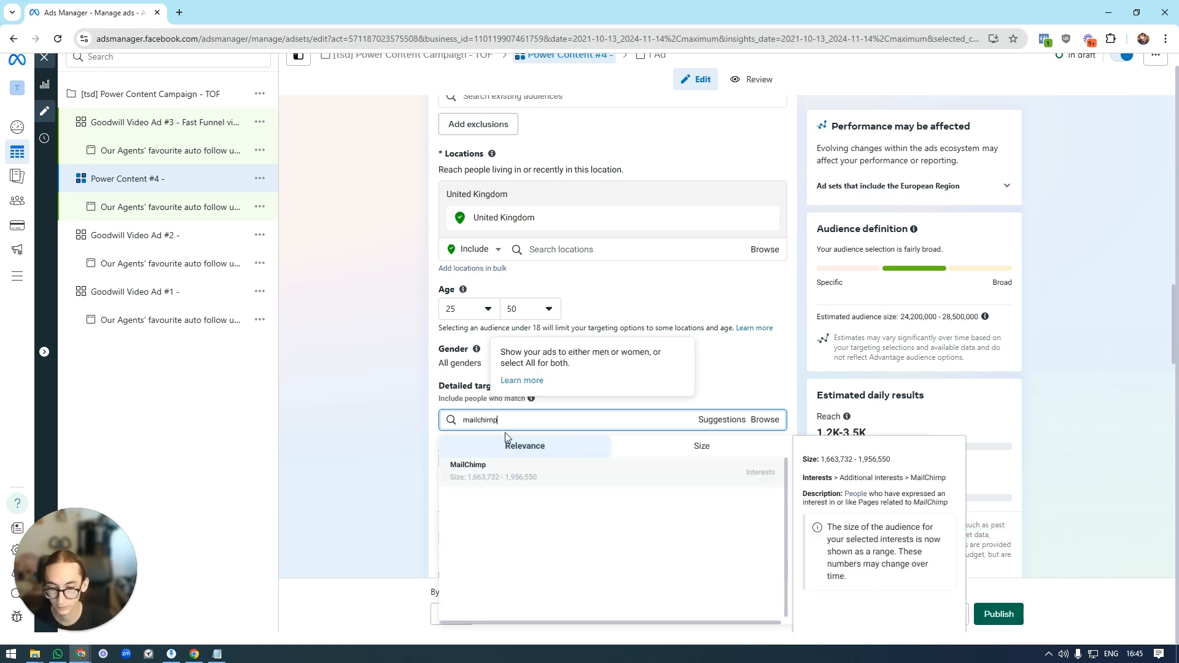
left_click(524, 472)
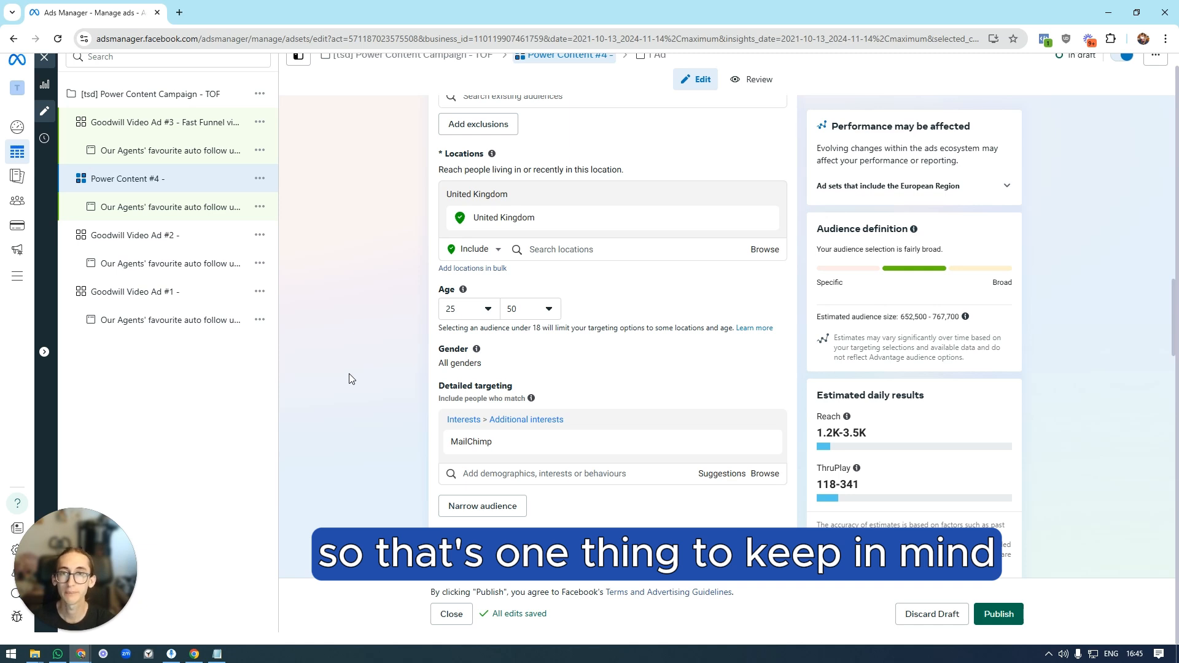
Narrow the audience to people who must also match the Facebook Page admins behaviour
scroll(491, 417, "down", 2)
left_click(482, 385)
left_click(482, 393)
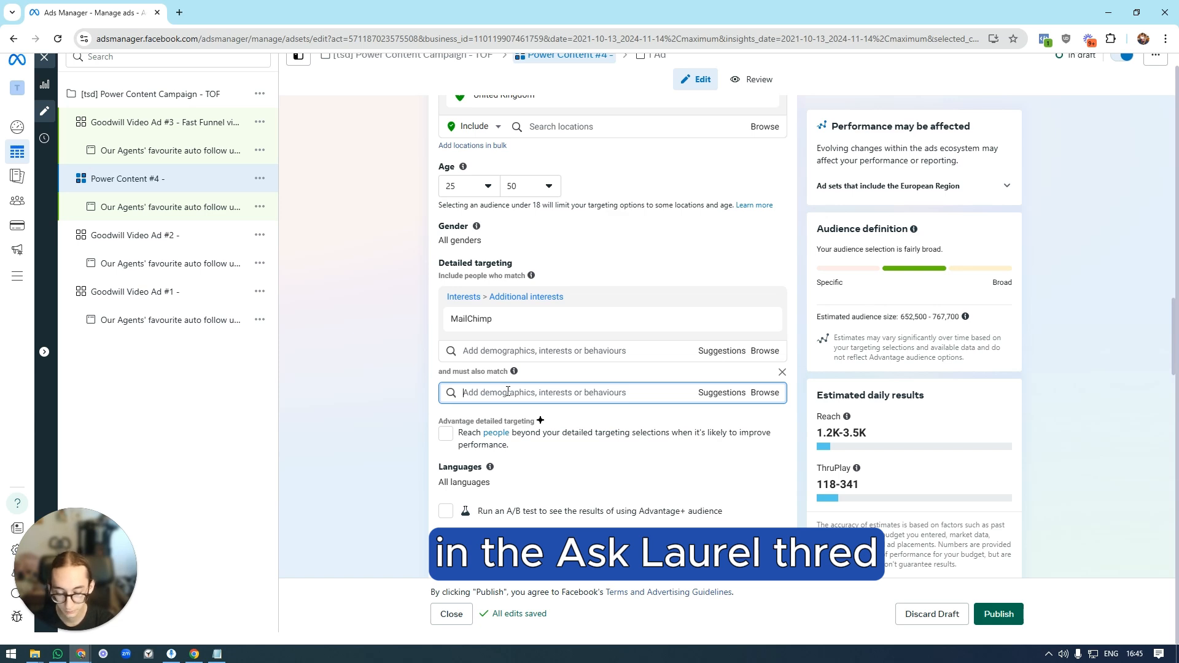
type("page")
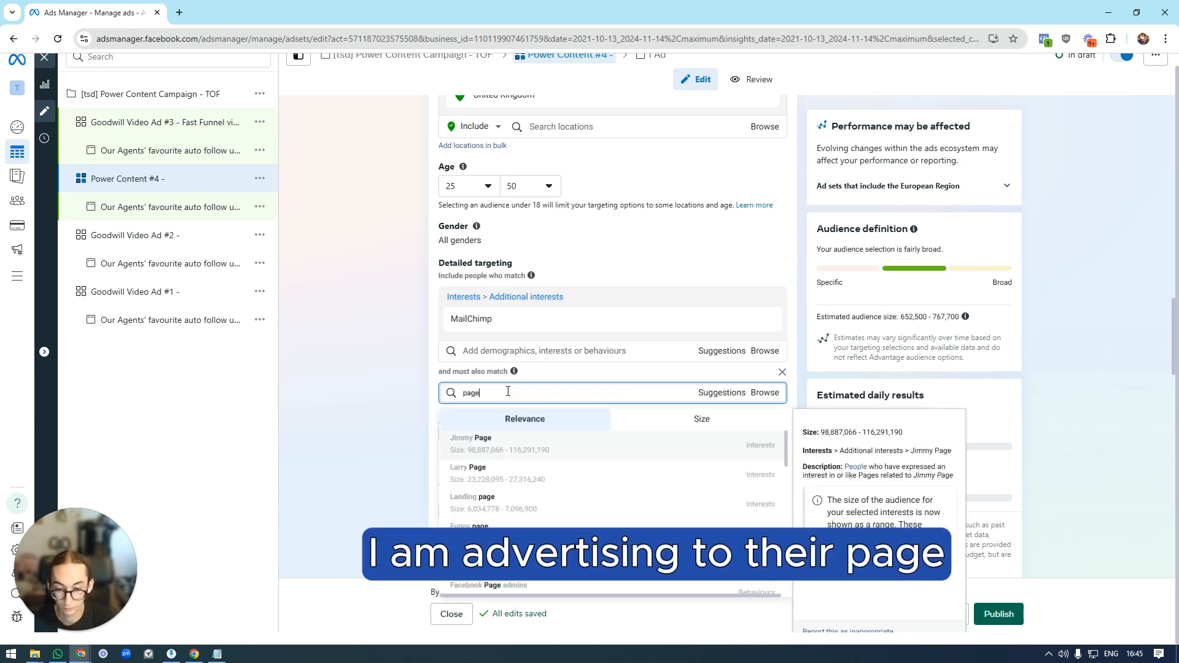
double_click(508, 391)
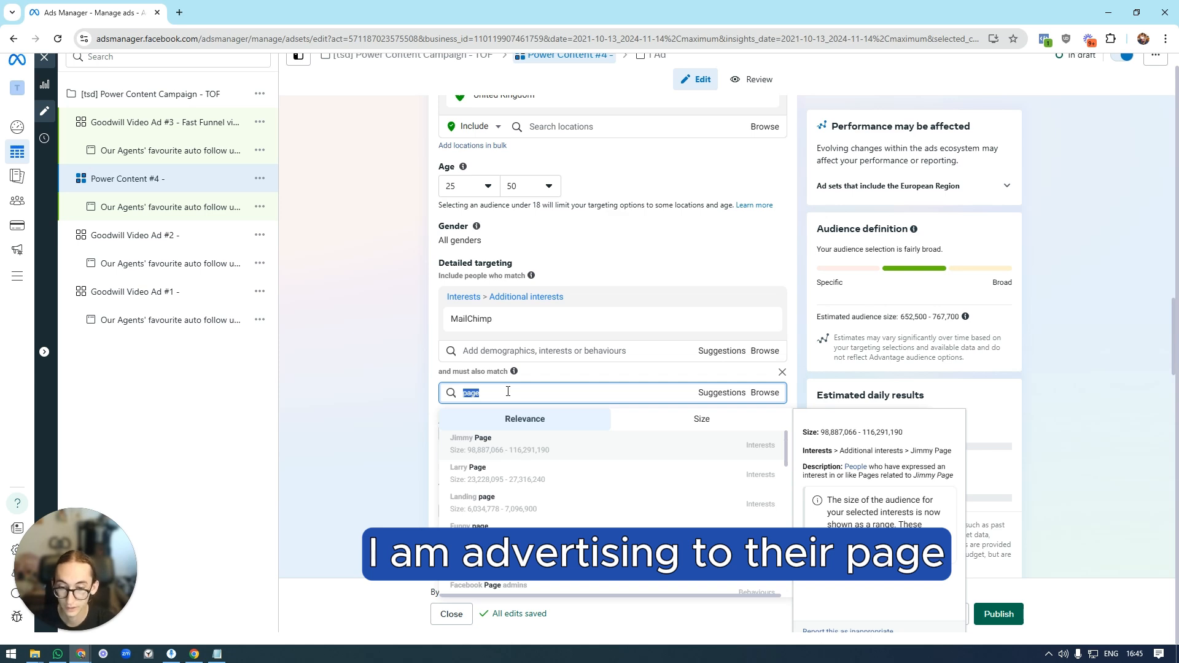
type("page admins")
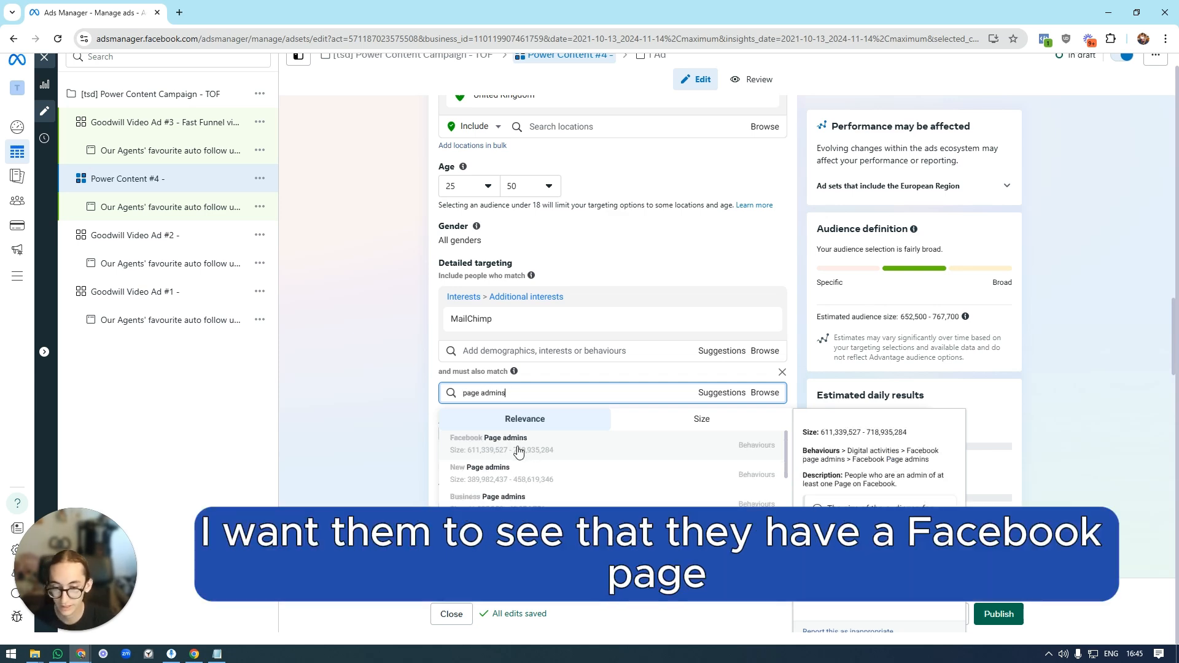
left_click(516, 447)
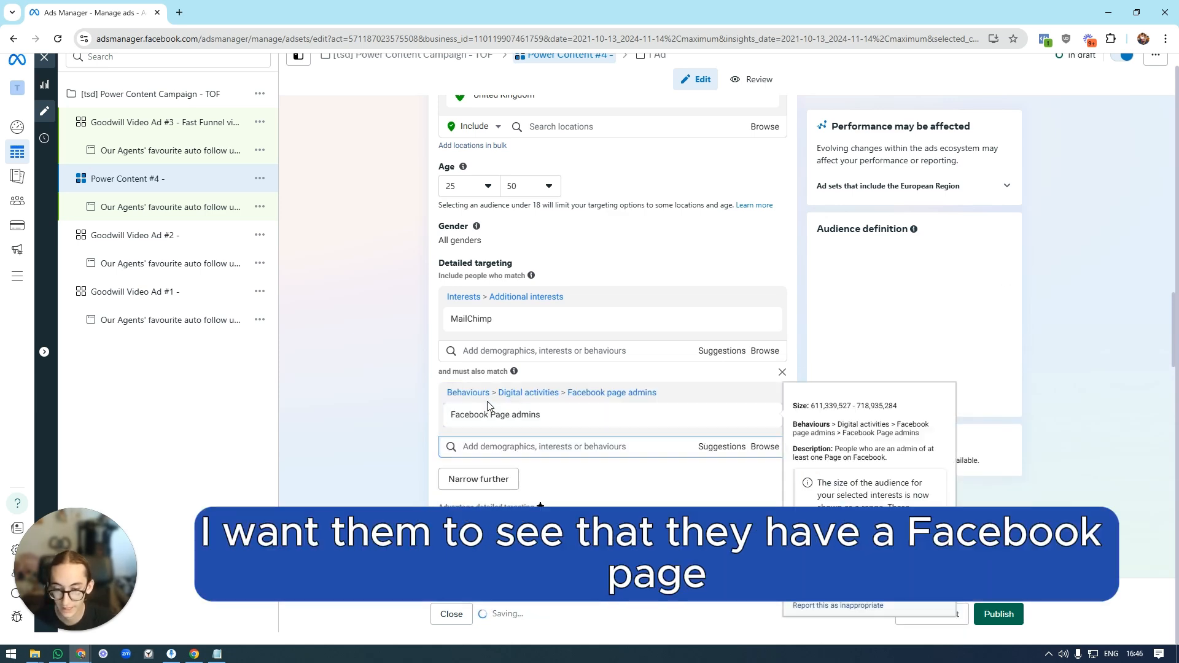
Add the Business Page admins behaviour to the Facebook Page admins must-match layer and dismiss the ThruPlay cost warning
type("page admins")
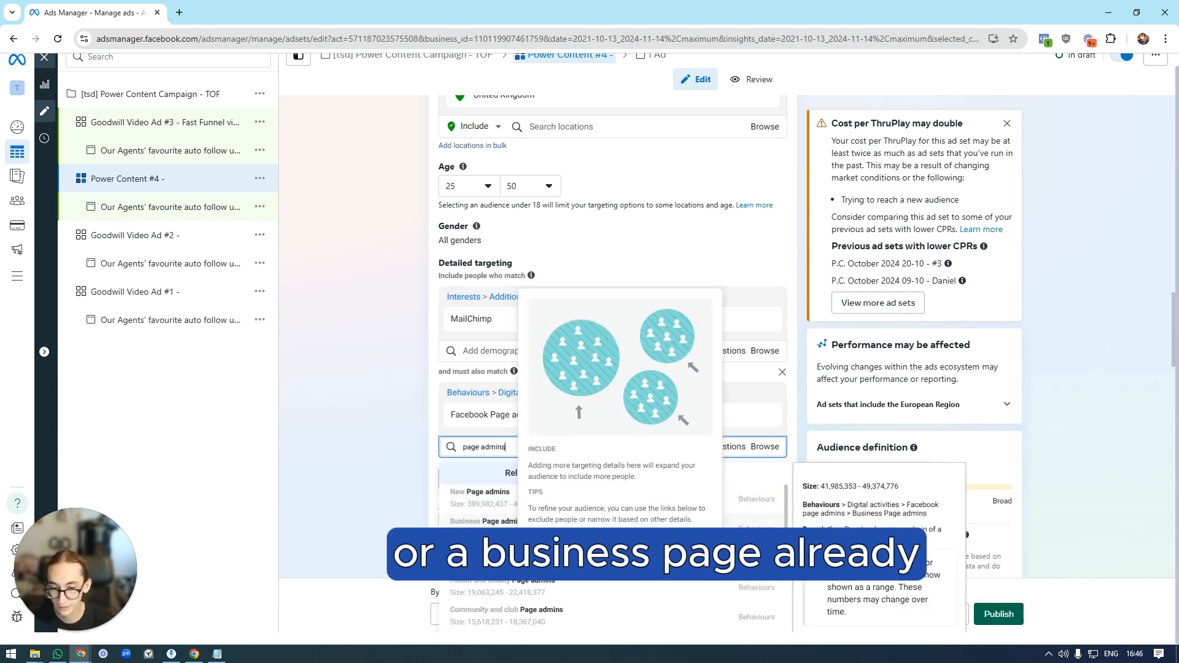
left_click(464, 531)
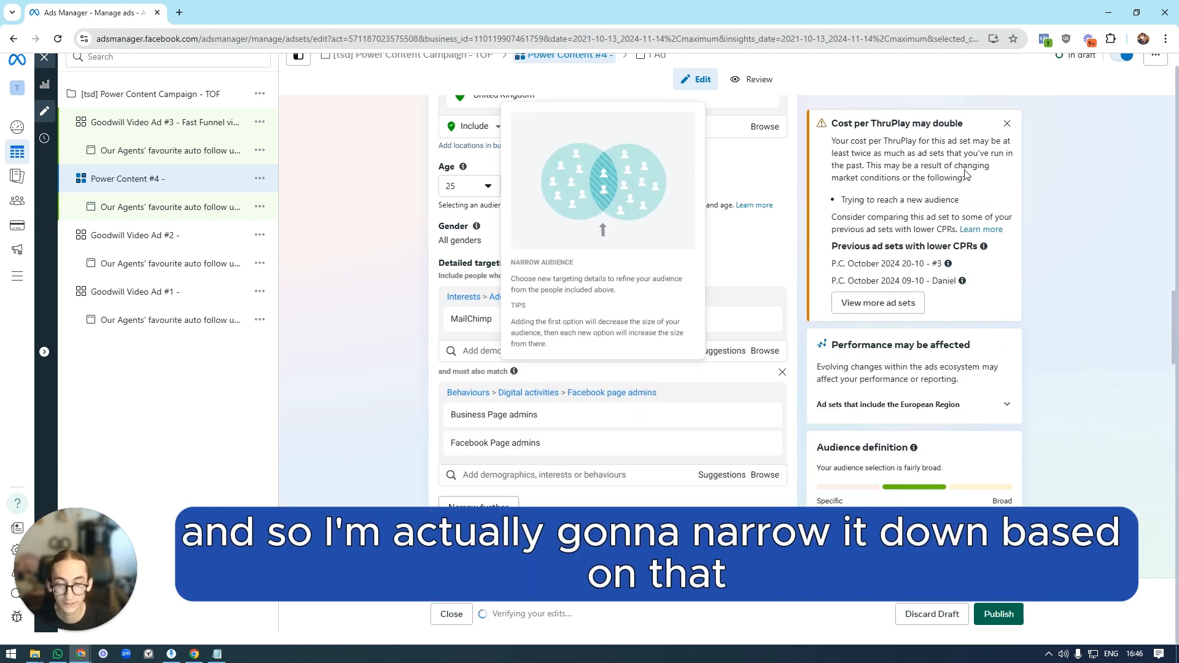
left_click(1006, 124)
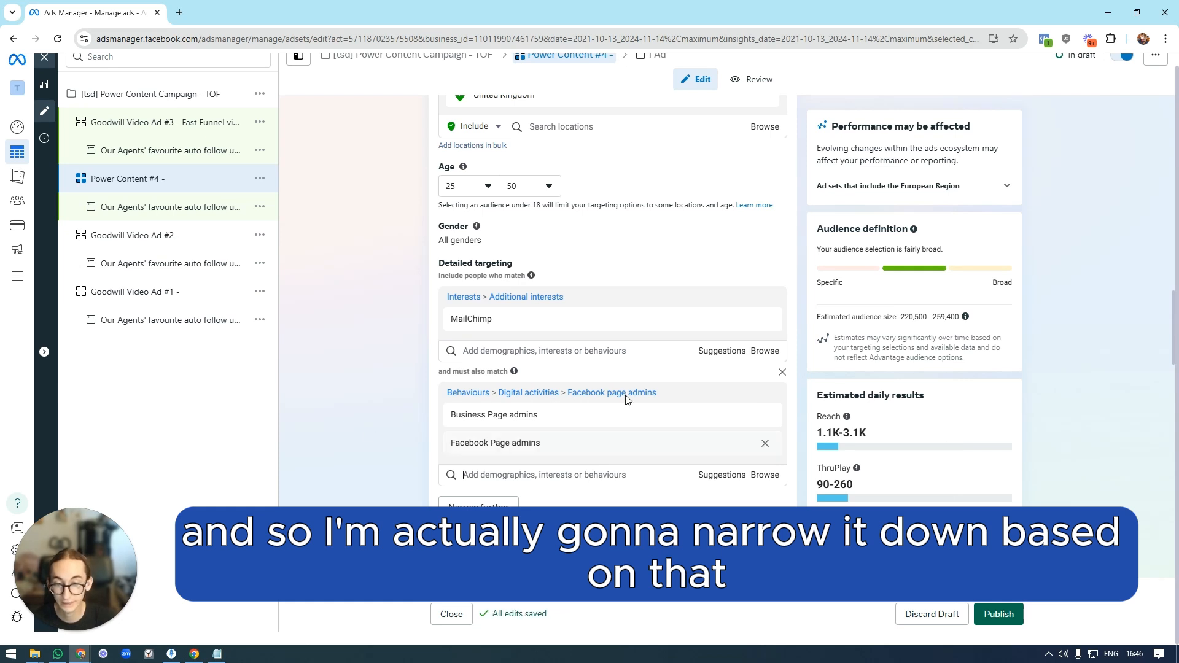
left_click(479, 350)
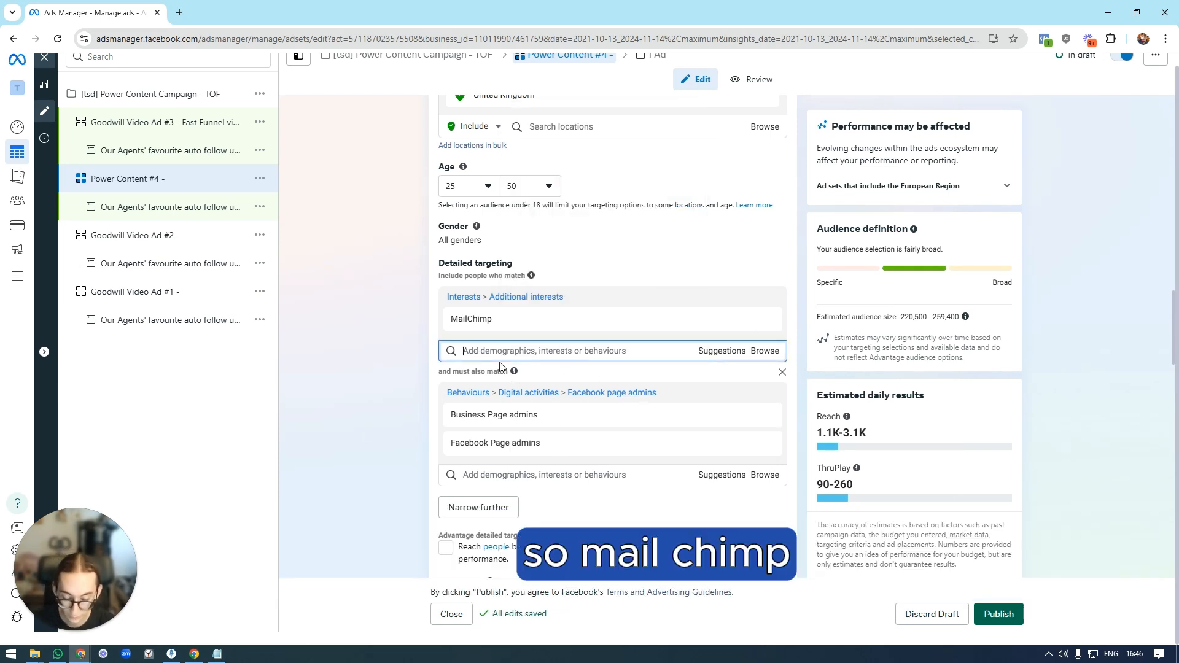
left_click(505, 508)
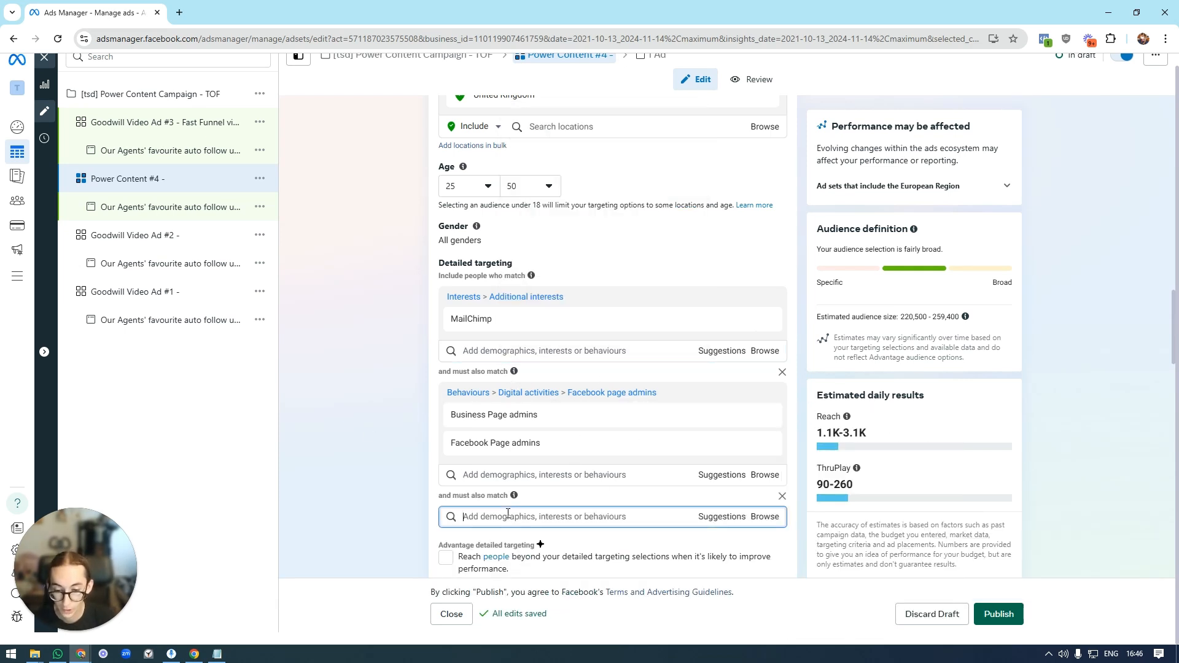
type("so")
type("aca")
type("l media marketing")
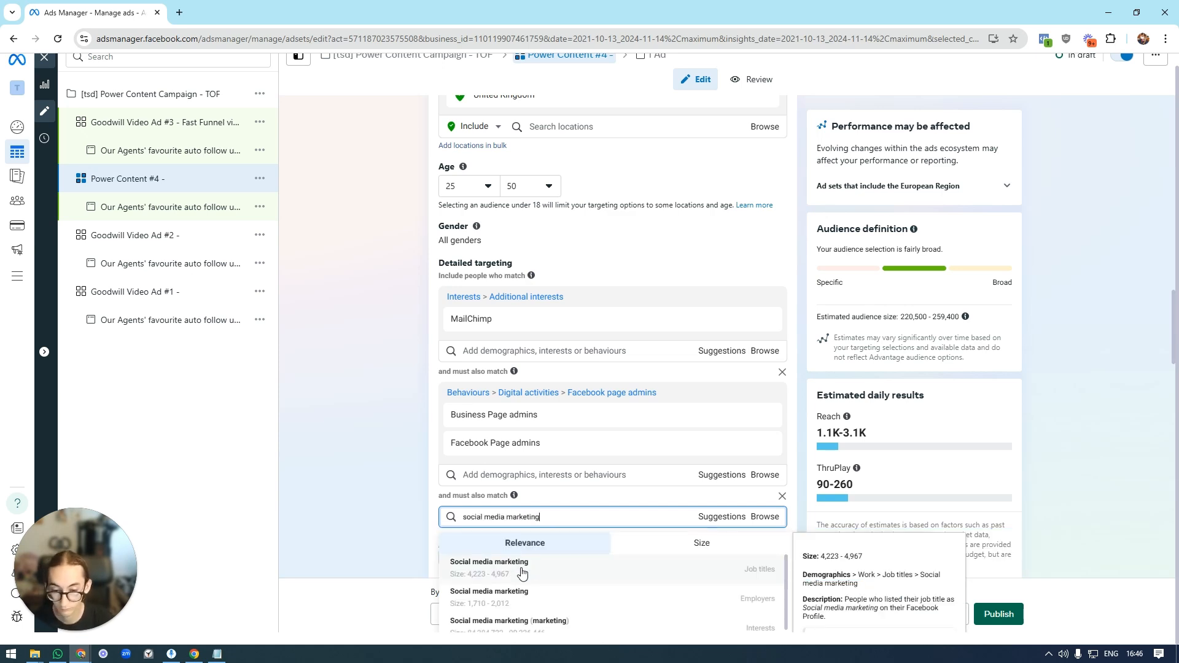
left_click(552, 557)
scroll(710, 417, "down", 3)
left_click(775, 372)
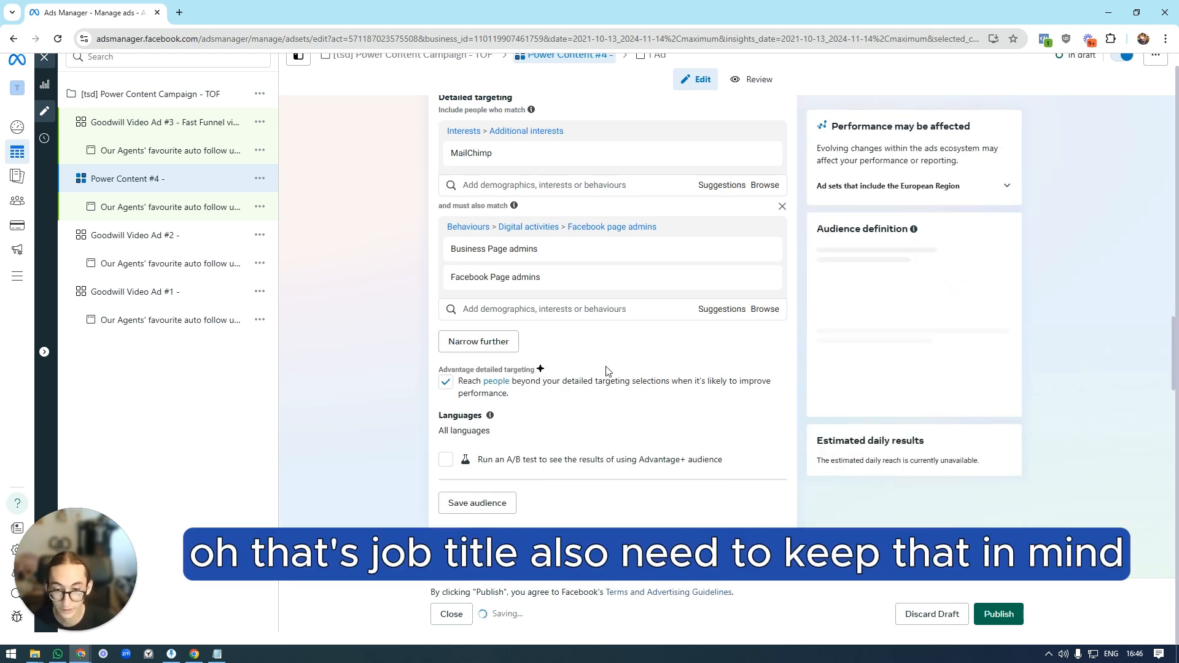
Narrow the audience further with a new must-match layer containing the Social media marketing (marketing) and Email marketing (marketing) interests
left_click(472, 338)
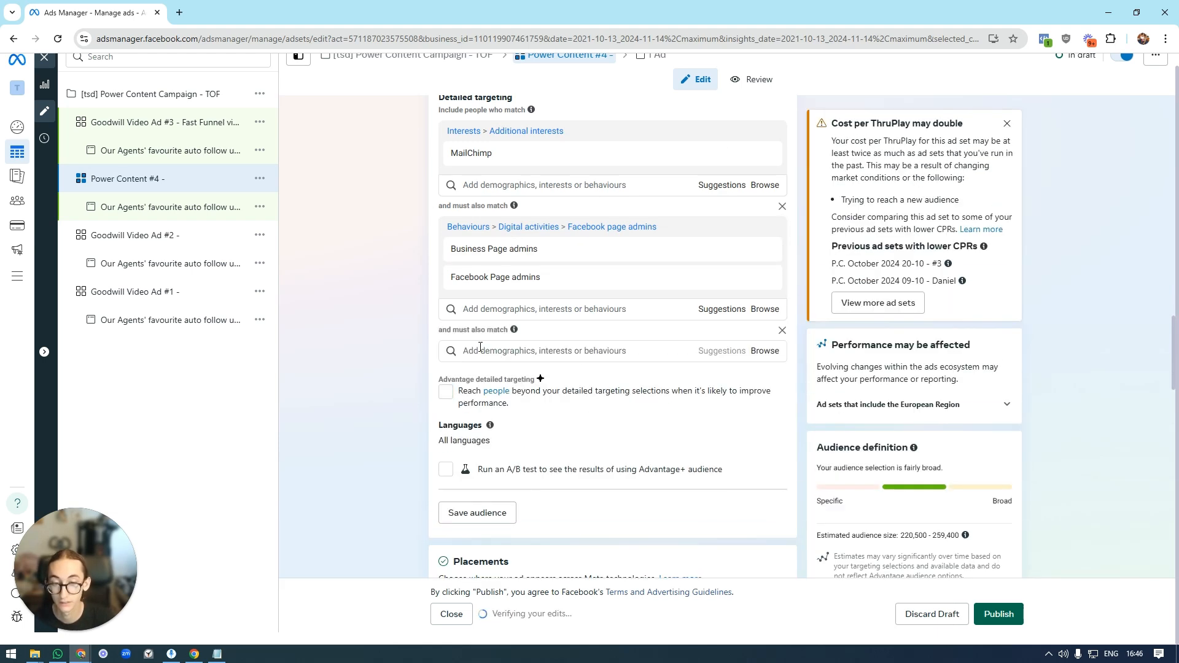
type("social media marketing")
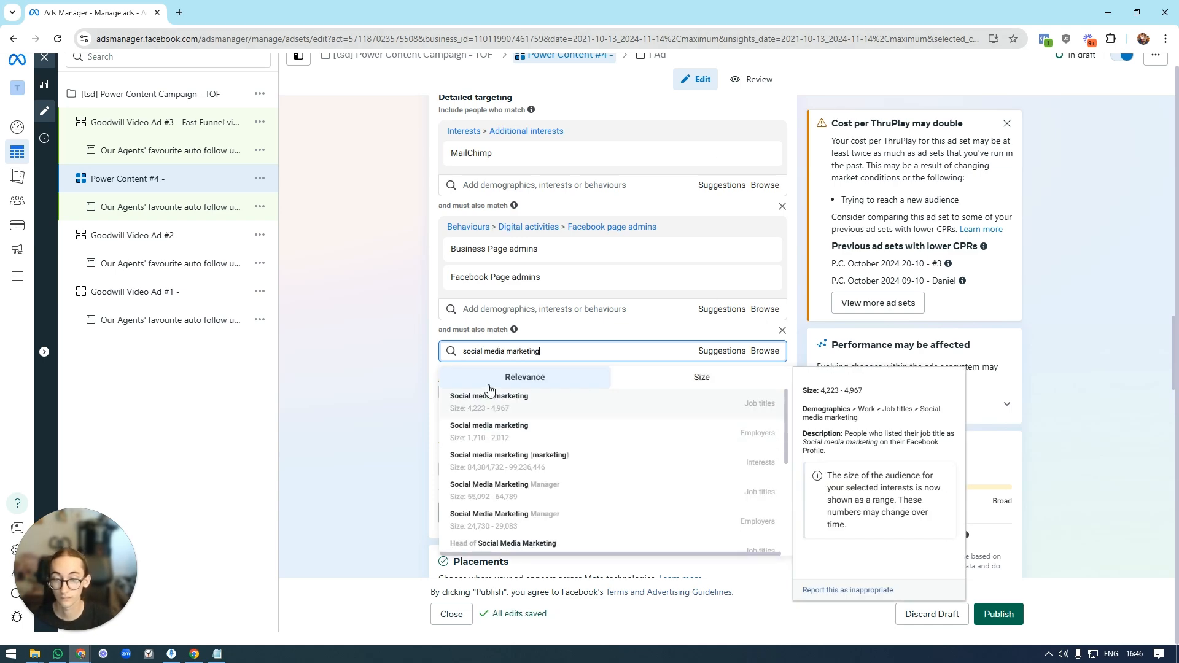
left_click(543, 467)
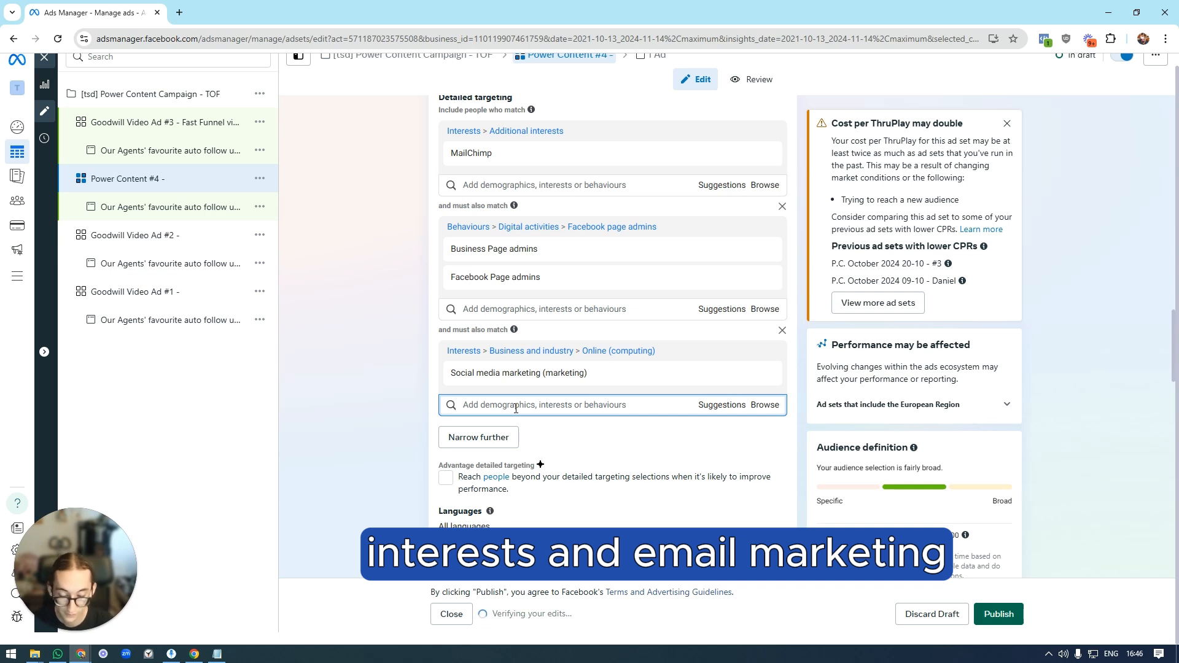
type("email marketing")
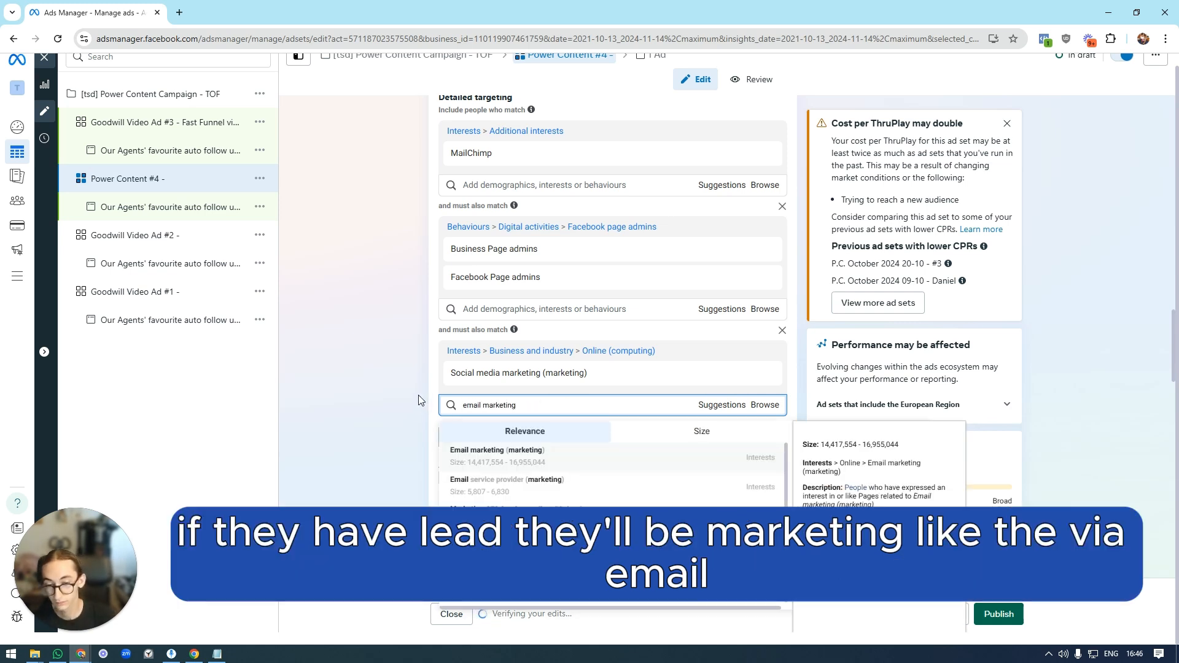
left_click(546, 460)
Try the Advertising (marketing) interest in the same layer as email and social media marketing, and remove it again
left_click(515, 438)
type("advertising")
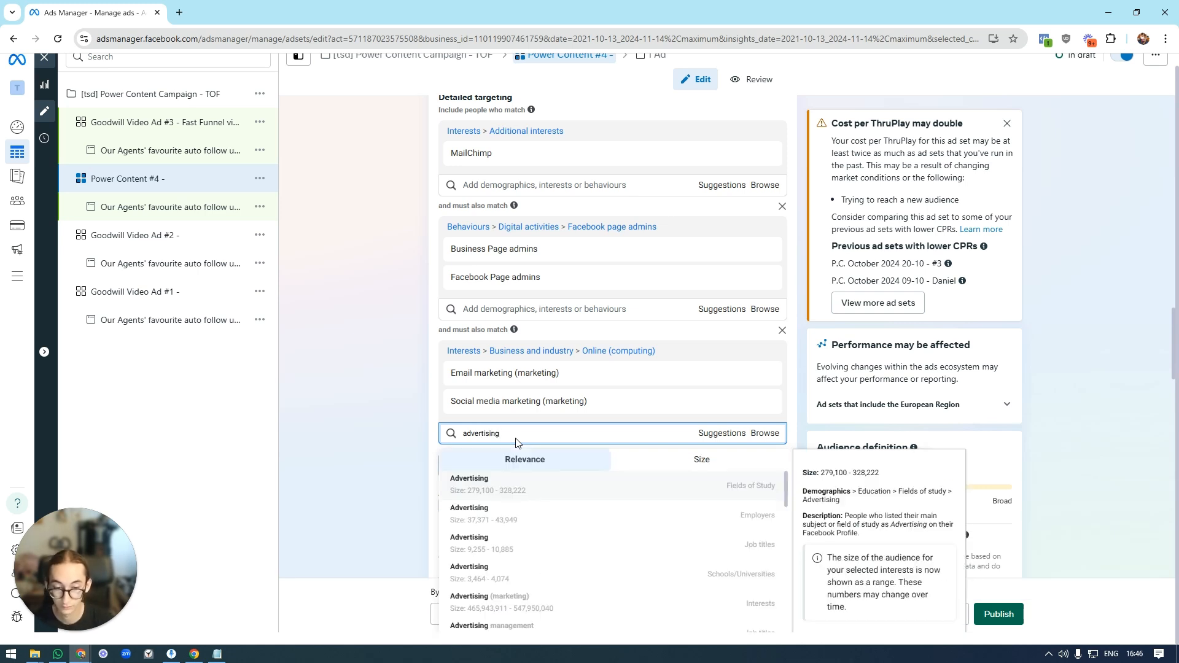
scroll(562, 522, "down", 1)
scroll(565, 526, "down", 1)
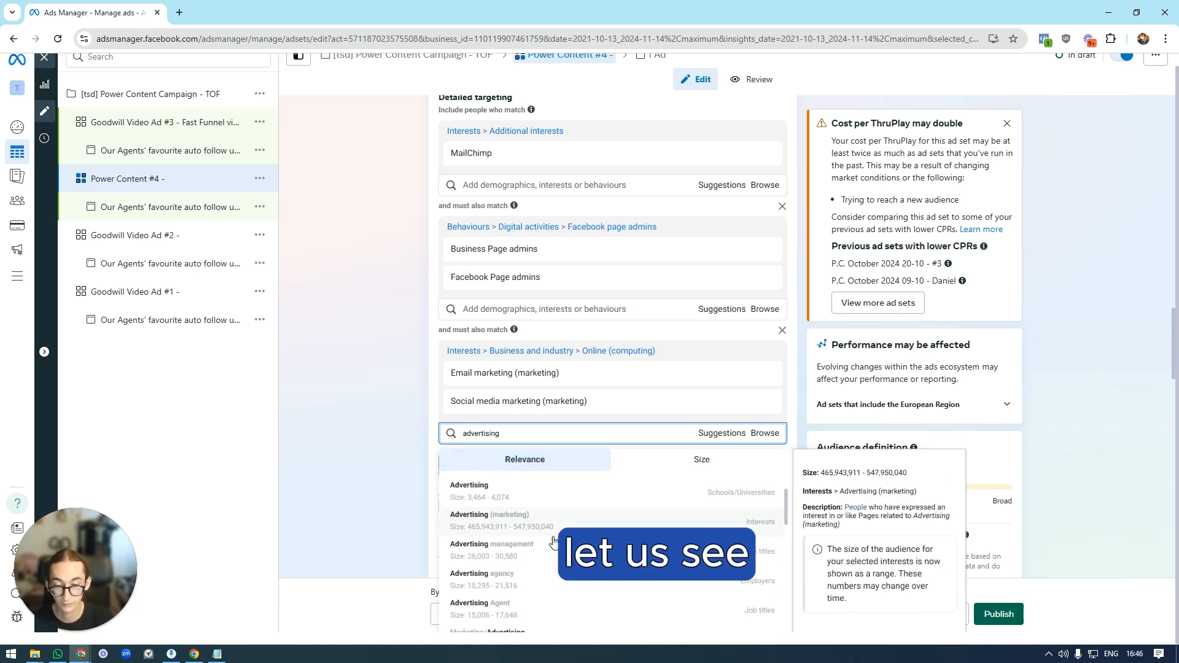
left_click(492, 516)
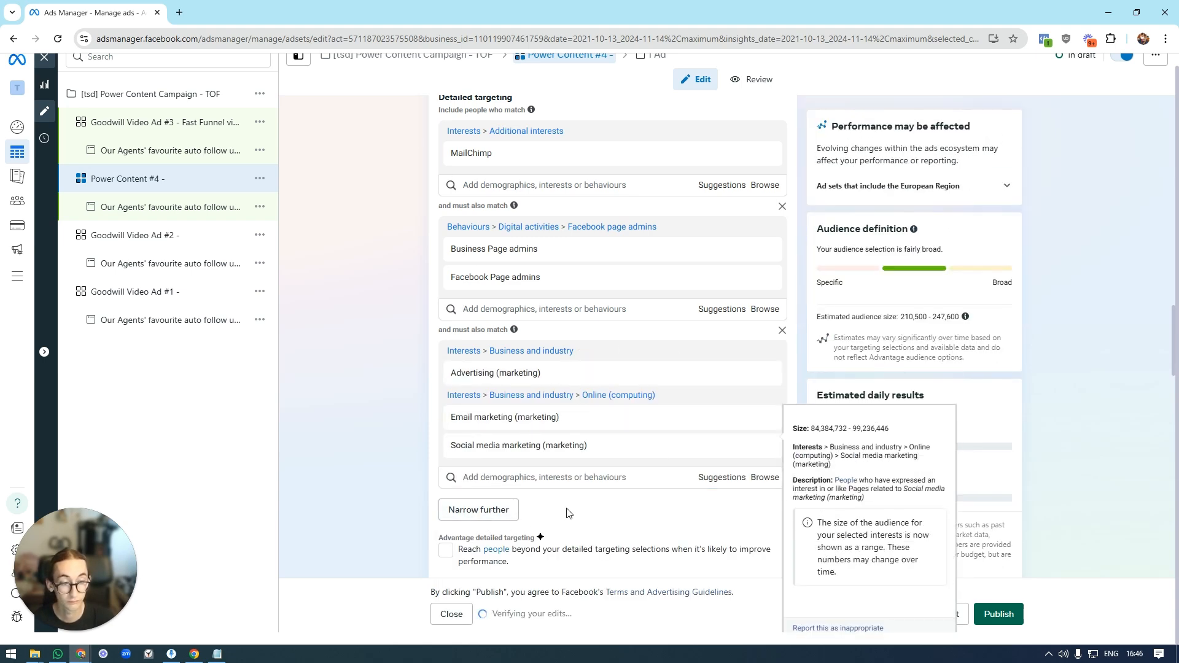
scroll(633, 307, "down", 3)
scroll(769, 305, "up", 3)
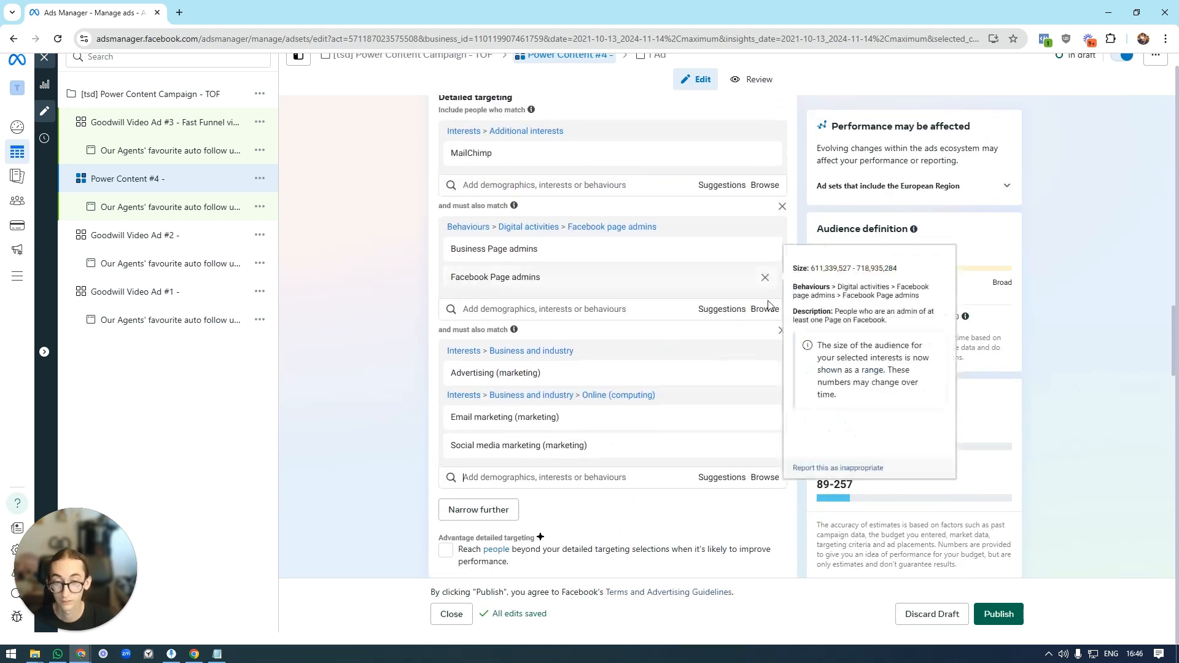
left_click(765, 356)
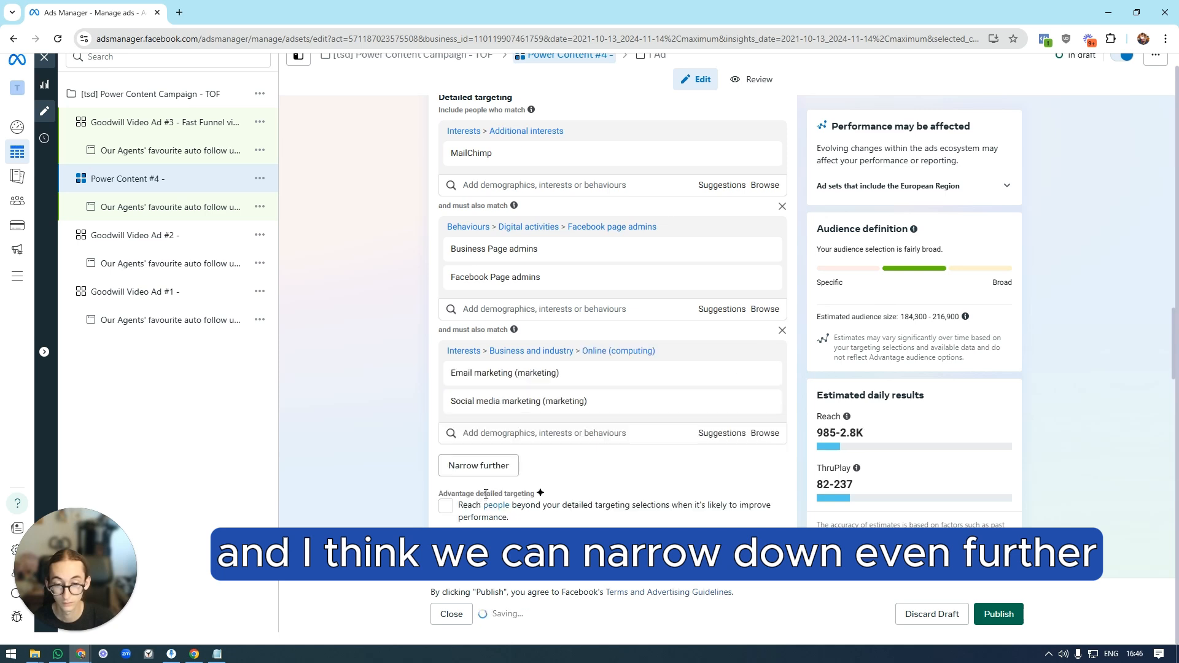
Narrow the audience with a separate must-match layer for the Advertising (marketing) interest and dismiss the ThruPlay cost warning
left_click(479, 466)
type("advertise")
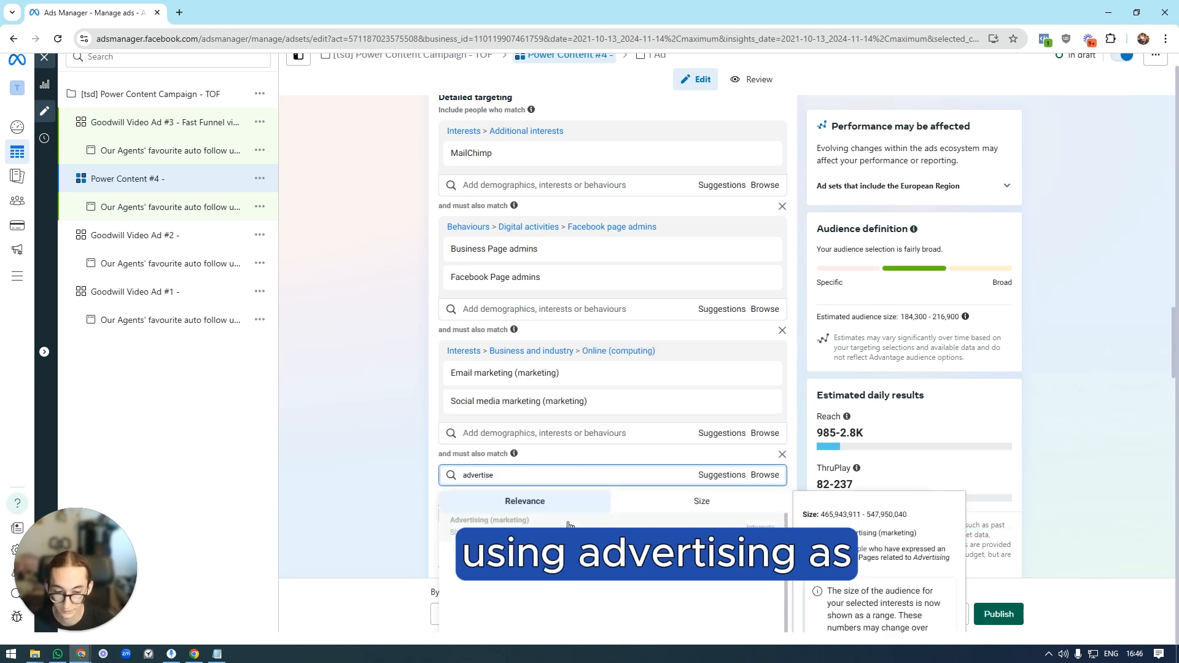
left_click(568, 523)
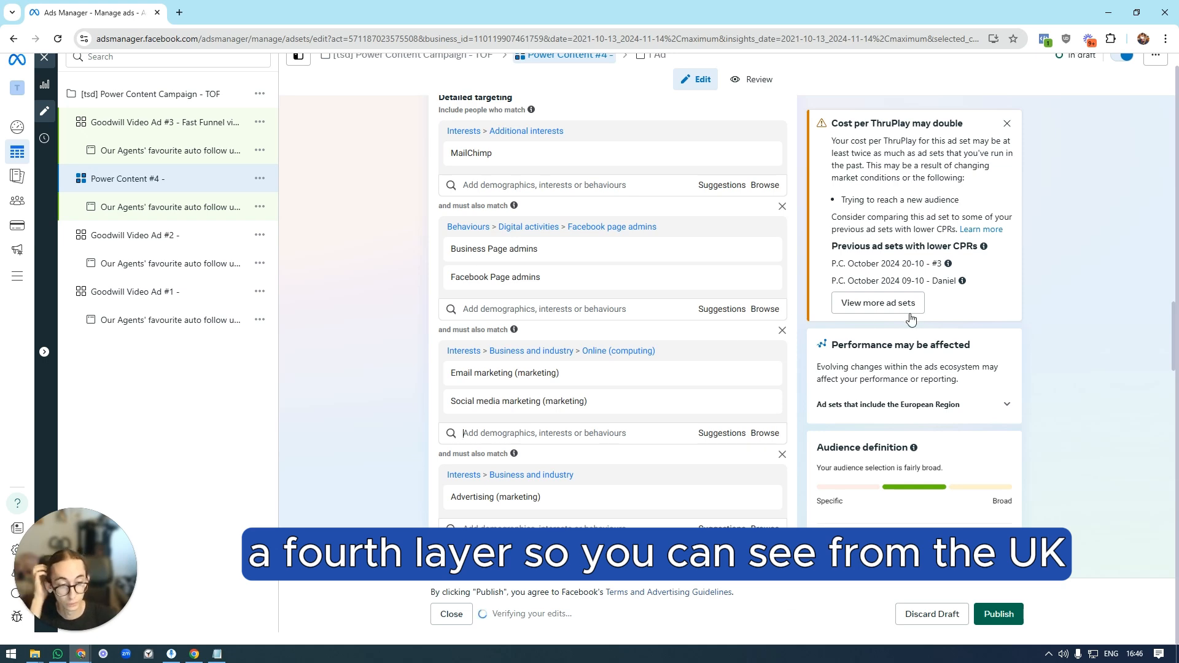
left_click(1007, 123)
Add the United States and Canada to the audience's included locations
scroll(552, 276, "up", 6)
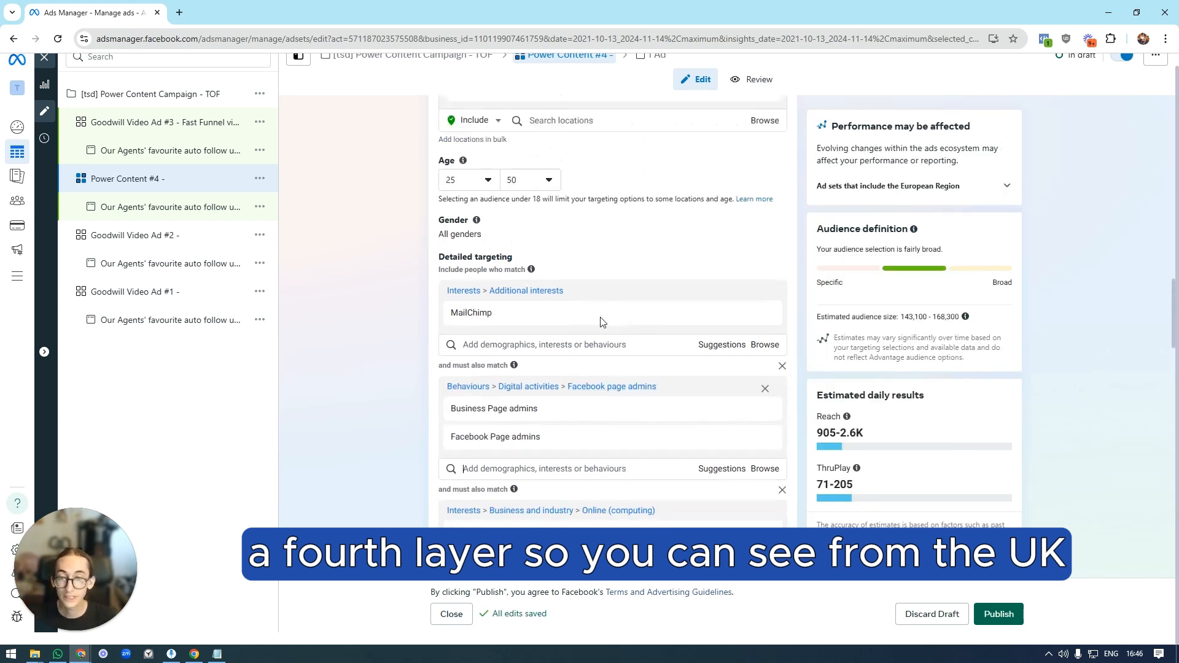
left_click(550, 329)
type("U")
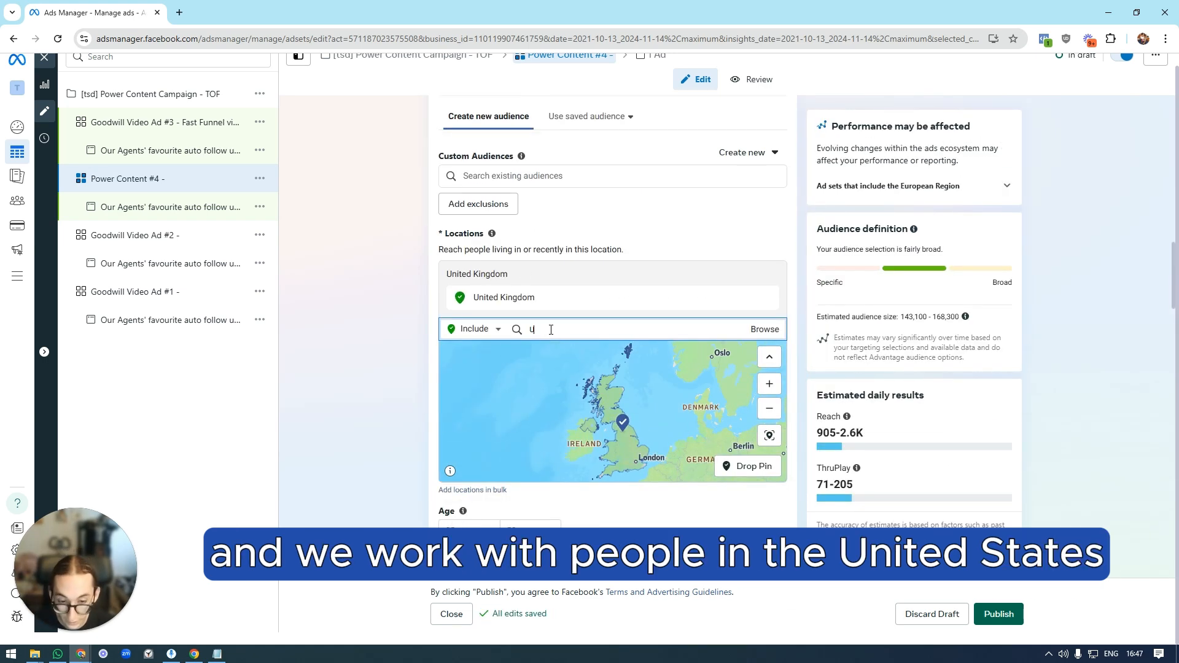
type("nited")
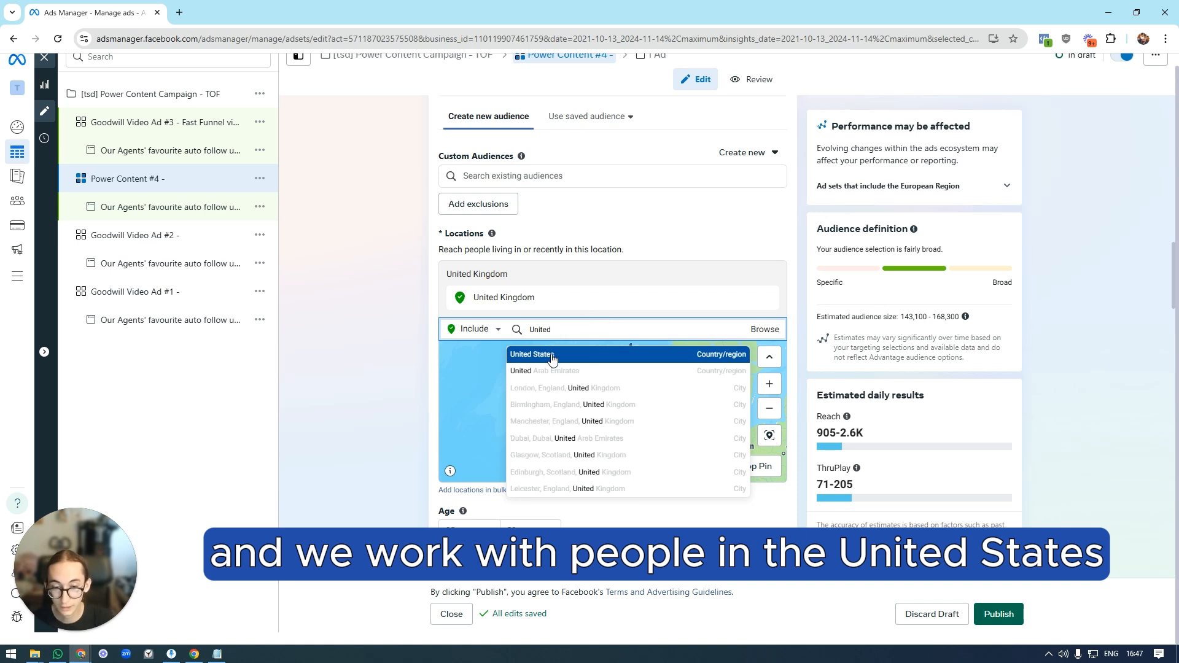
key("Return")
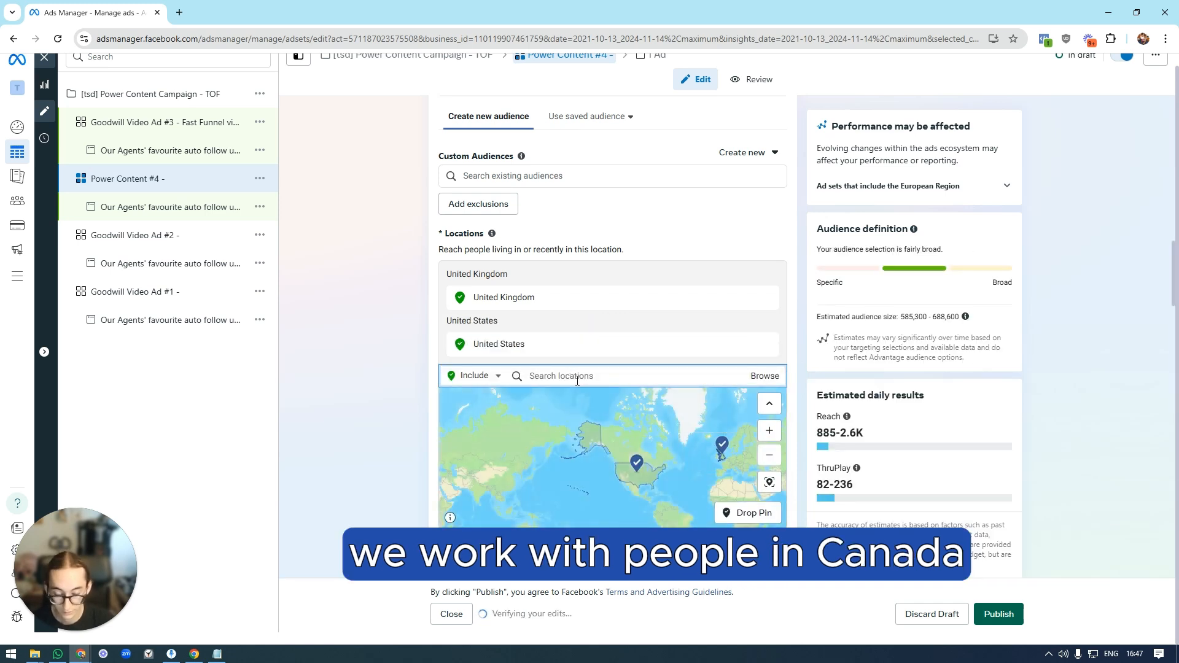
type("Canada")
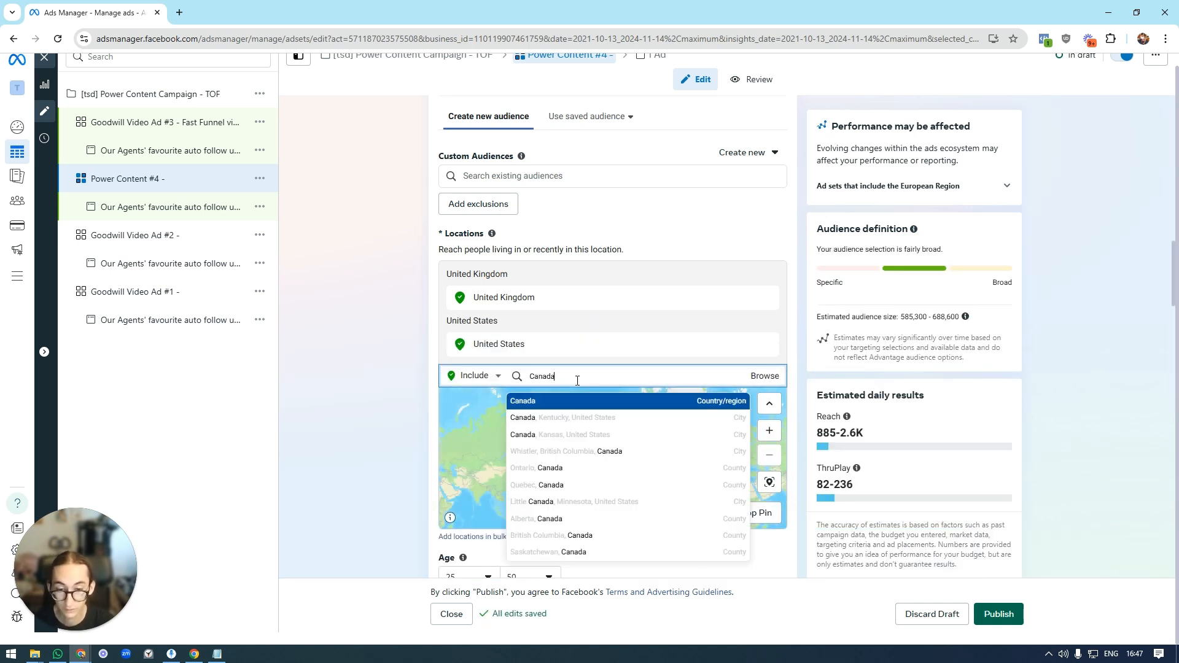
left_click(580, 399)
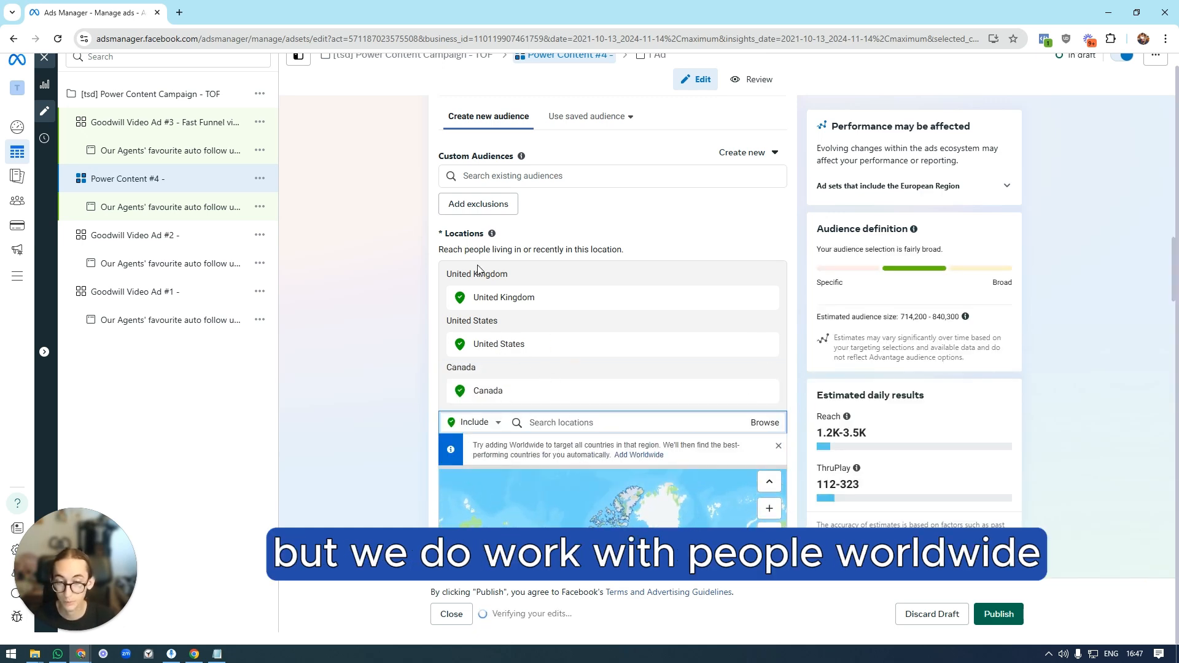
Examine the estimated audience size, the stacked targeting layers and the Advantage detailed targeting option
scroll(407, 317, "down", 3)
scroll(393, 276, "down", 10)
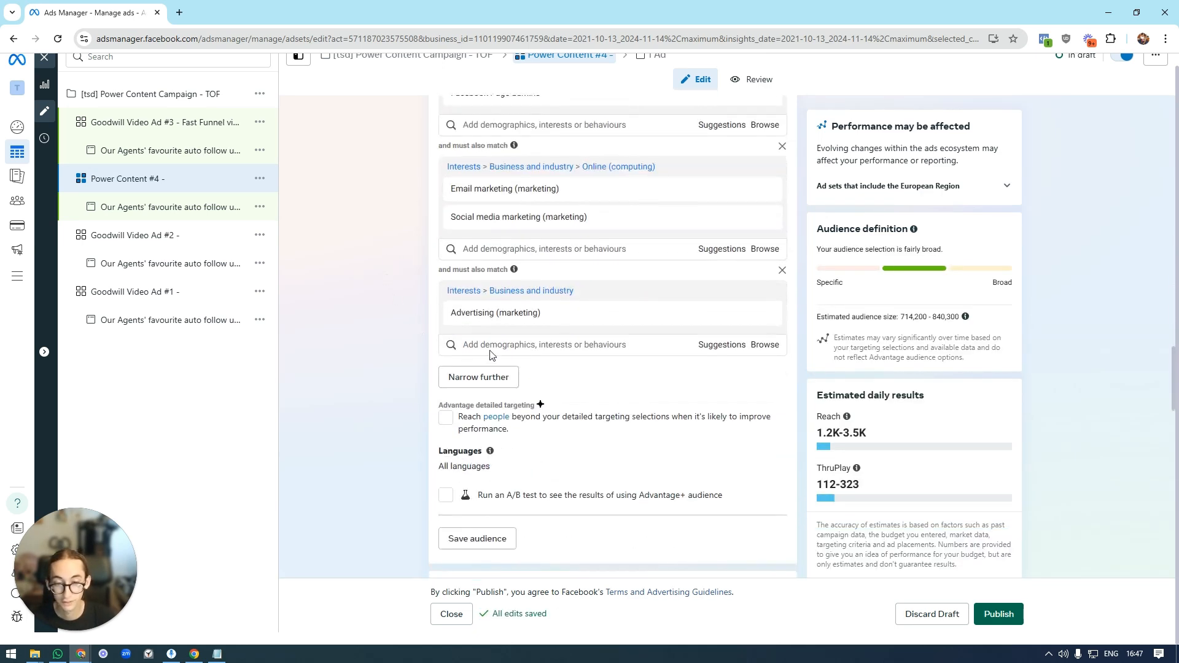
scroll(377, 336, "up", 2)
left_click_drag(976, 317, 901, 318)
left_click(898, 322)
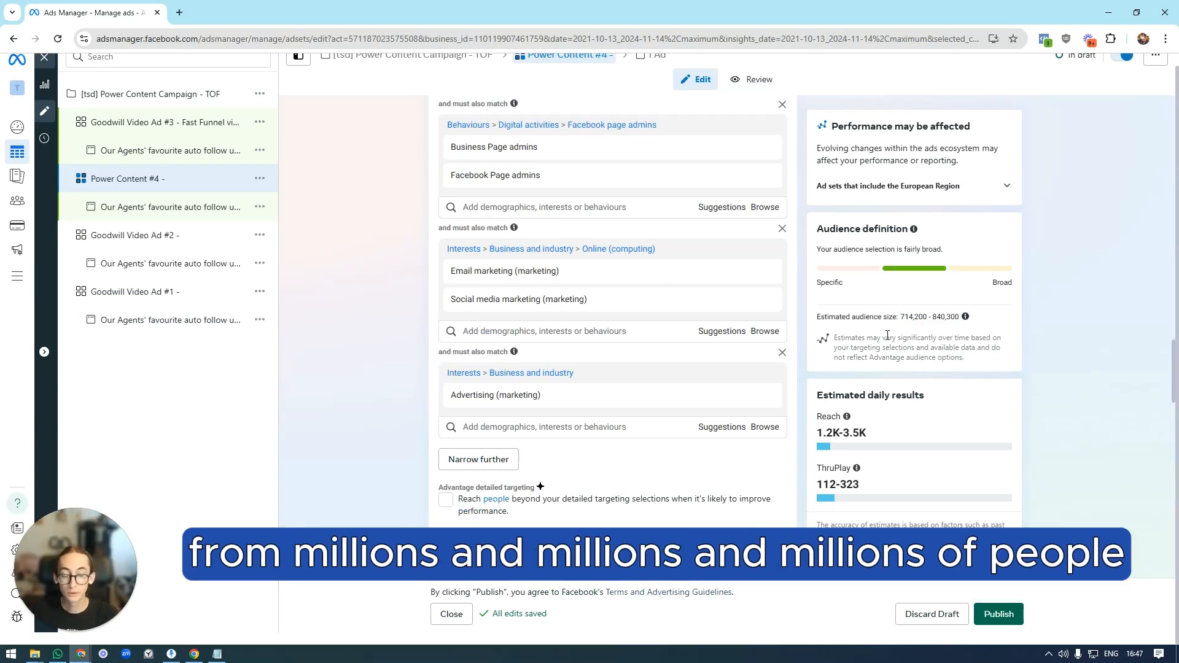
scroll(799, 454, "up", 2)
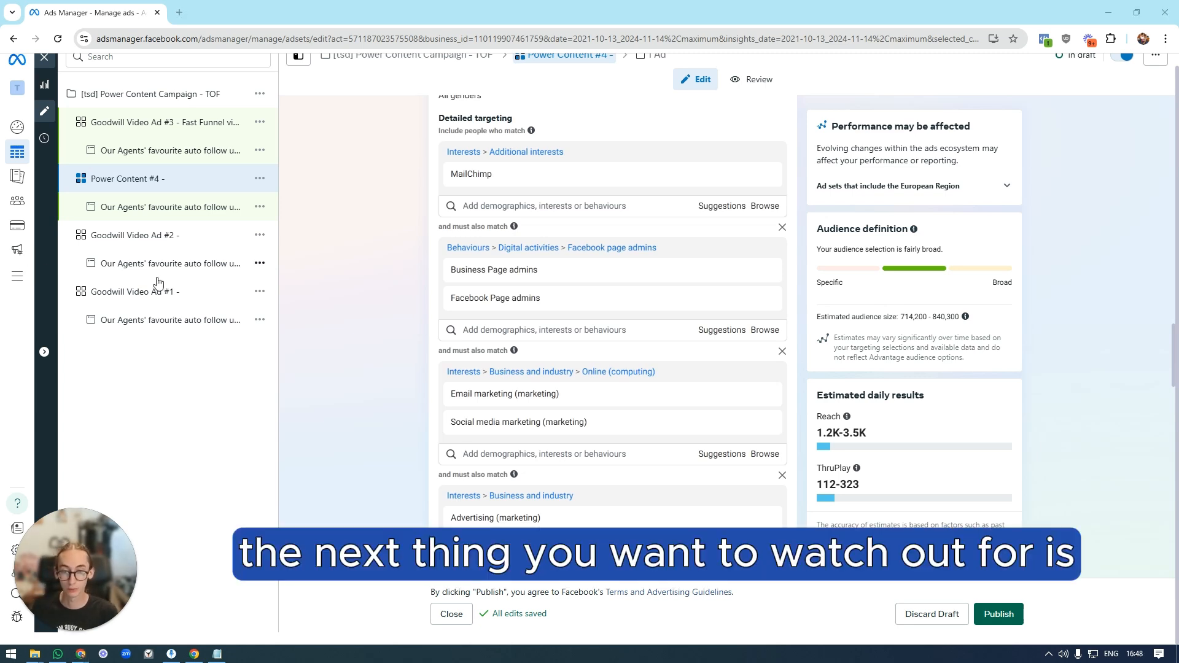
scroll(393, 157, "down", 7)
scroll(396, 172, "up", 2)
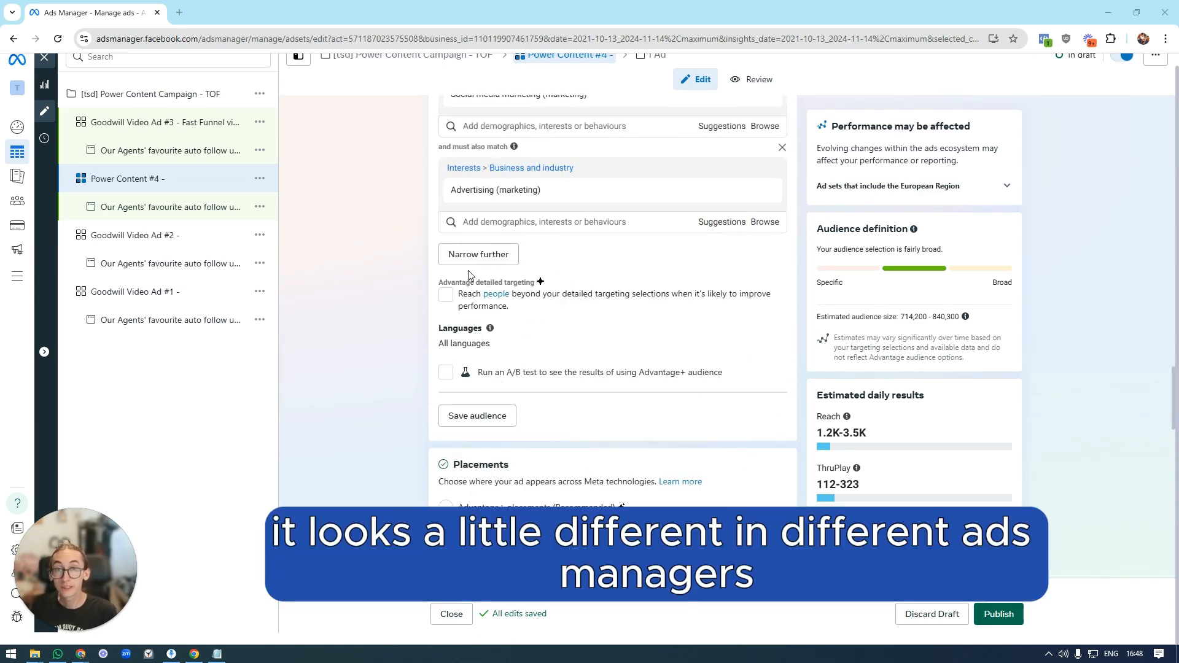
left_click_drag(432, 280, 553, 284)
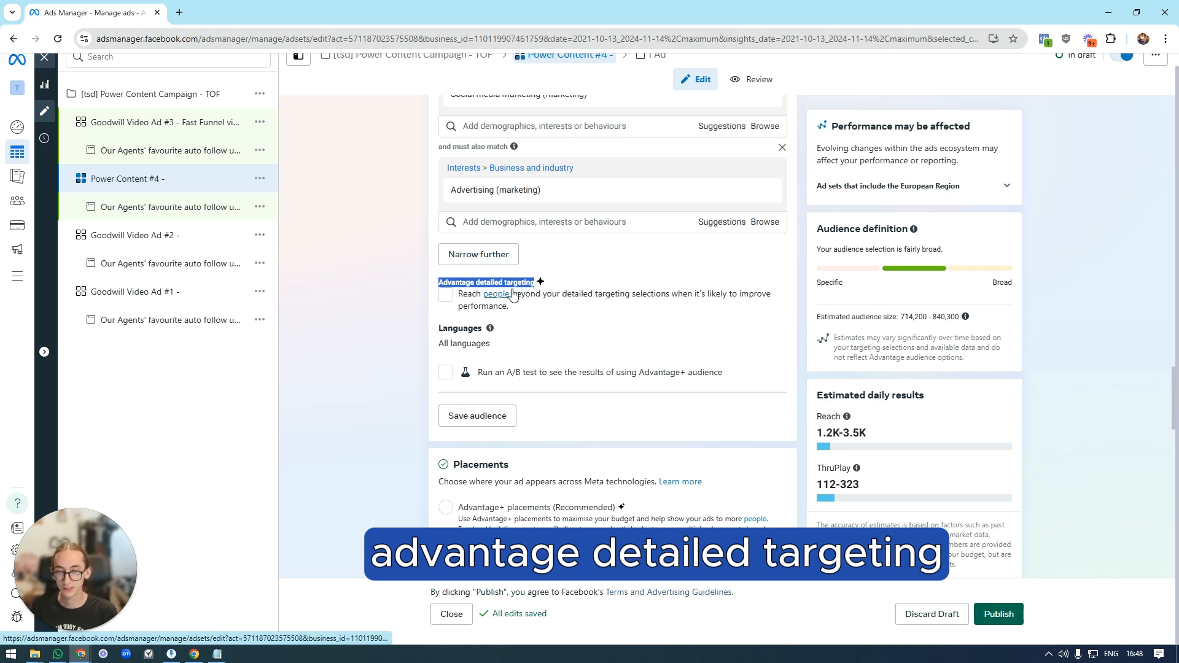
left_click(556, 286)
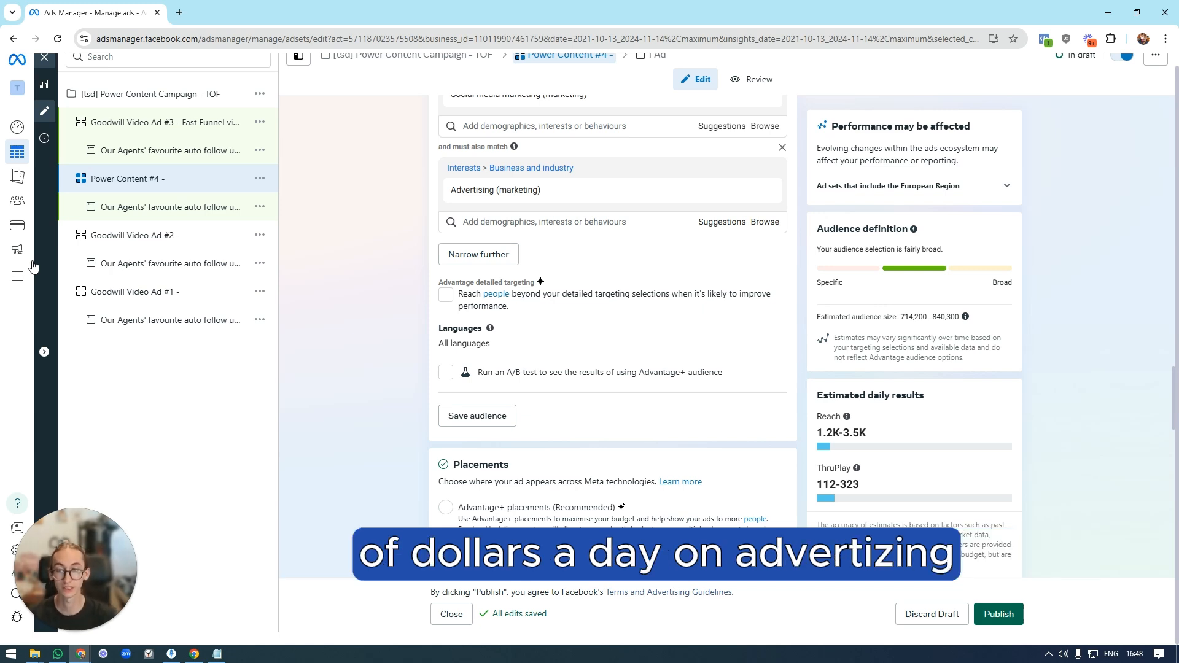
scroll(349, 261, "down", 1)
left_click_drag(575, 257, 513, 261)
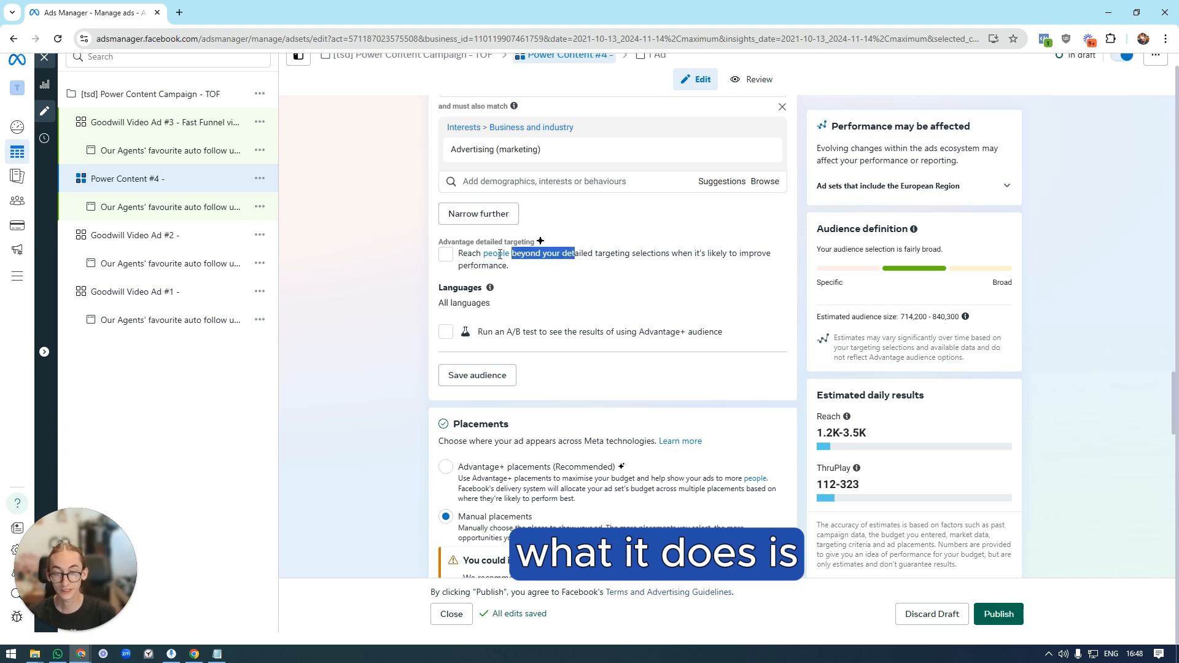
Turn on Advantage detailed targeting to reach people beyond the detailed targeting selections
scroll(528, 270, "up", 2)
left_click(447, 357)
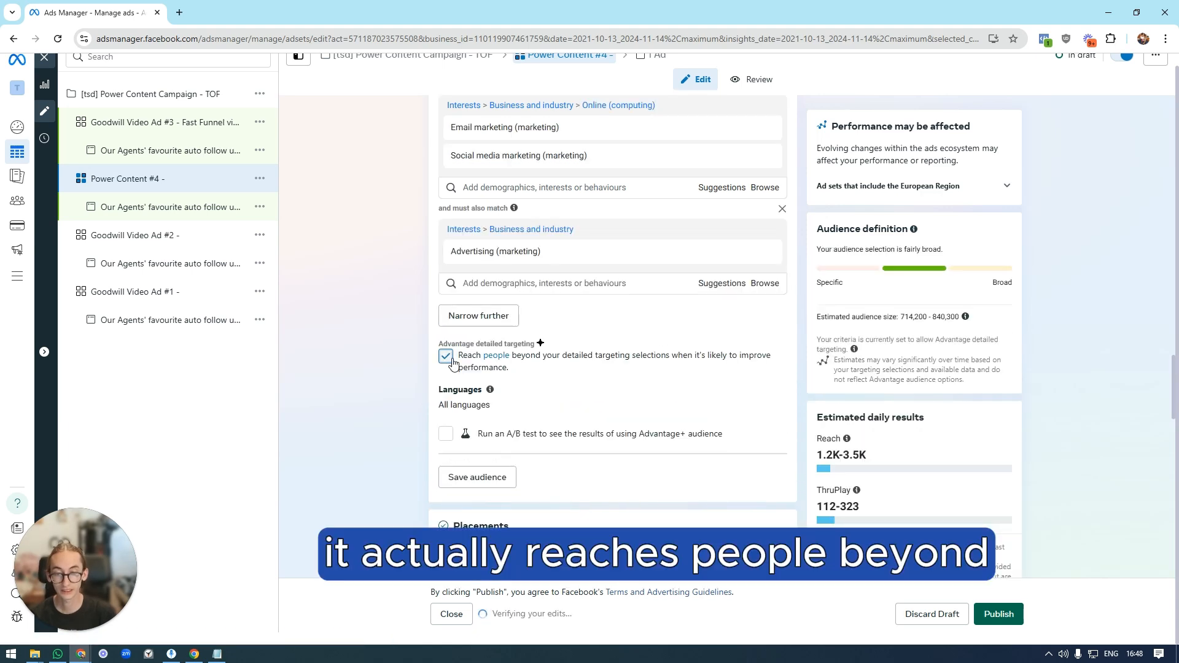
scroll(614, 407, "up", 5)
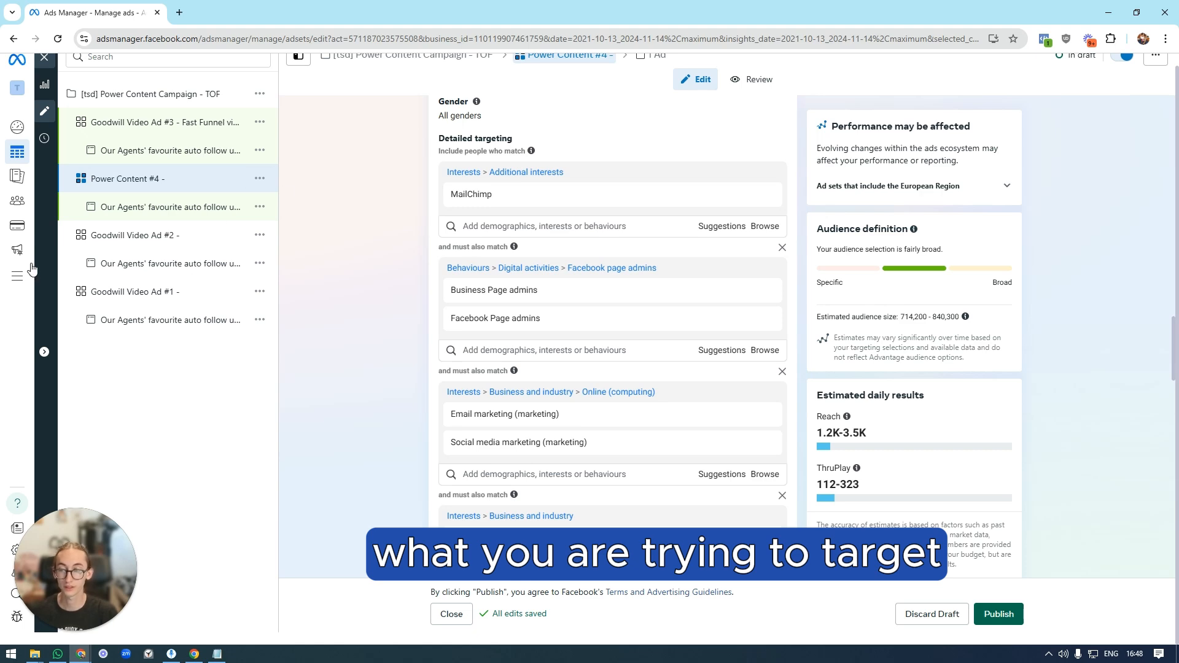
scroll(318, 263, "down", 1)
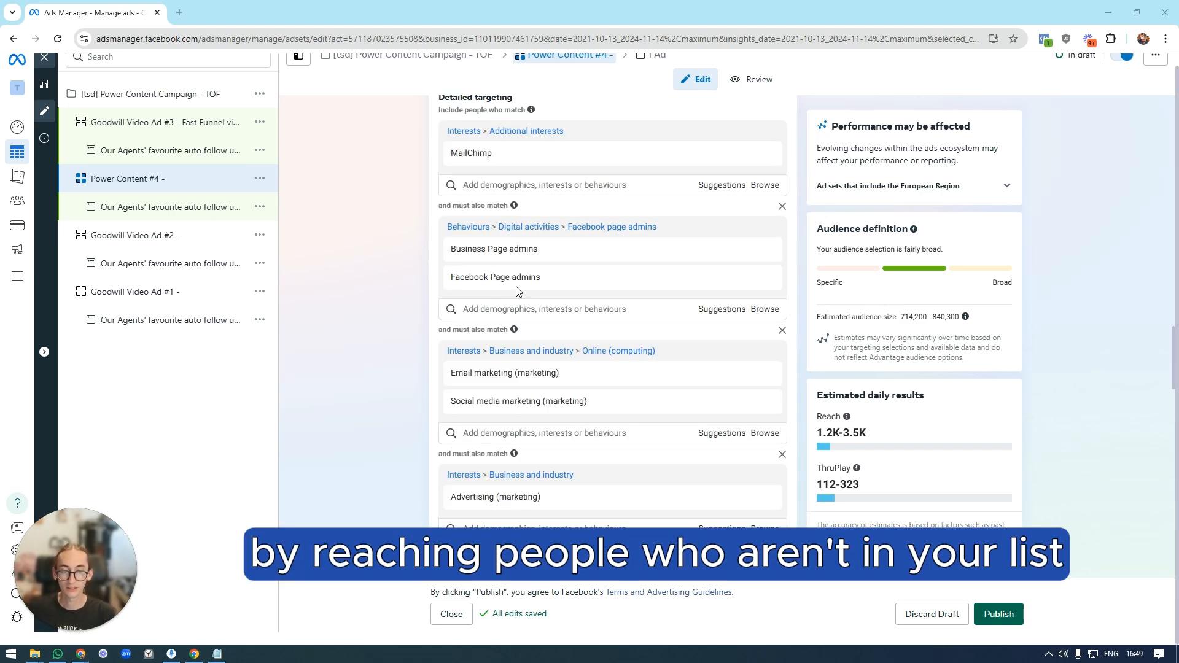
scroll(516, 290, "down", 4)
left_click(445, 357)
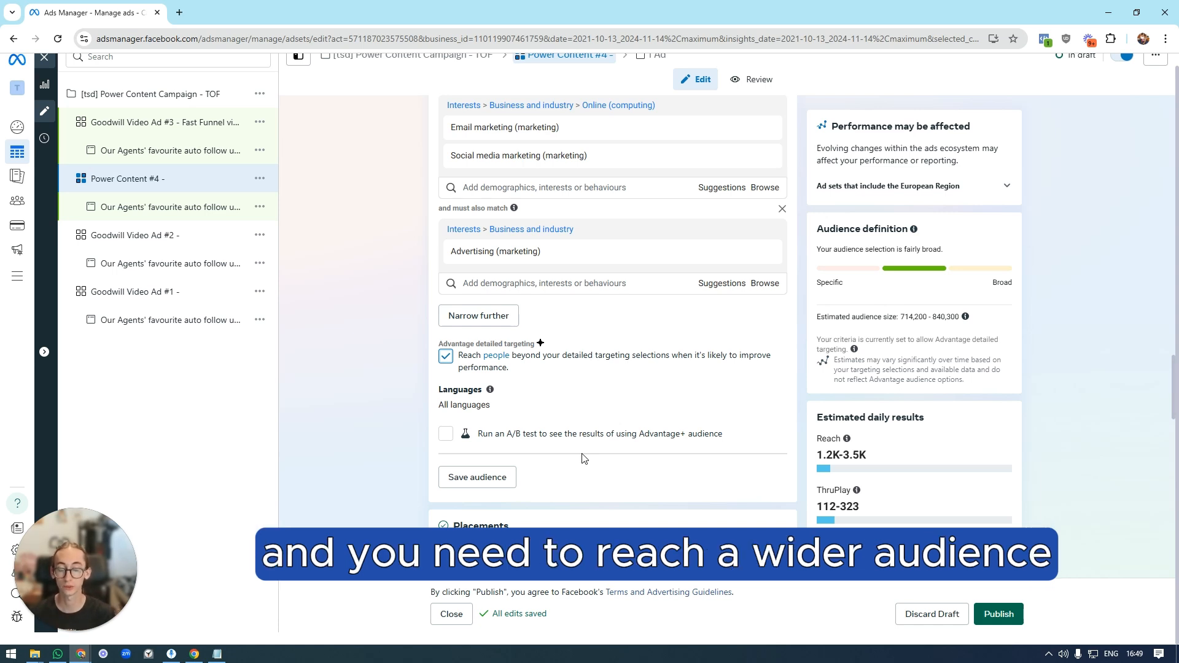
Turn off Advantage detailed targeting so the audience stays within the detailed targeting selections
left_click(445, 356)
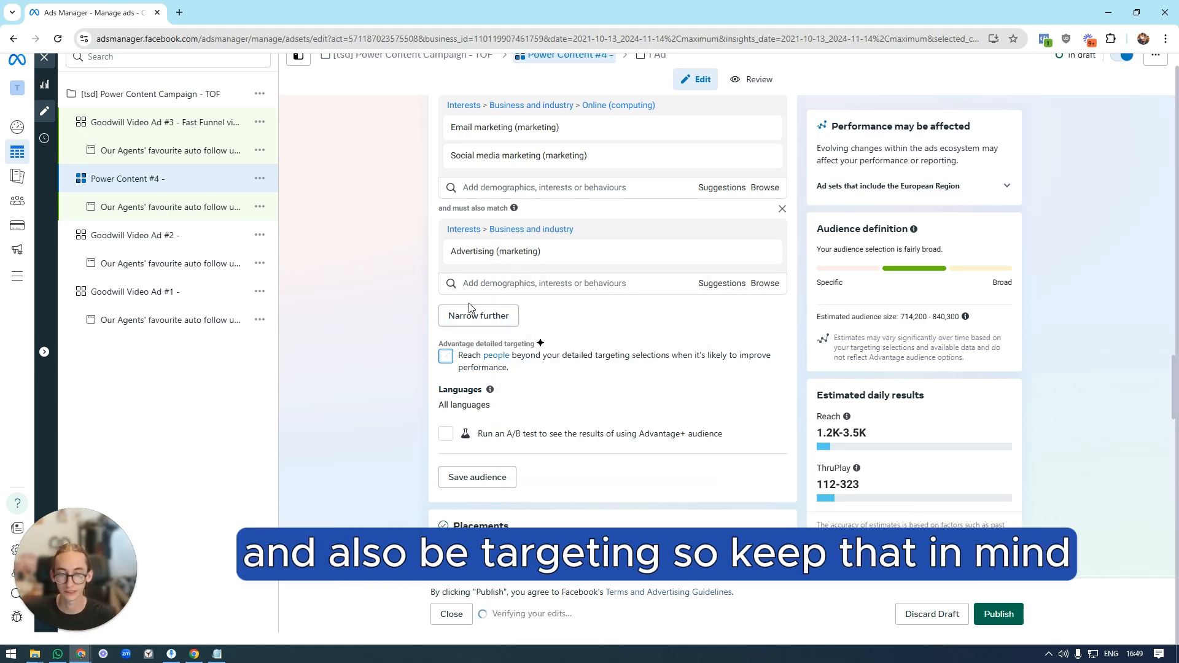
scroll(539, 198, "down", 2)
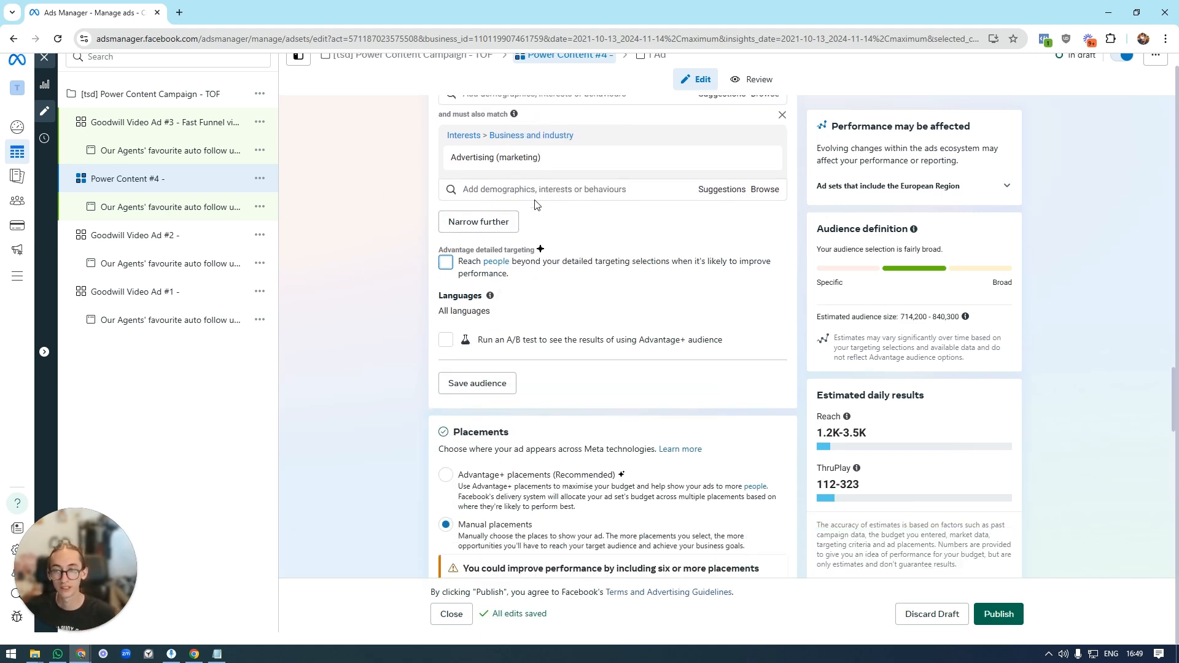
Review the Power Content #4 ad set's placements, checking which platforms, feeds, stories and reels are selected
scroll(535, 202, "down", 5)
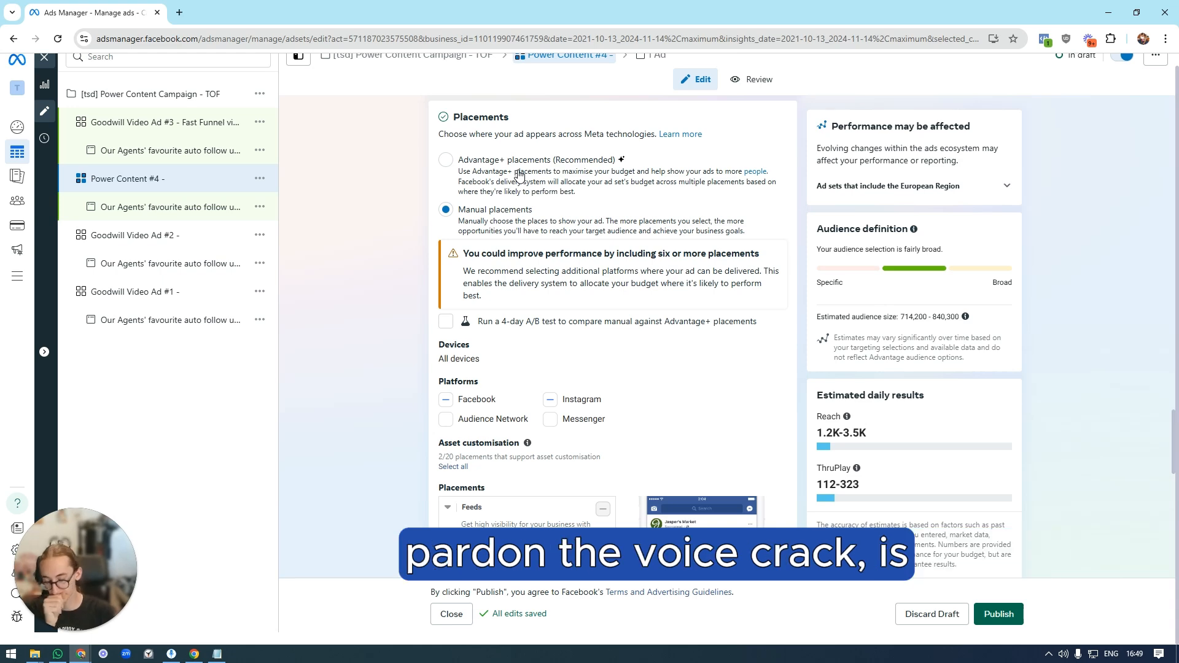
scroll(521, 155, "down", 4)
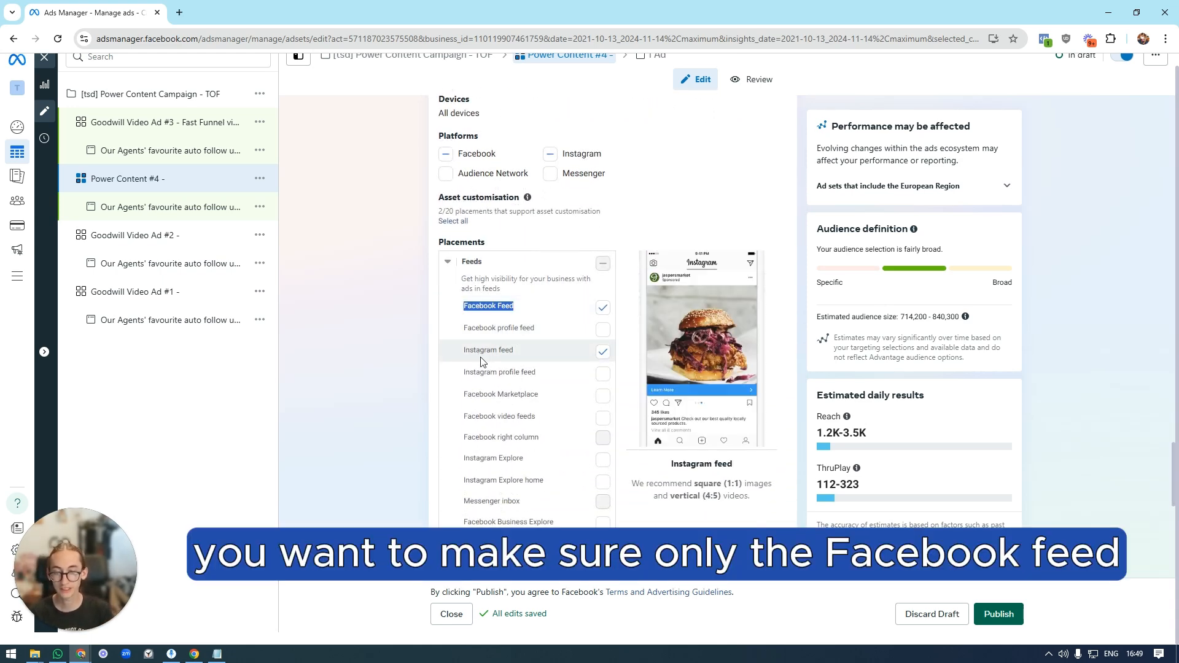
left_click(460, 352)
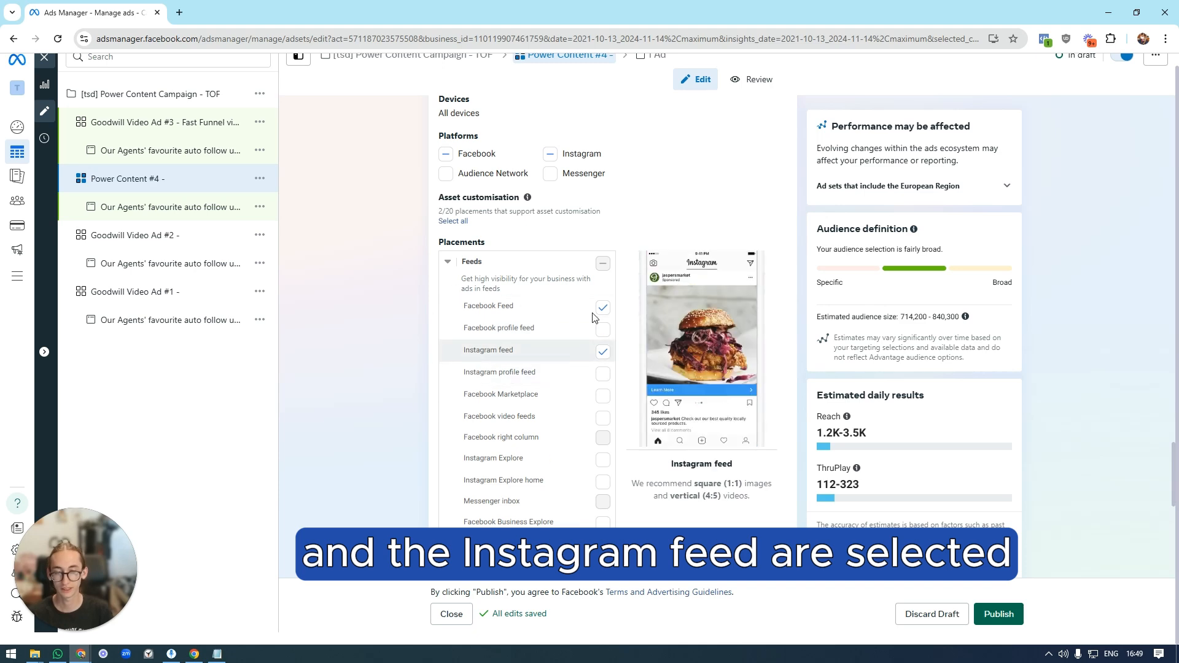
scroll(551, 303, "down", 1)
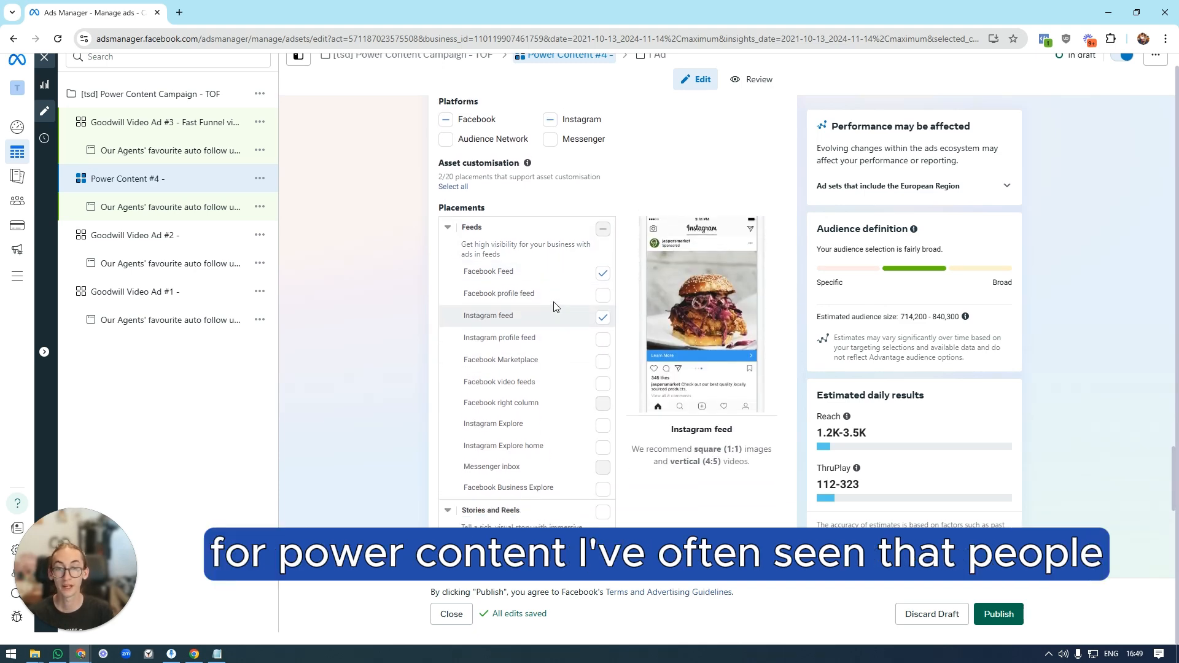
scroll(550, 298, "up", 1)
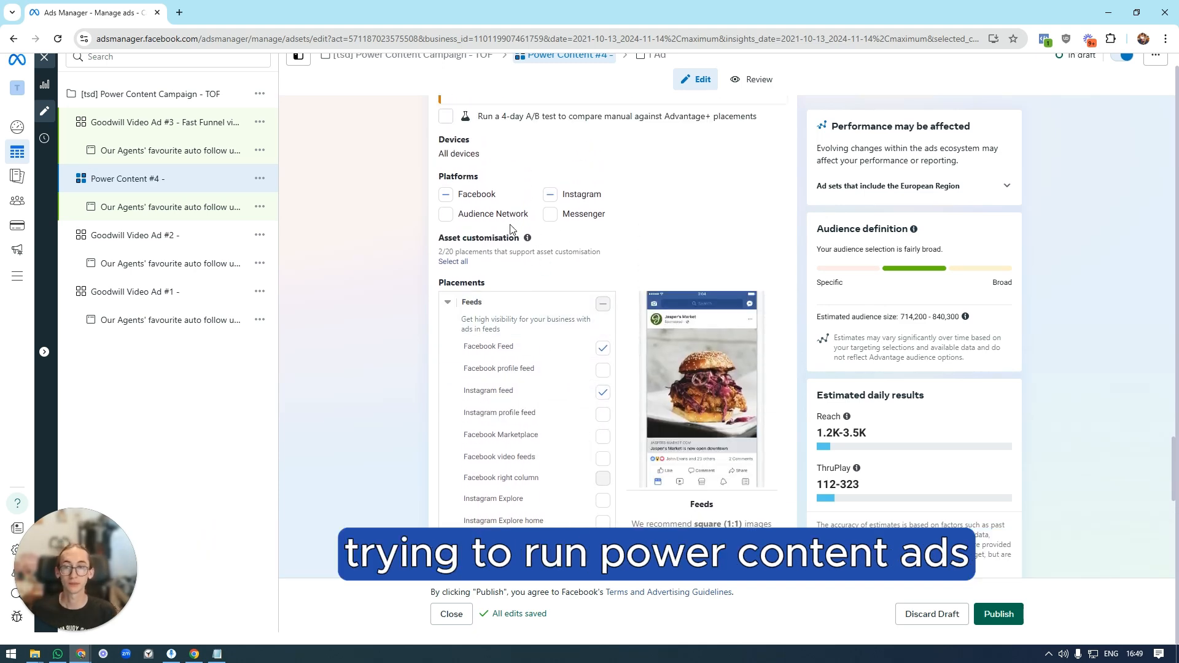
scroll(553, 276, "down", 8)
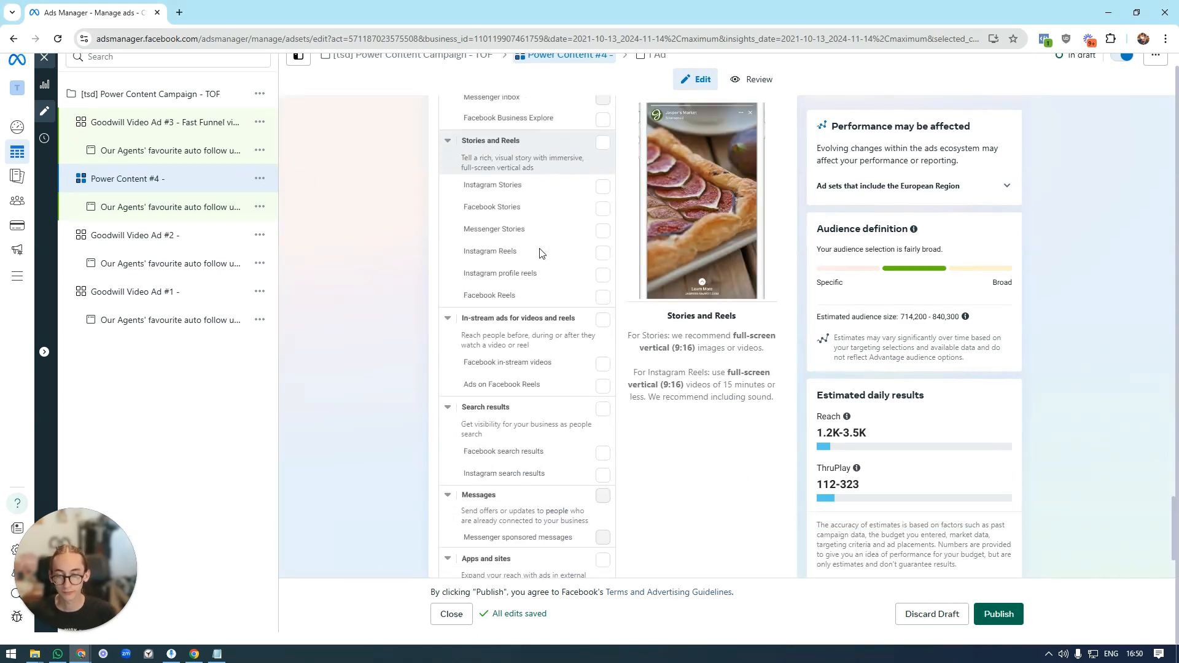
scroll(537, 345, "up", 10)
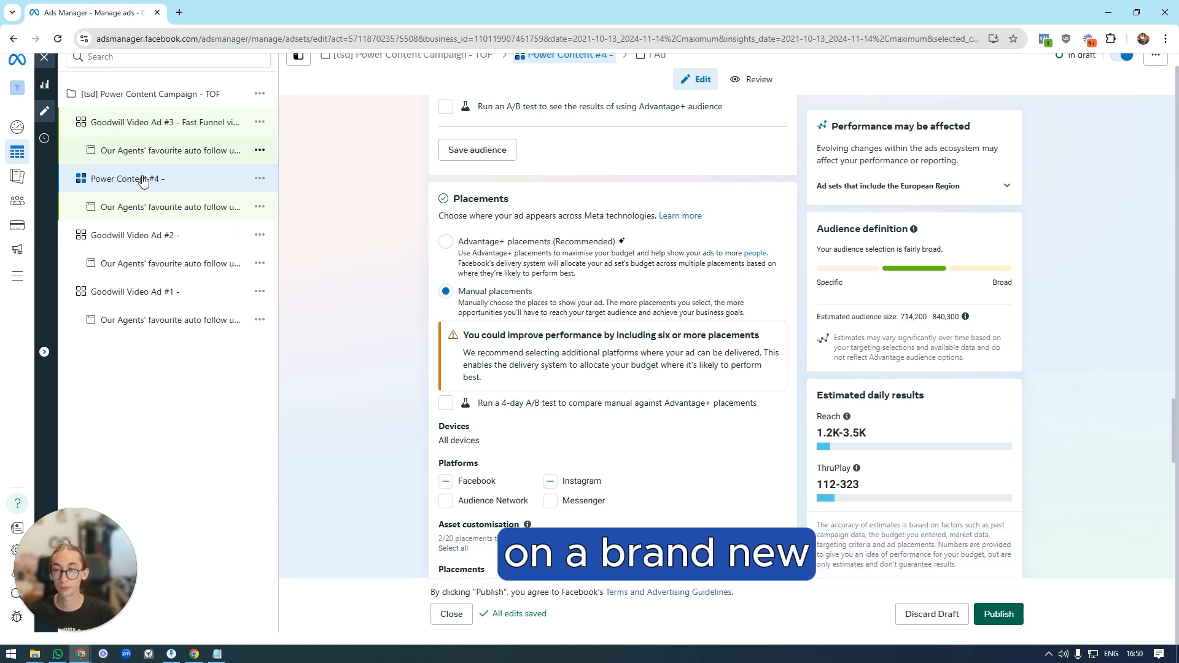
Create a new ad set inside the [tsd] Power Content Campaign - TOF campaign
left_click(259, 179)
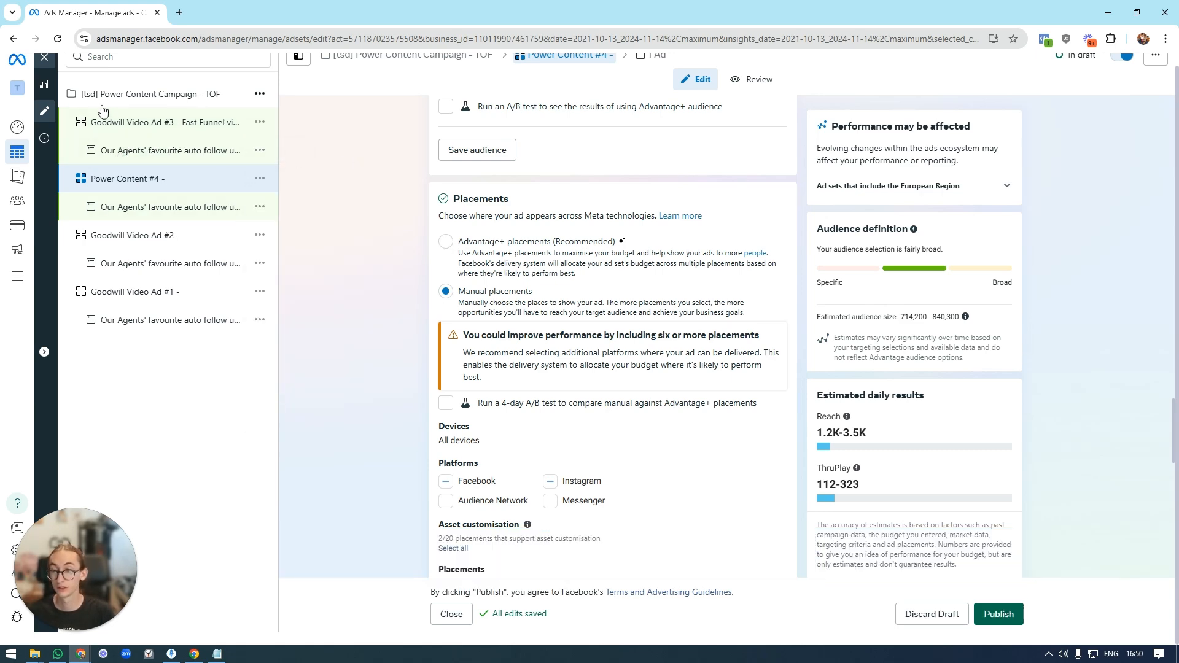
left_click(183, 93)
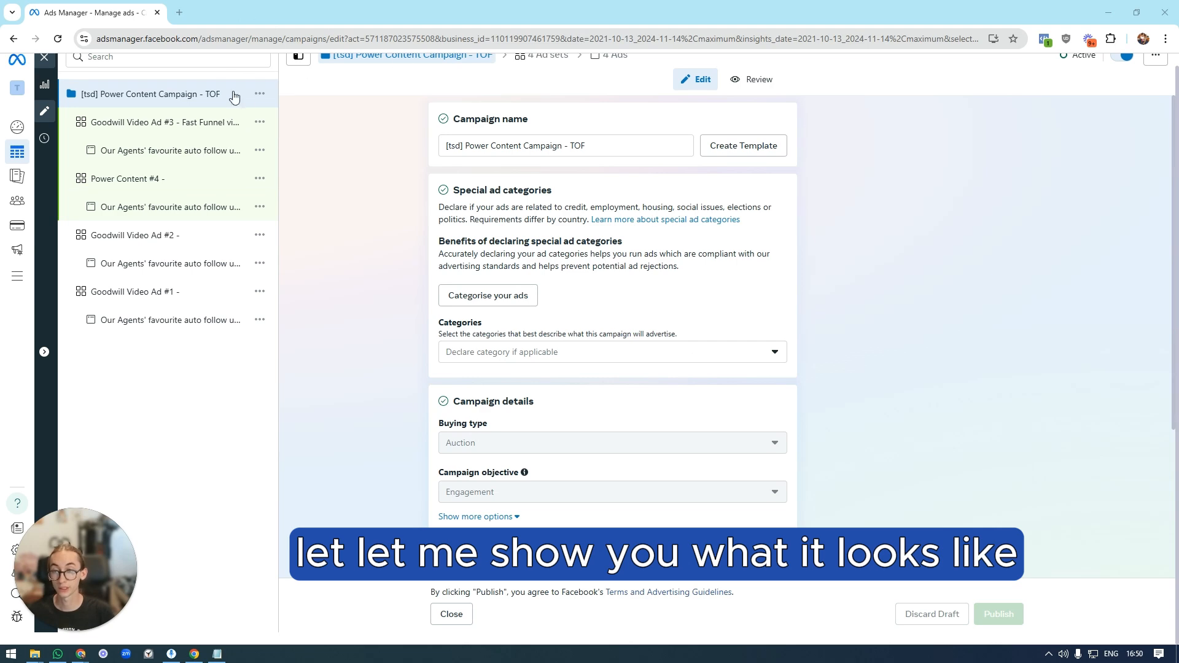
left_click(260, 93)
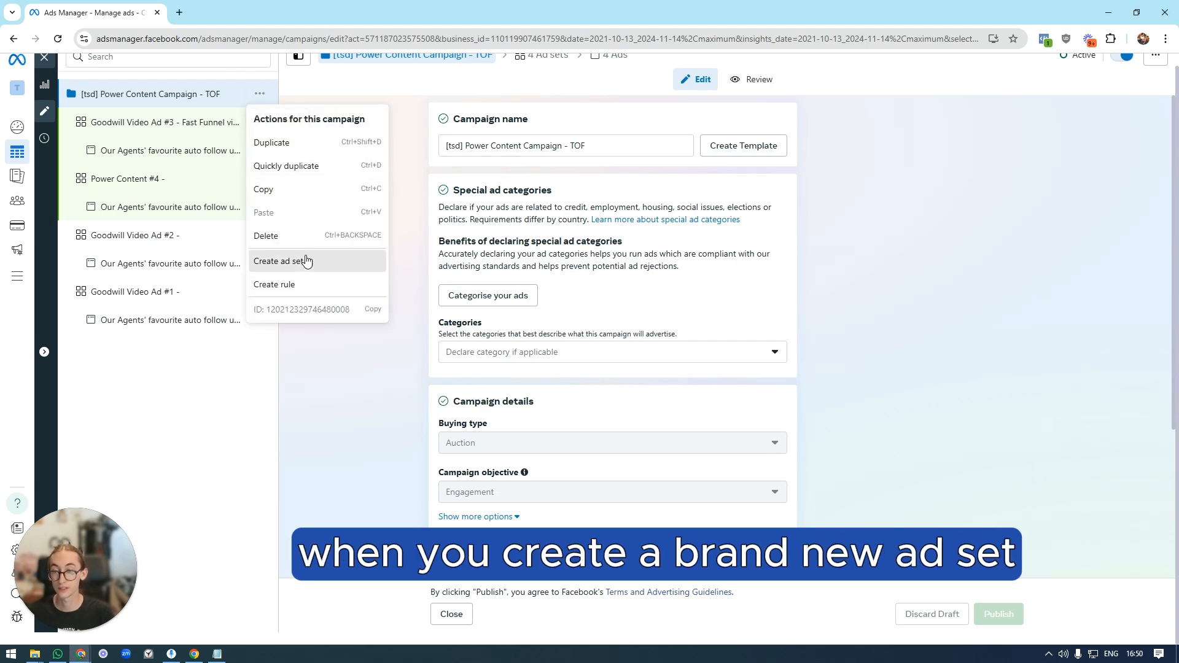
left_click(280, 261)
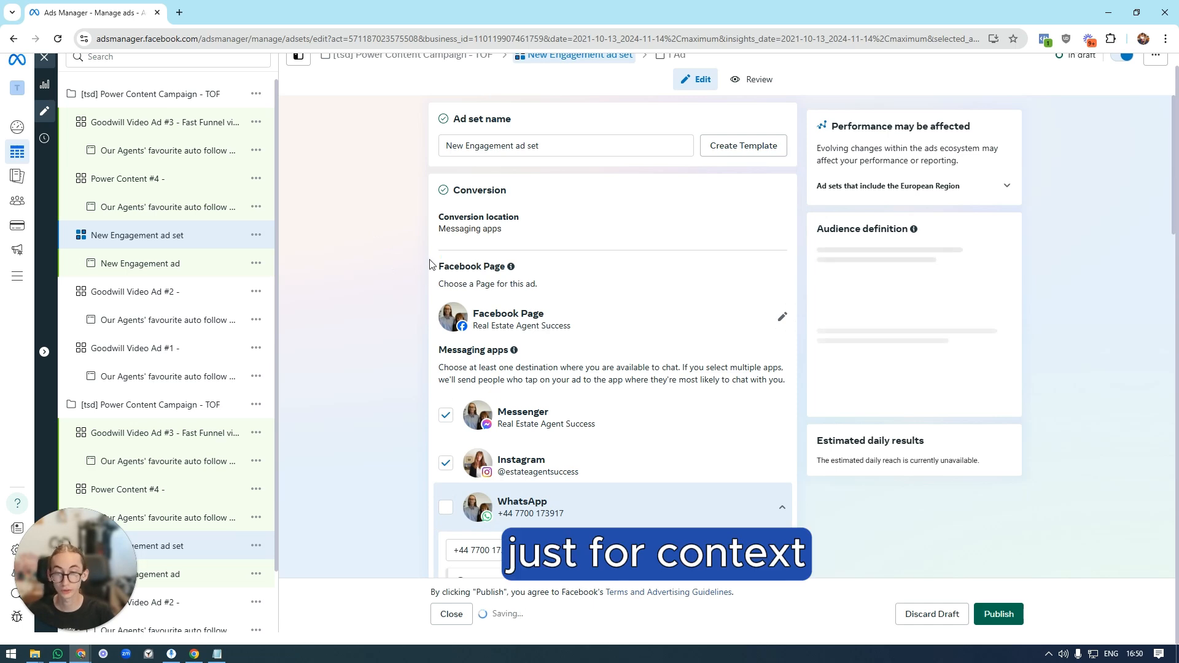
Set the new engagement ad set's conversion location to On your ad
left_click(777, 221)
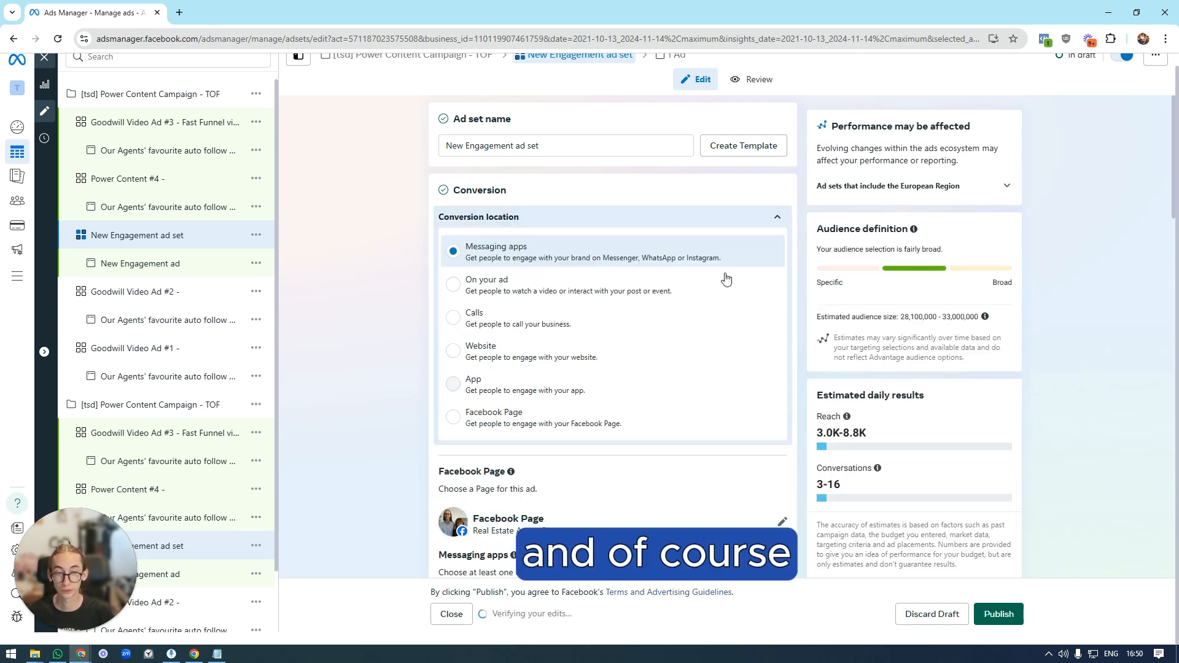
left_click(473, 288)
scroll(590, 284, "down", 15)
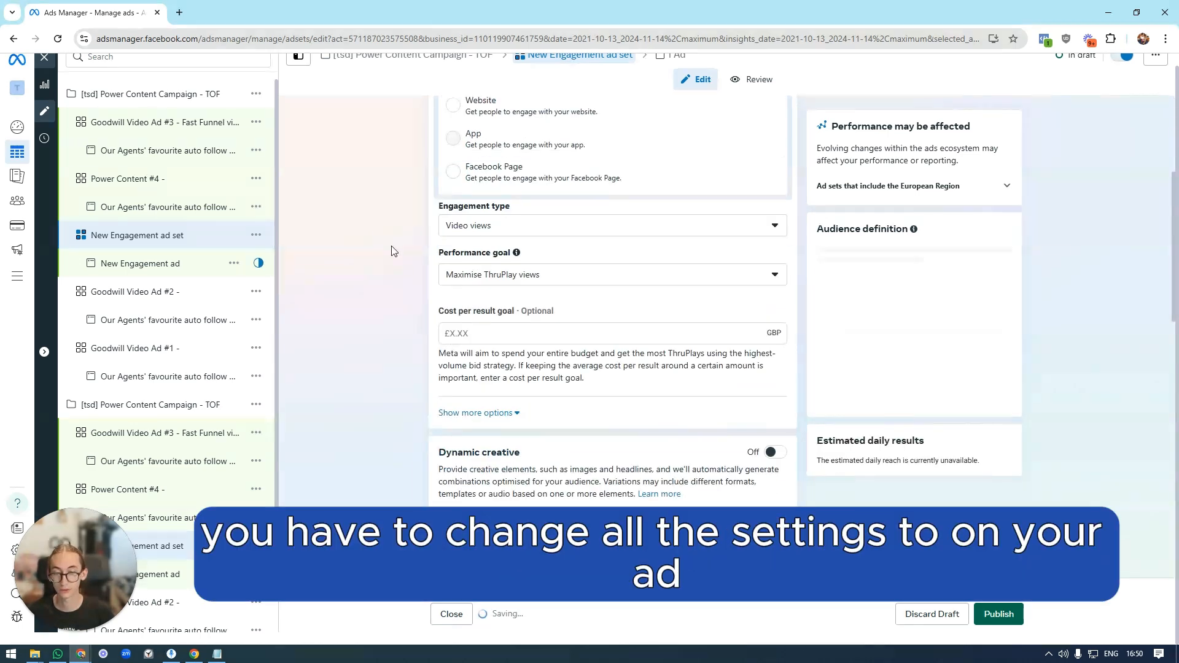
Switch the new ad set from Advantage+ audience to the original audience options
scroll(590, 285, "down", 4)
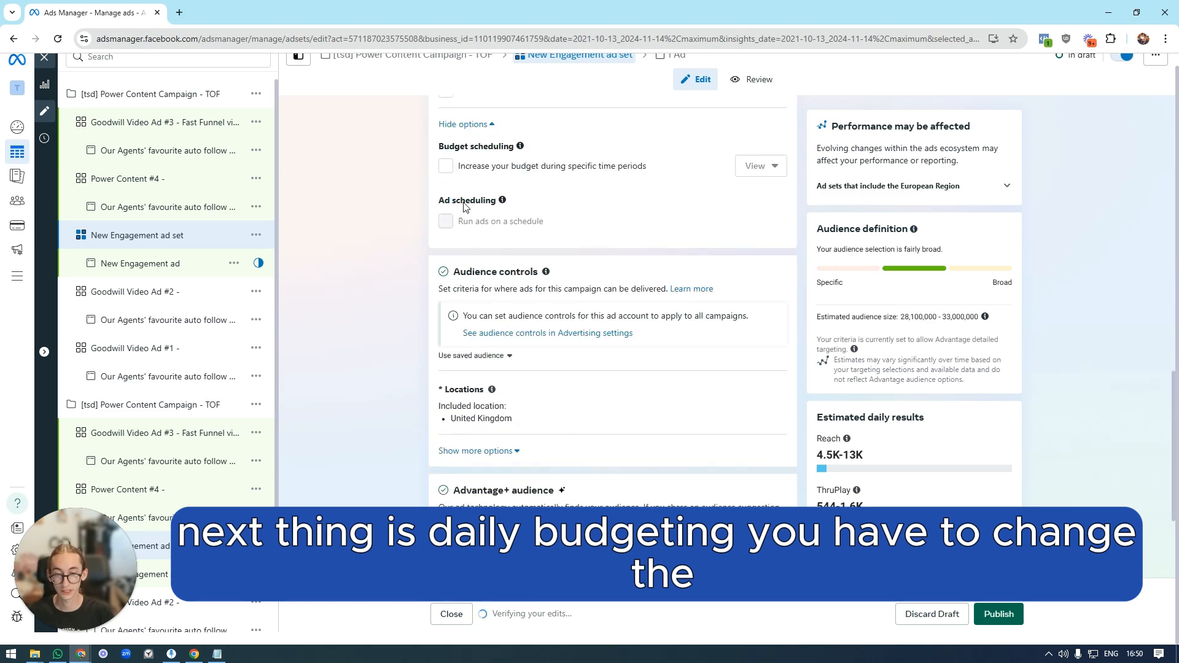
scroll(738, 400, "down", 3)
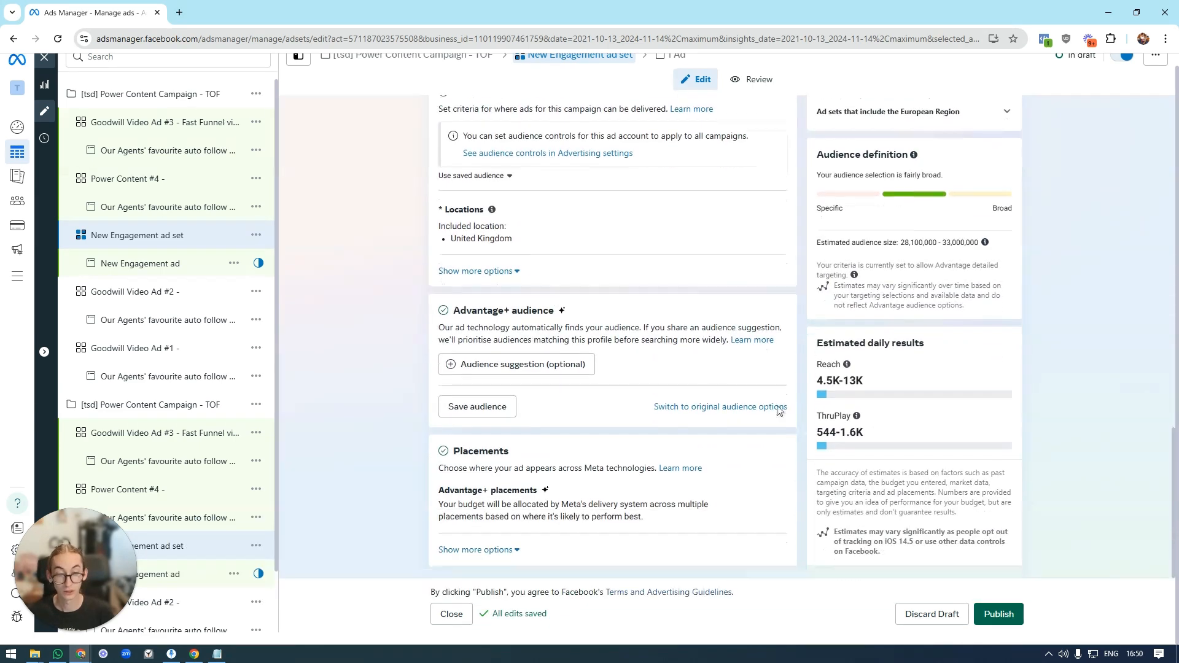
scroll(717, 420, "up", 2)
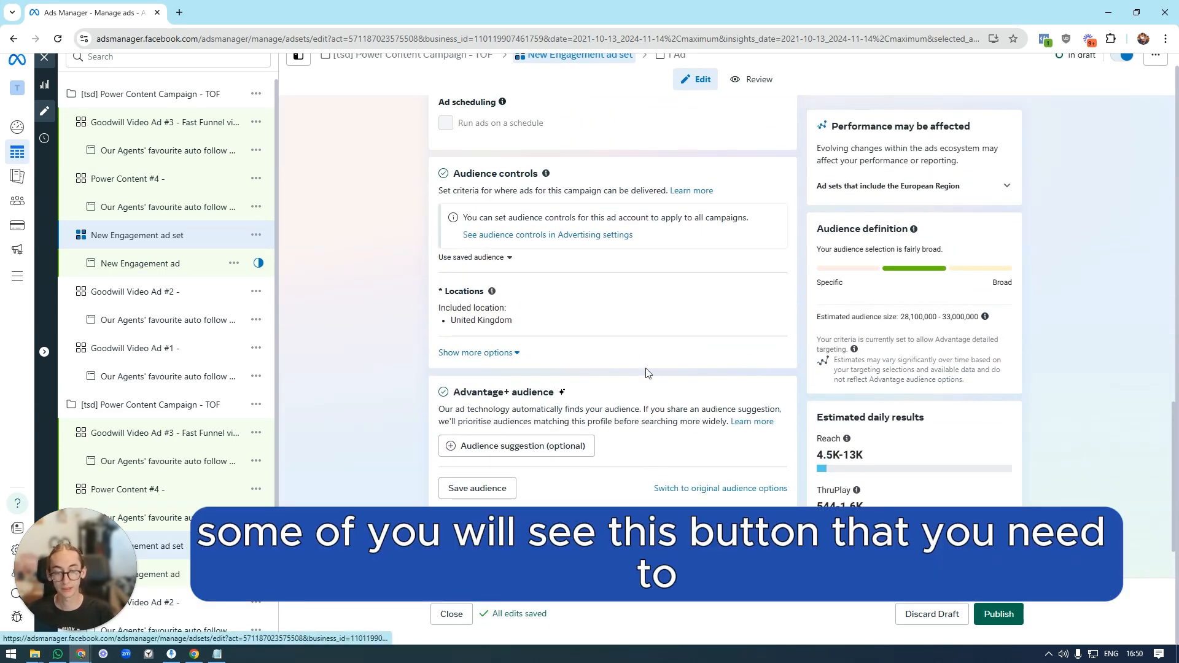
left_click(682, 488)
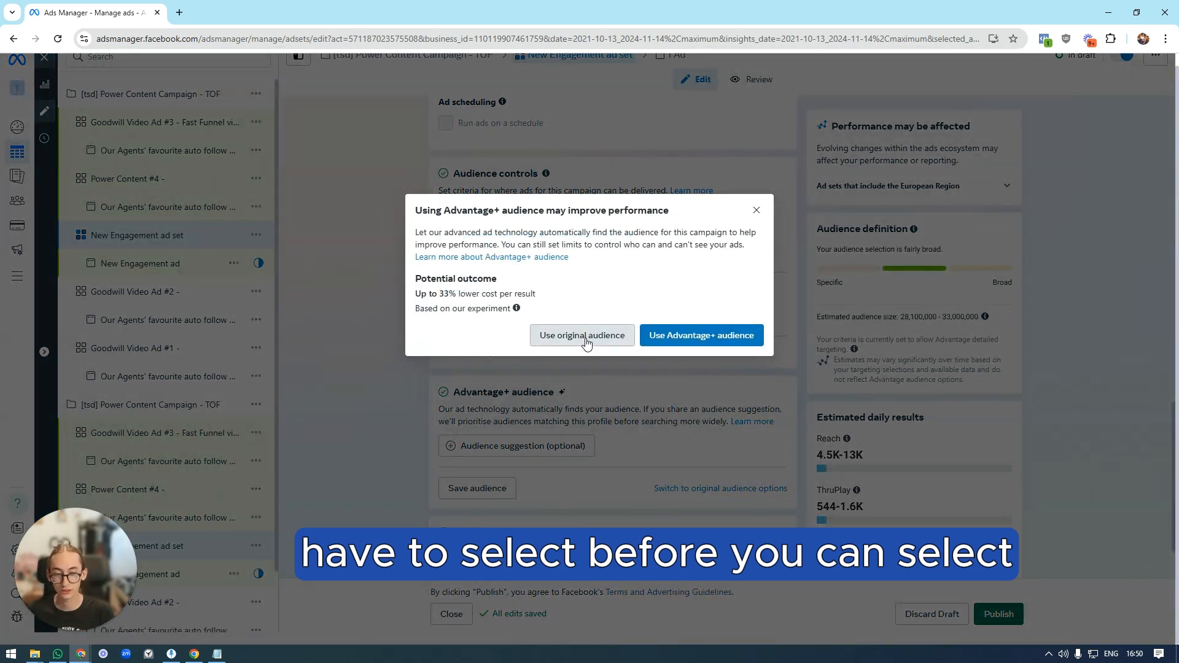
left_click(584, 336)
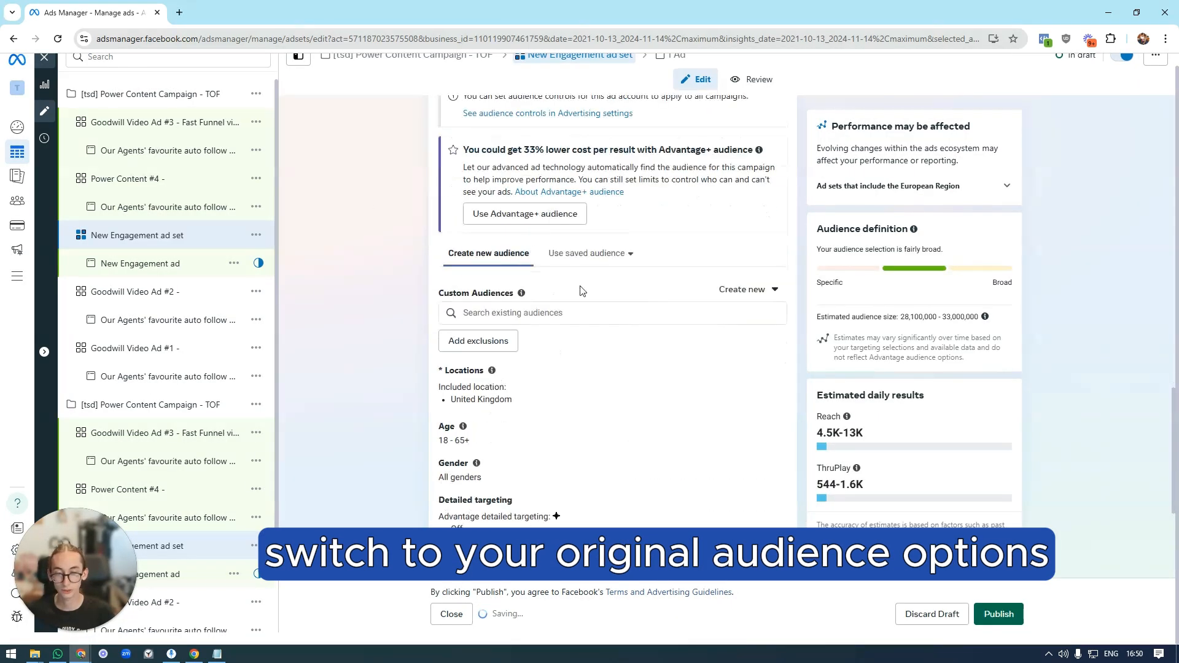
Change the new ad set's placements from Advantage+ placements to manual placements
scroll(507, 278, "down", 3)
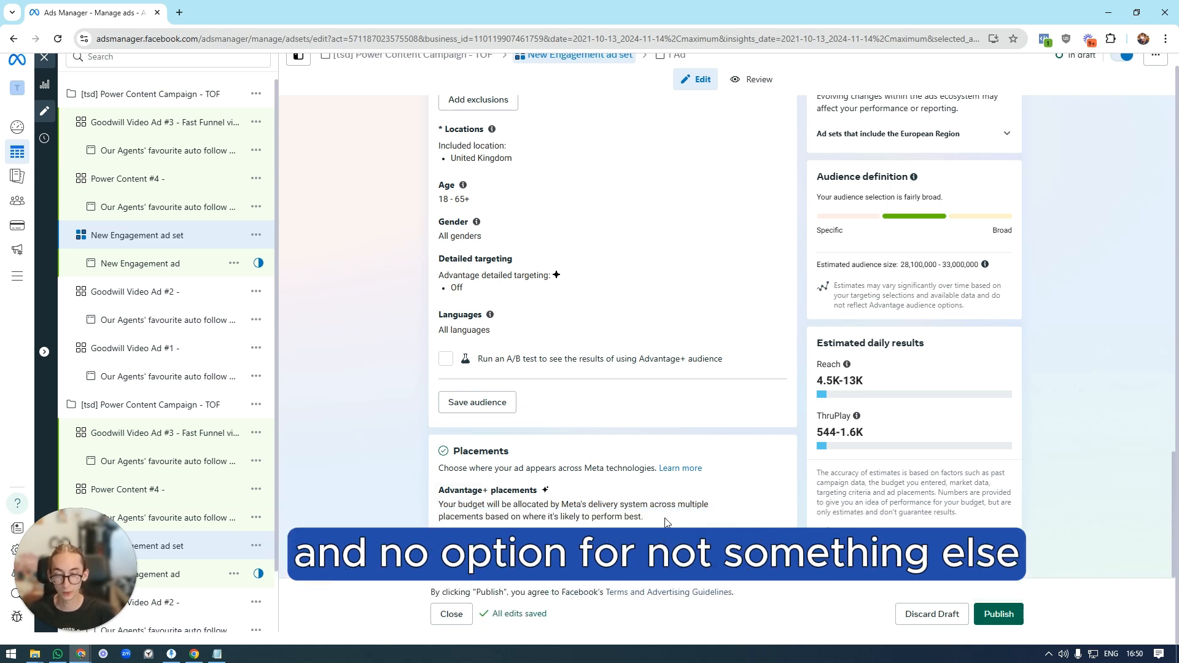
mouse_move(694, 493)
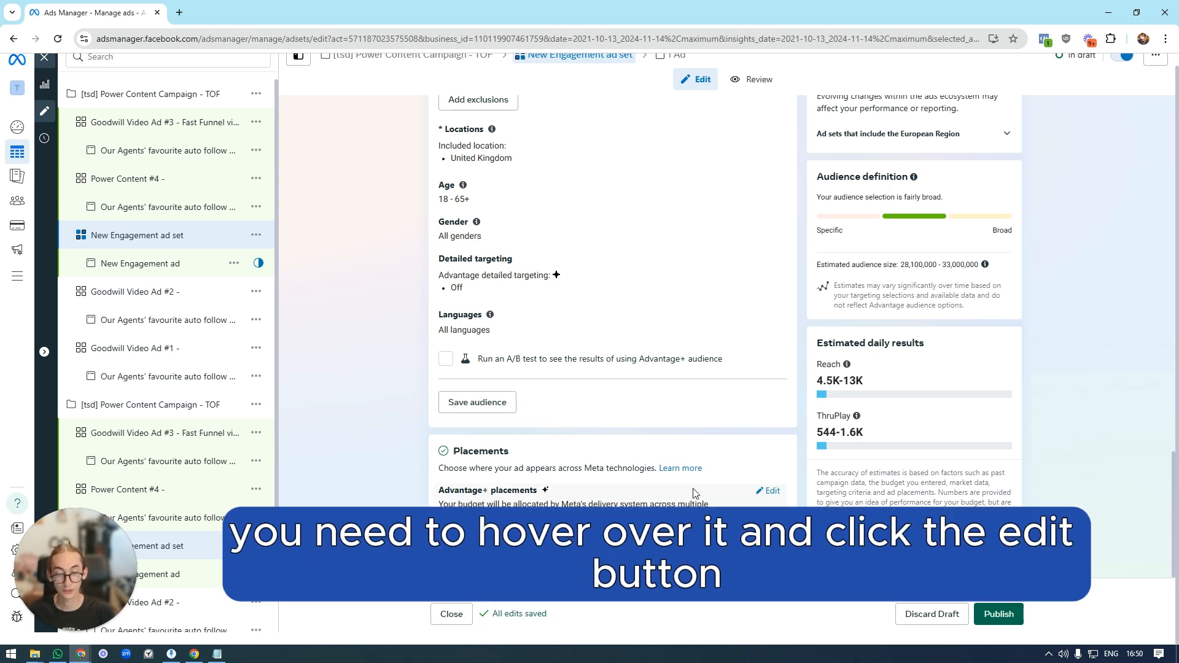
left_click(772, 491)
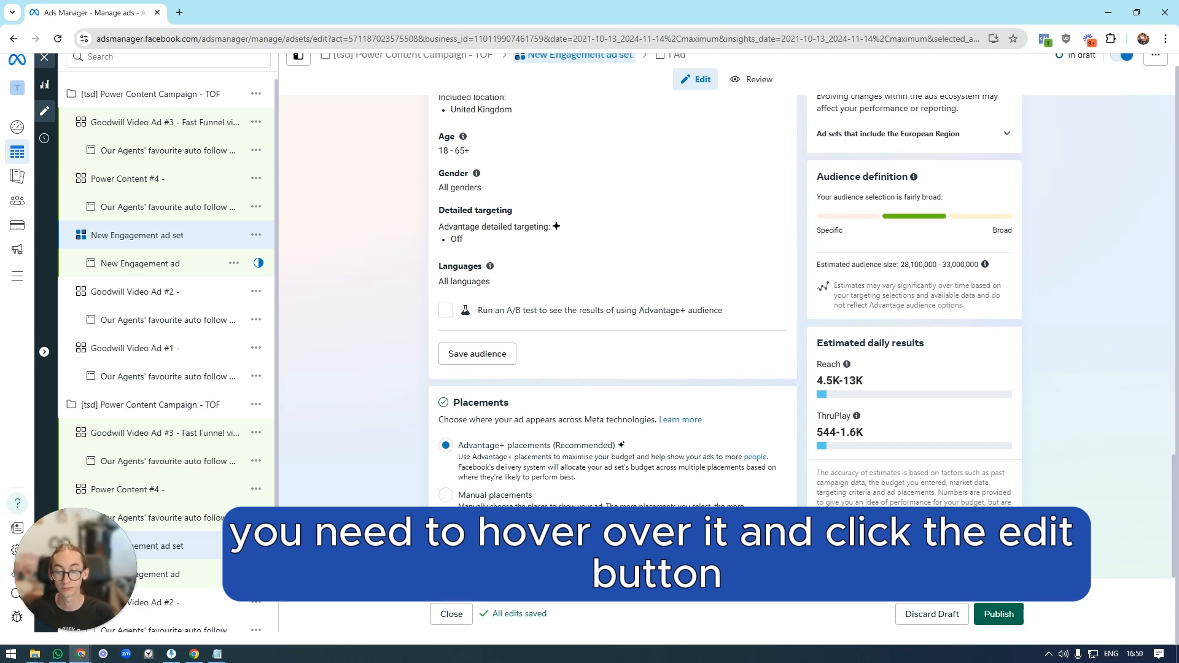
left_click(446, 495)
scroll(556, 369, "down", 5)
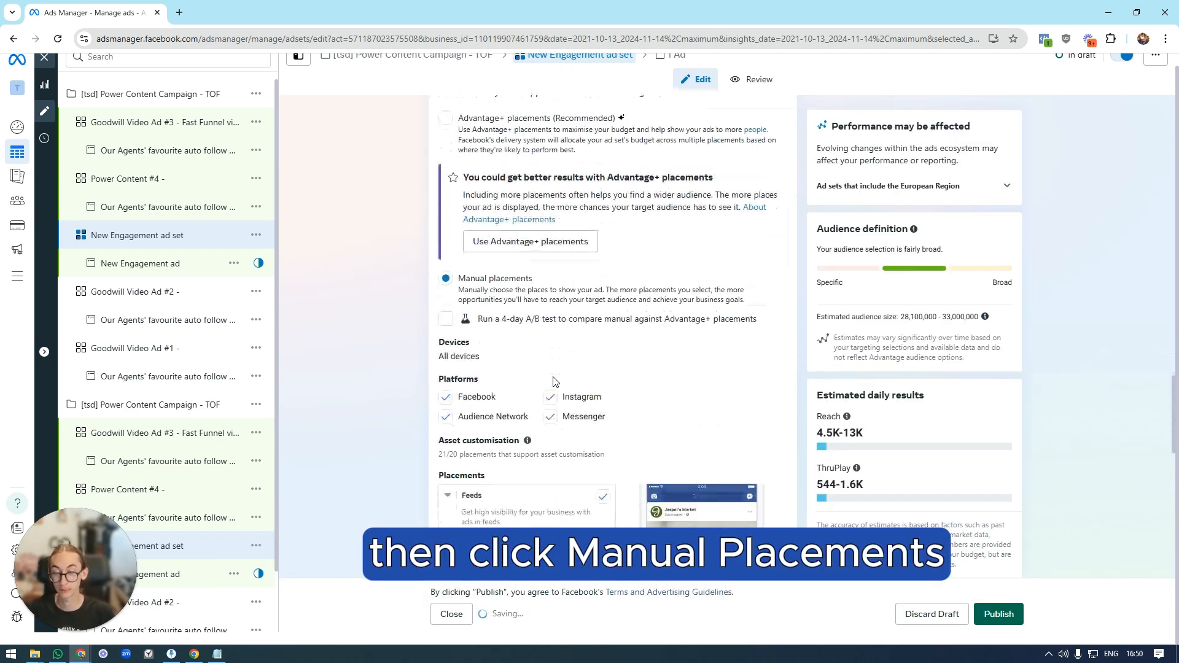
Restrict the new ad set's placements to Facebook Feed and Instagram feed only, deselecting all other platforms and placements
left_click(548, 254)
left_click(445, 253)
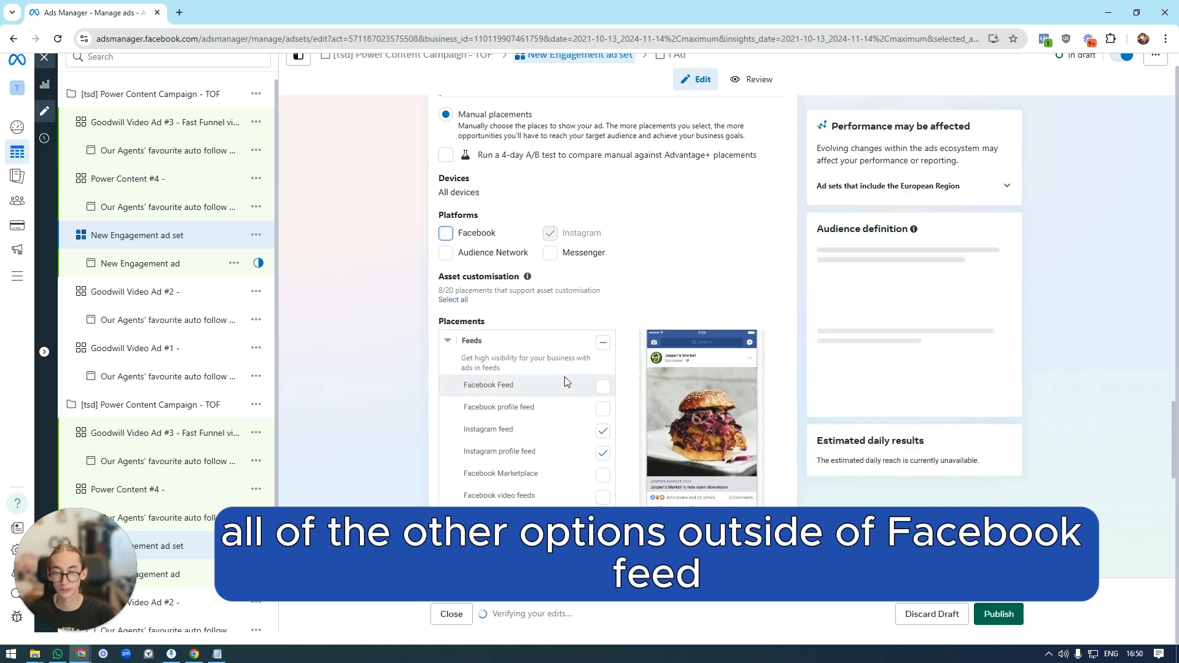
left_click(606, 389)
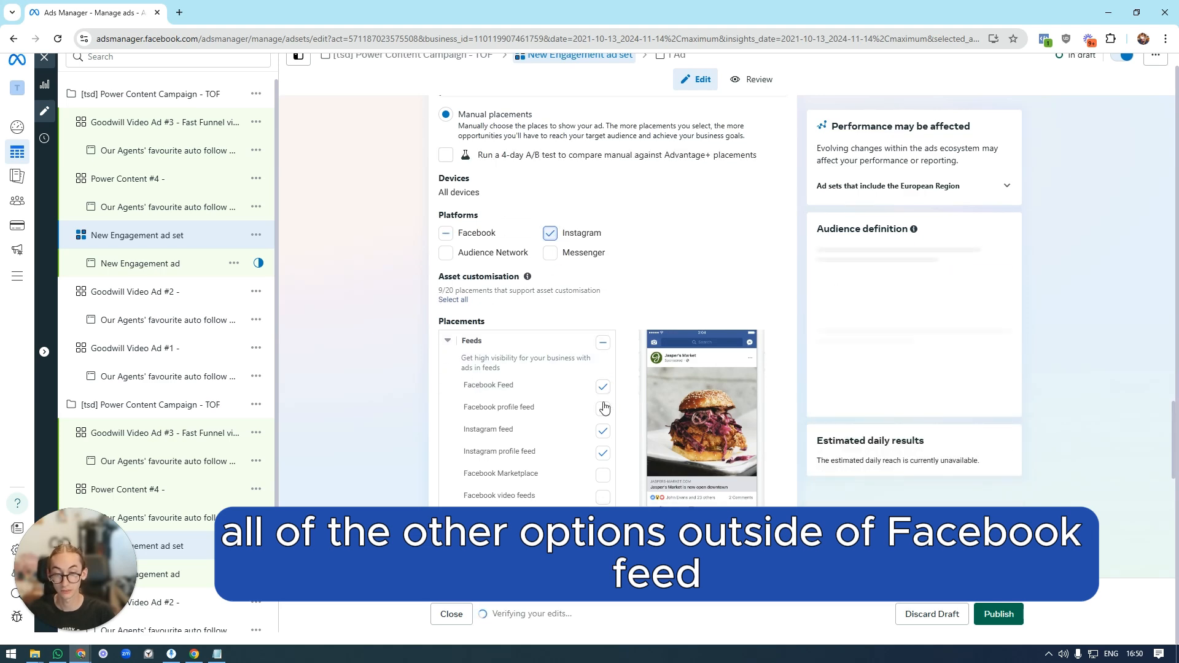
left_click(603, 413)
left_click(603, 391)
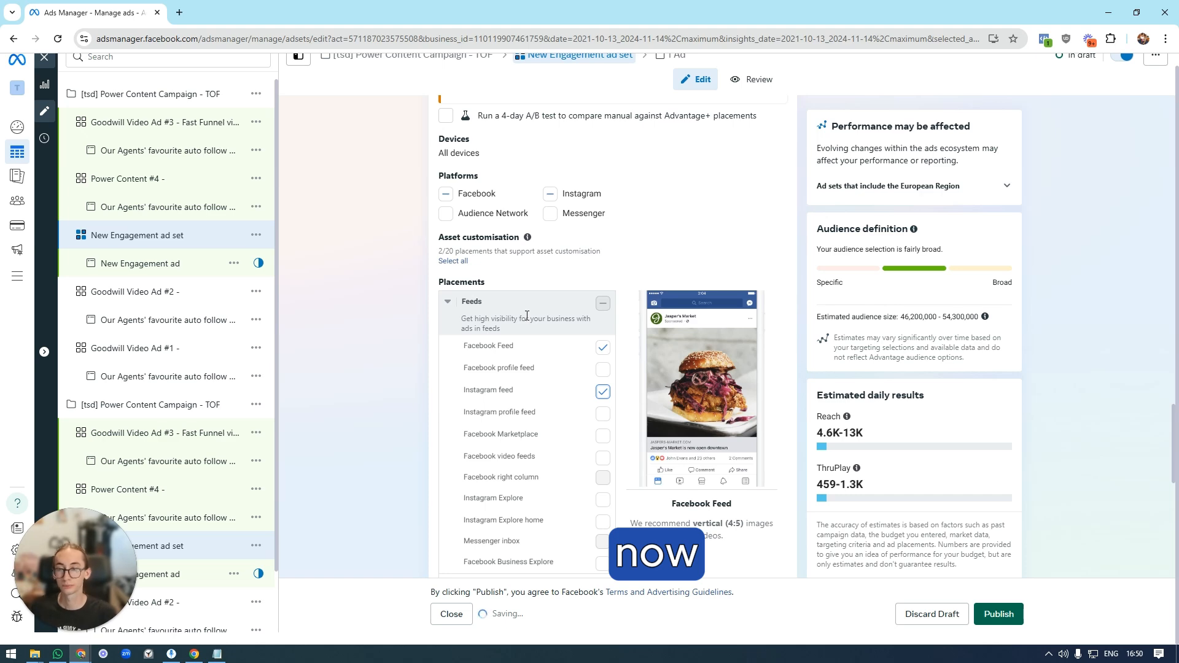
Return to the Power Content #4 ad set and open its ad at the ad setup and creative settings
left_click(134, 182)
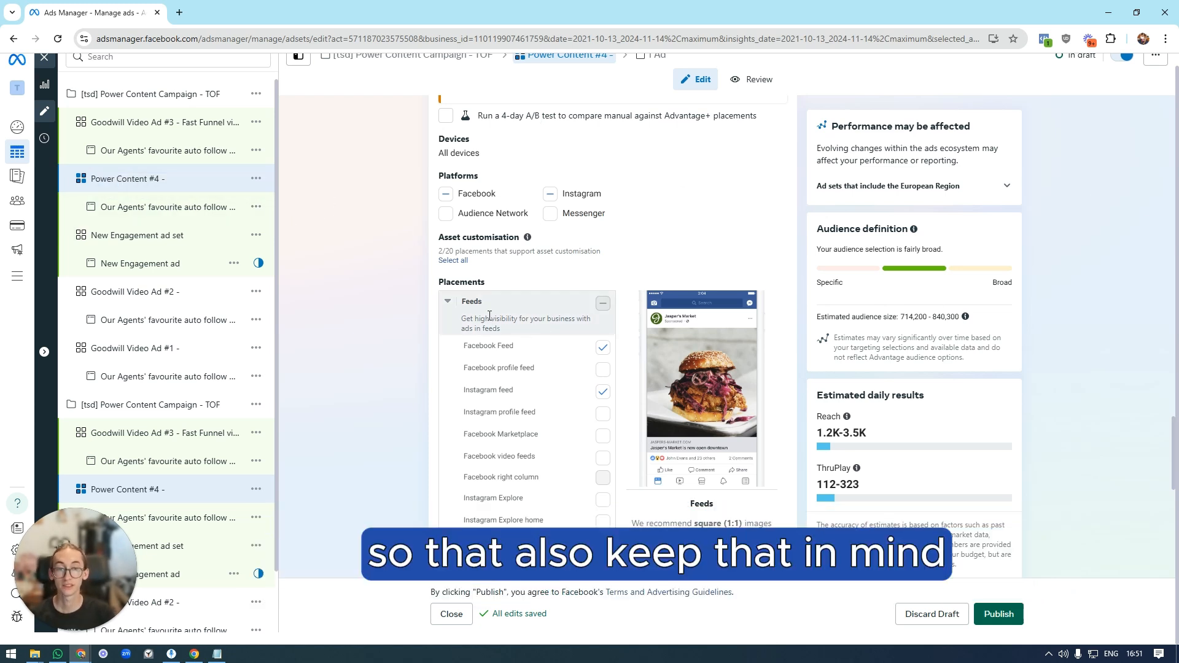
left_click(163, 207)
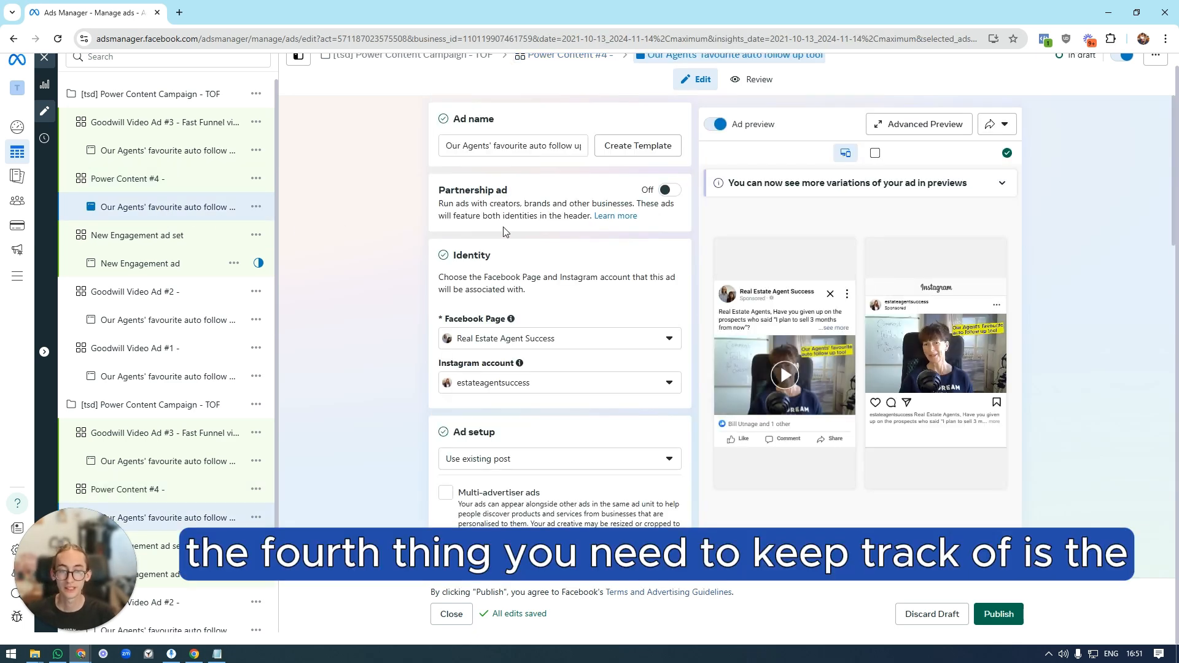
scroll(504, 232, "down", 7)
scroll(501, 341, "up", 5)
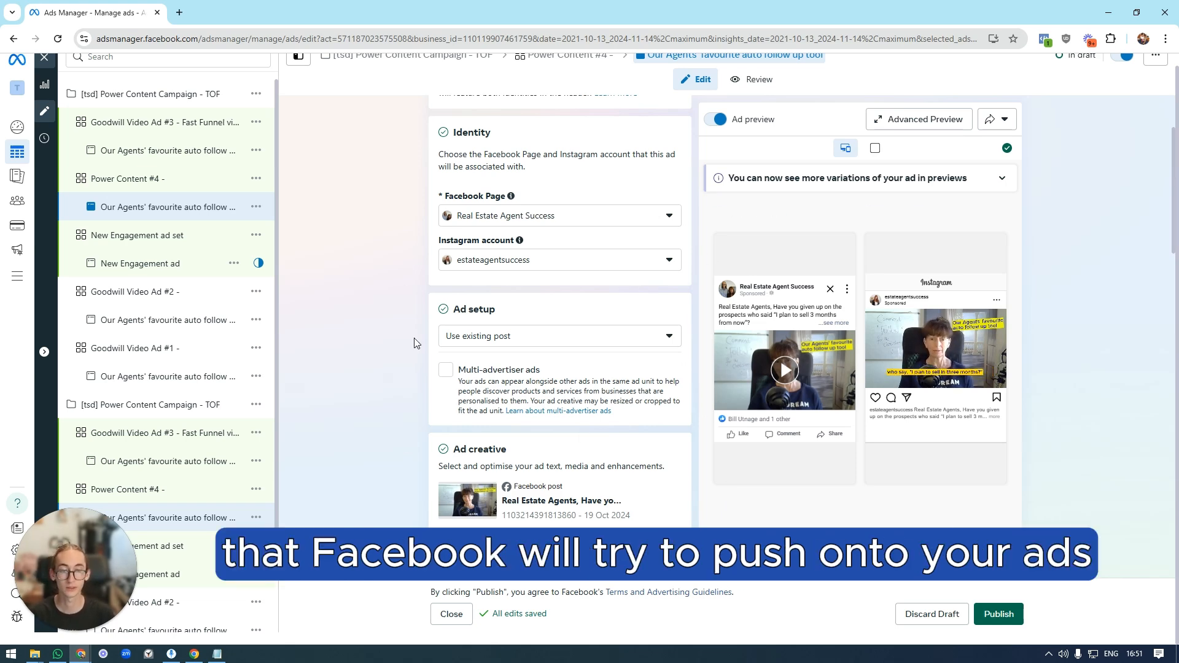
scroll(589, 324, "down", 5)
scroll(515, 342, "up", 4)
Replace the ad's existing post with the 9 Nov 2024 Facebook video post beginning "Are you struggling to get enough clients"
left_click(503, 463)
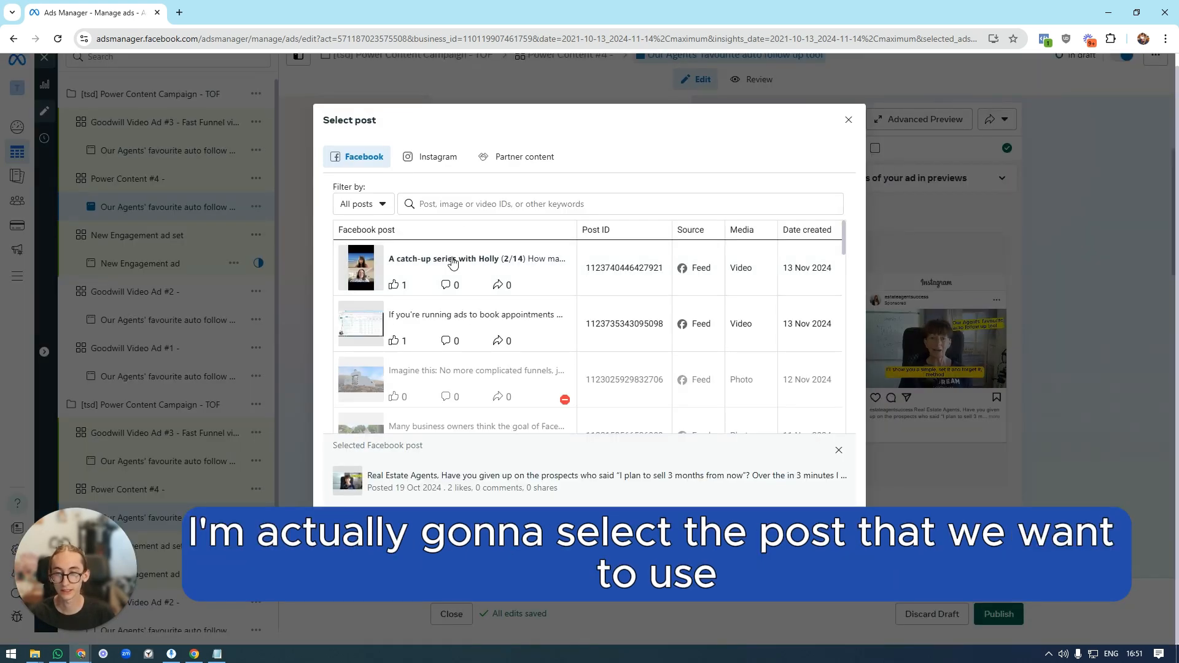
left_click(448, 321)
scroll(555, 372, "down", 1)
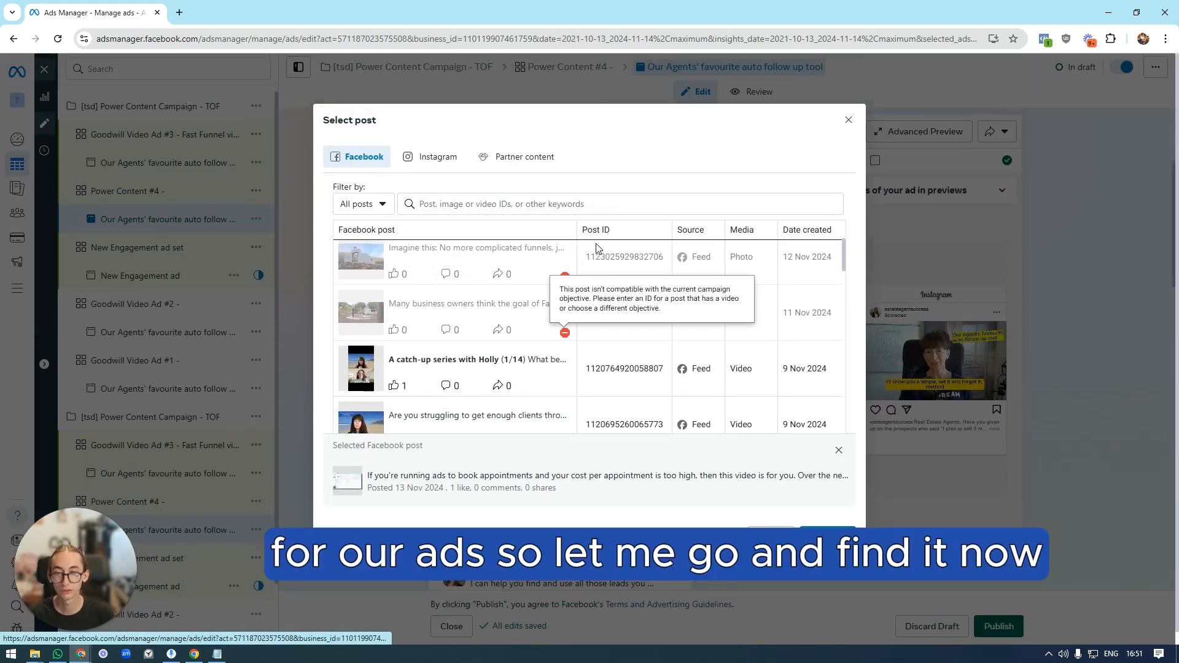
scroll(553, 337, "up", 2)
scroll(522, 344, "down", 3)
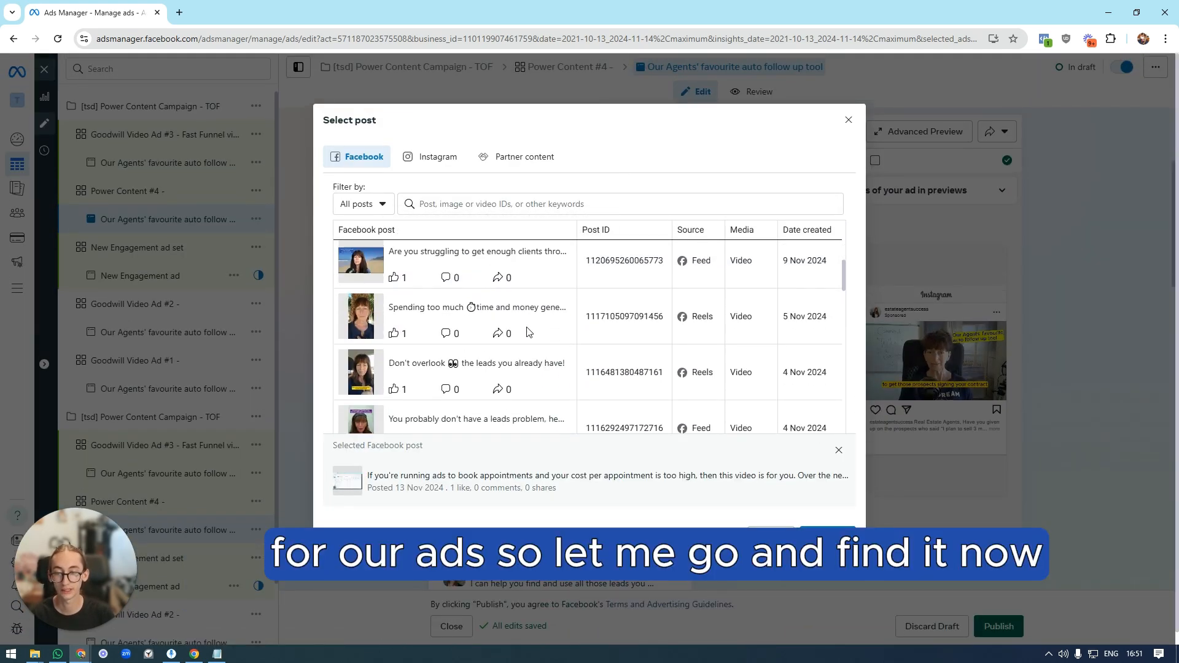
scroll(470, 352, "up", 1)
left_click(483, 372)
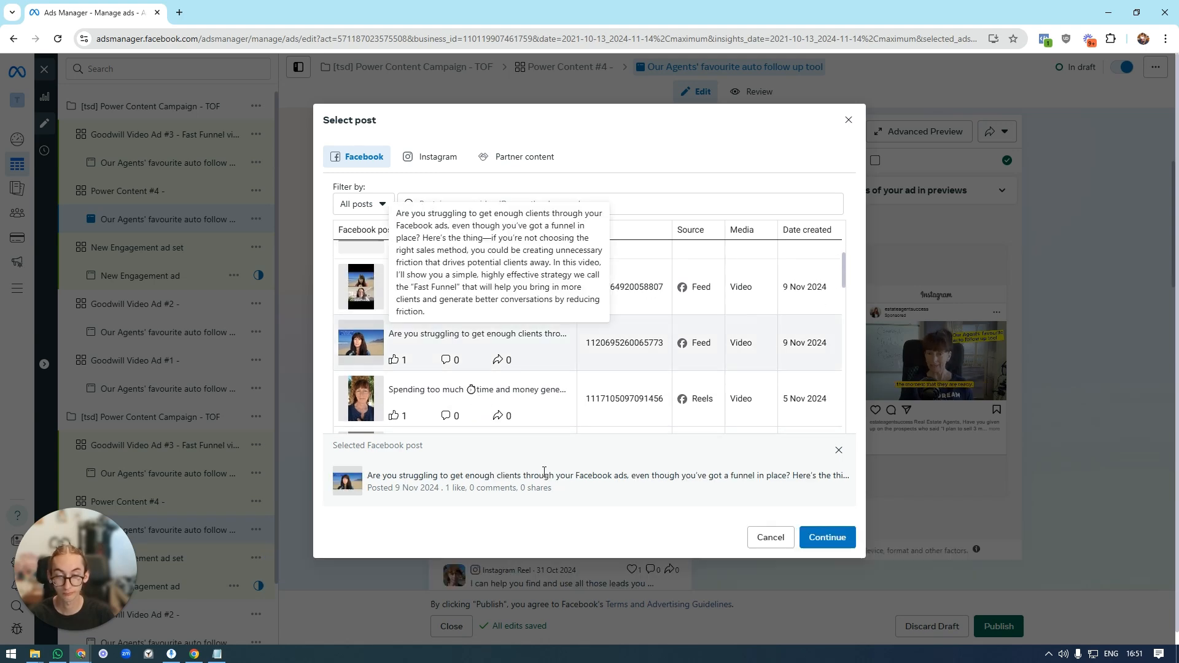
left_click(807, 542)
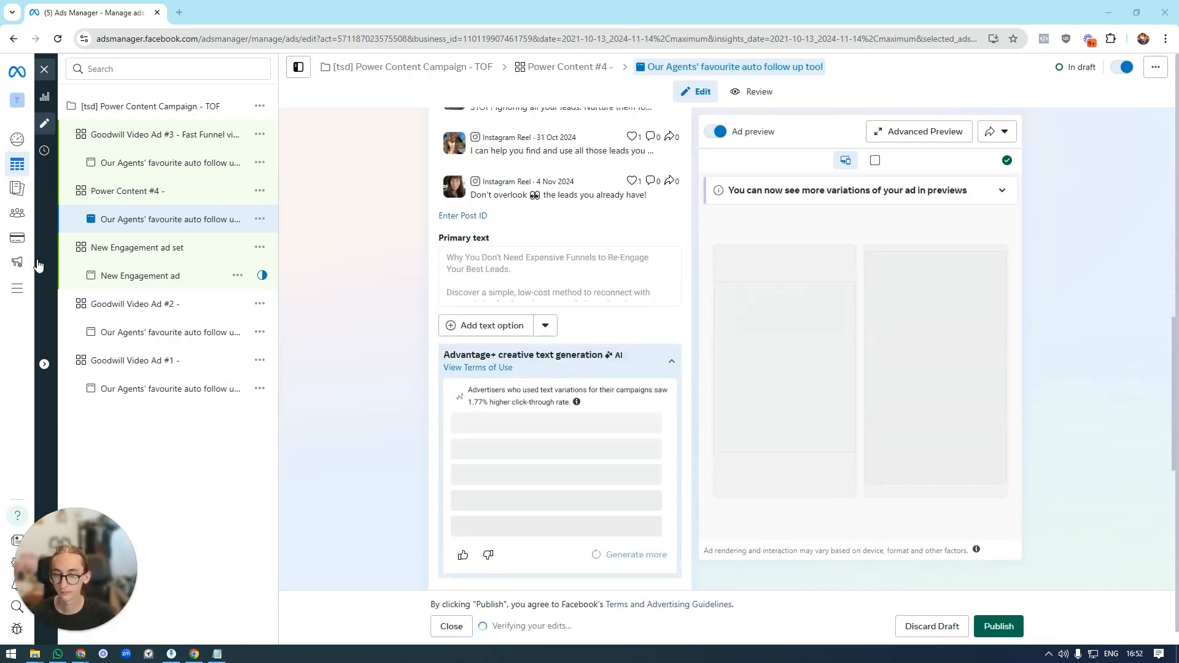
Collapse the text generation suggestions, and enable the ad's multi-advertiser option before disabling it again
left_click(653, 344)
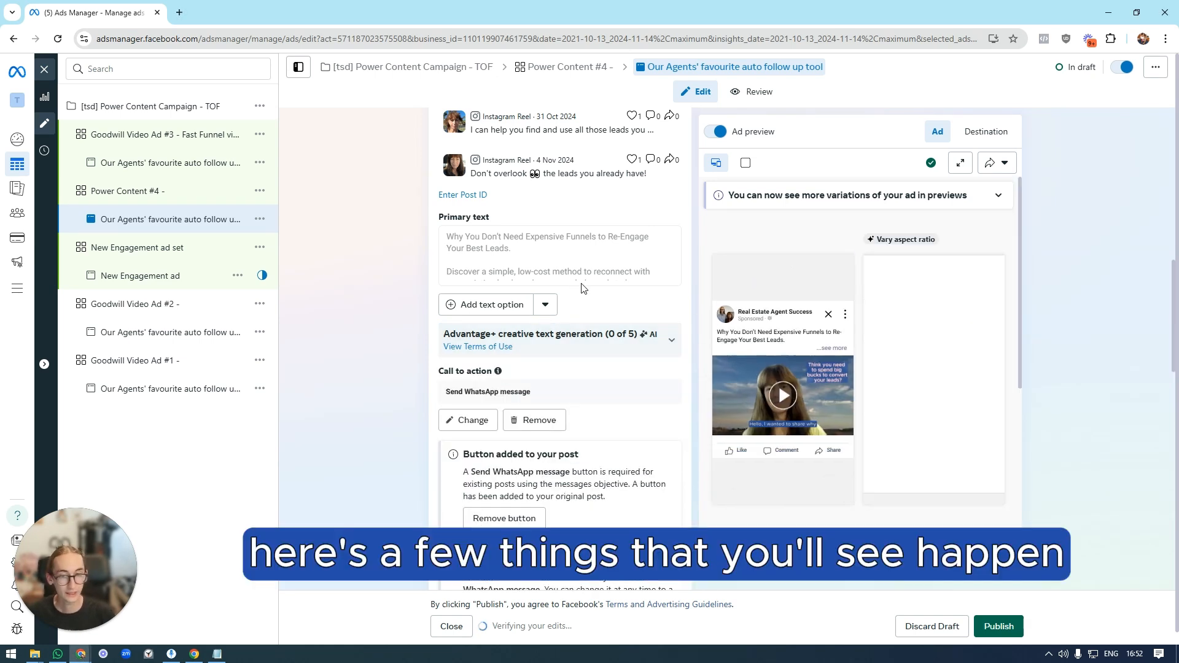
scroll(582, 290, "up", 6)
scroll(556, 302, "down", 6)
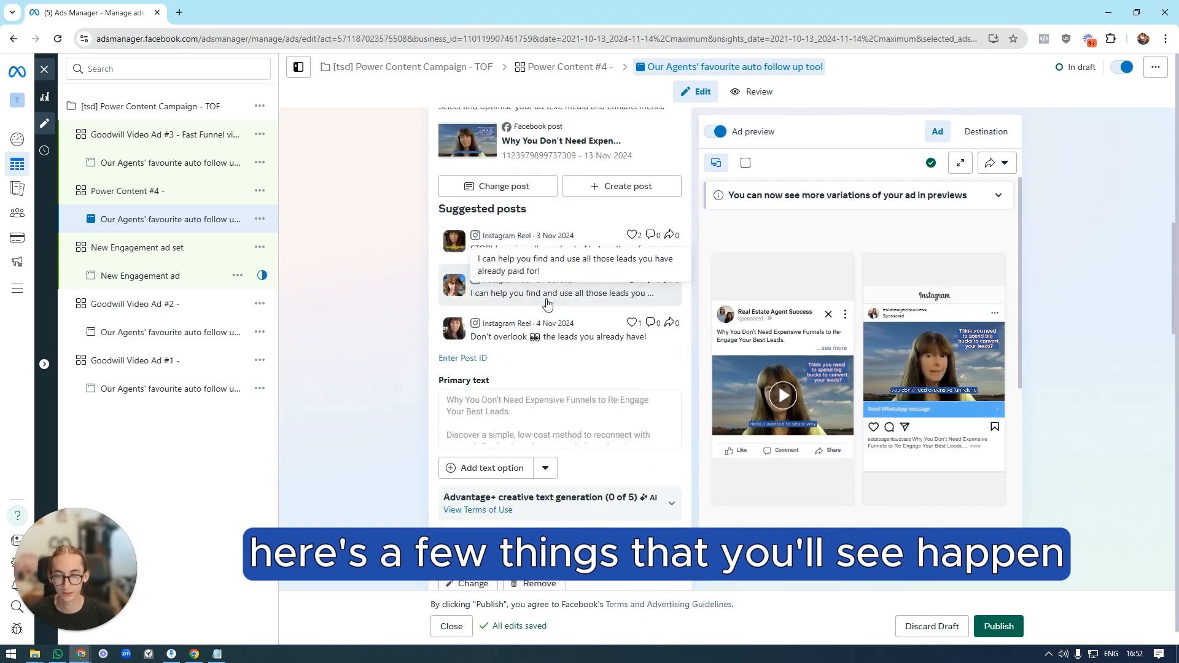
scroll(521, 360, "up", 7)
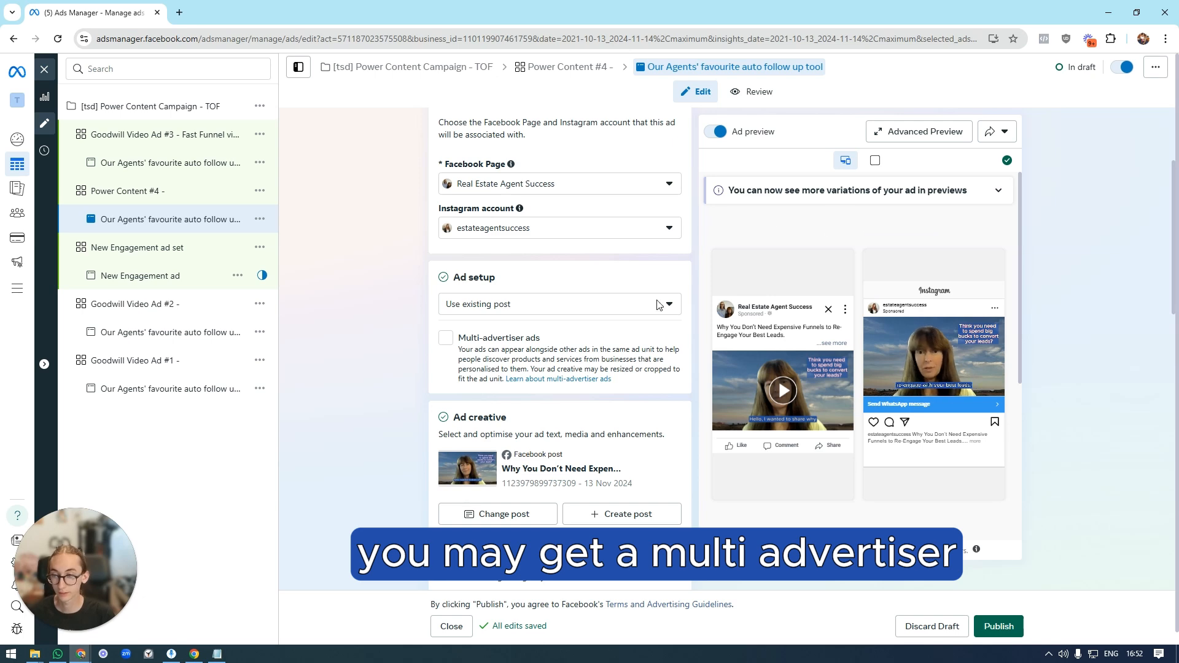
left_click(446, 339)
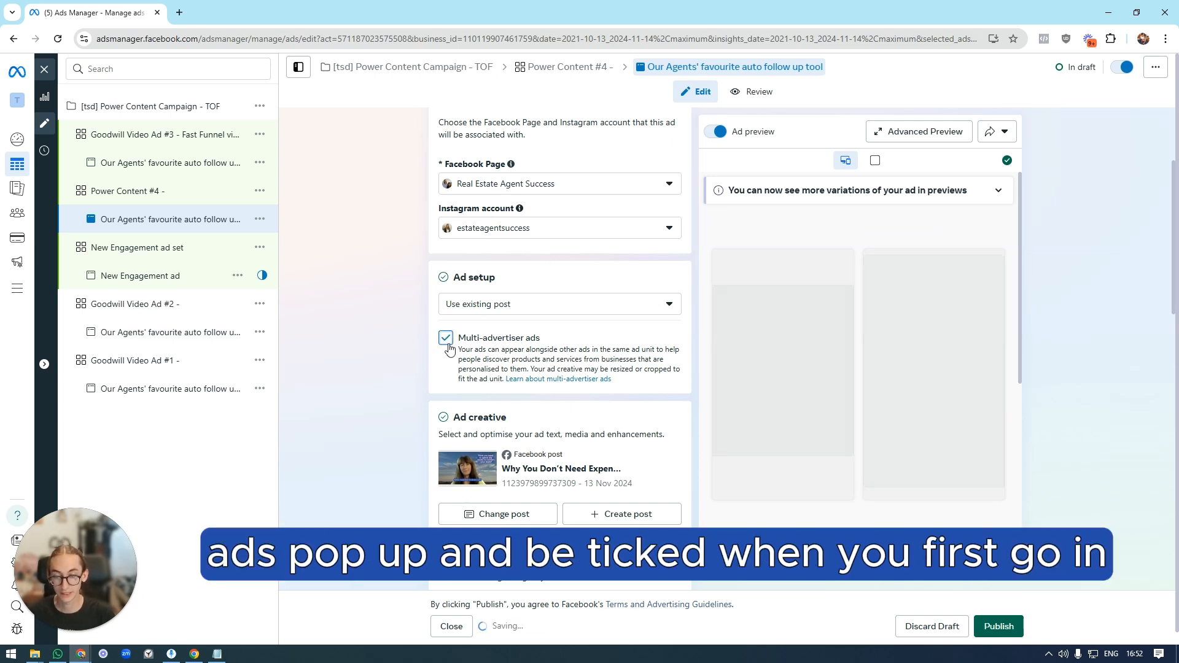
left_click(447, 344)
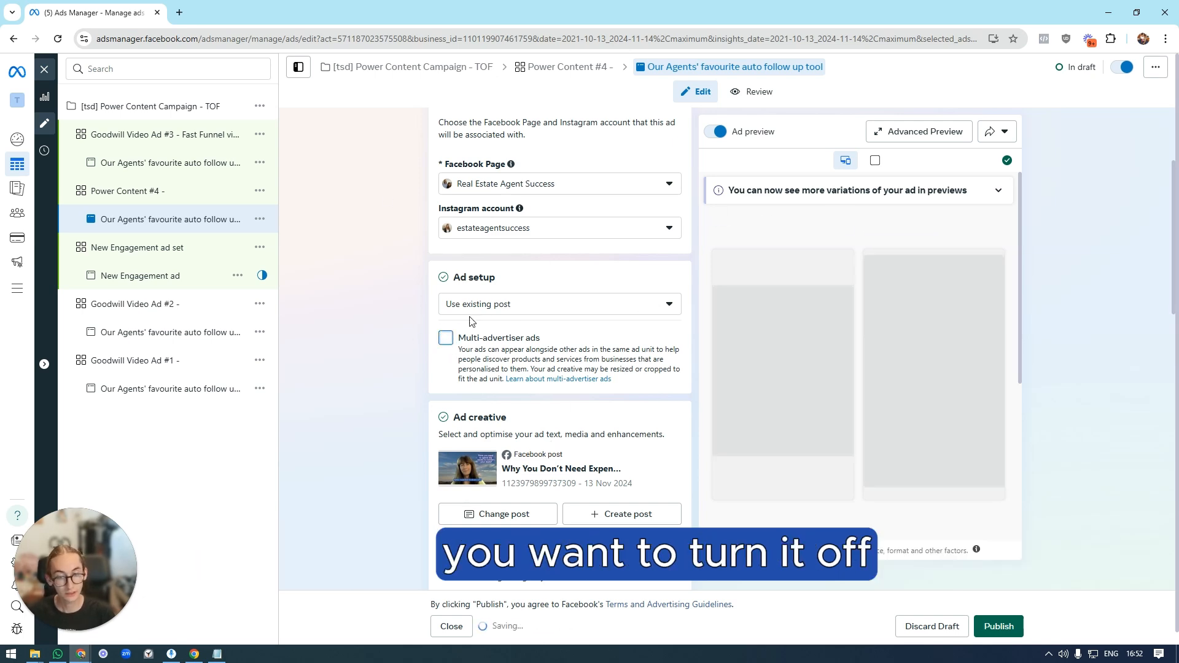
Examine the available ad setup sources for the ad, keeping it on Use existing post
scroll(481, 279, "down", 3)
scroll(553, 427, "up", 4)
left_click(519, 313)
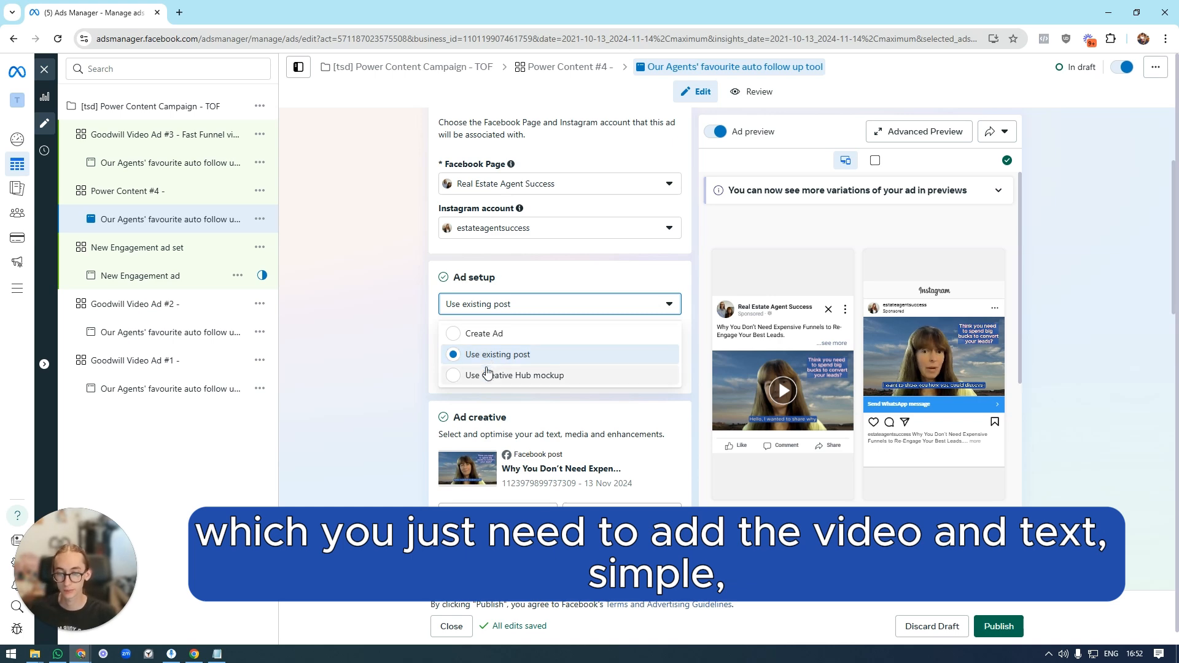
left_click(411, 356)
left_click(498, 302)
left_click(498, 303)
scroll(498, 289, "down", 4)
scroll(496, 270, "down", 5)
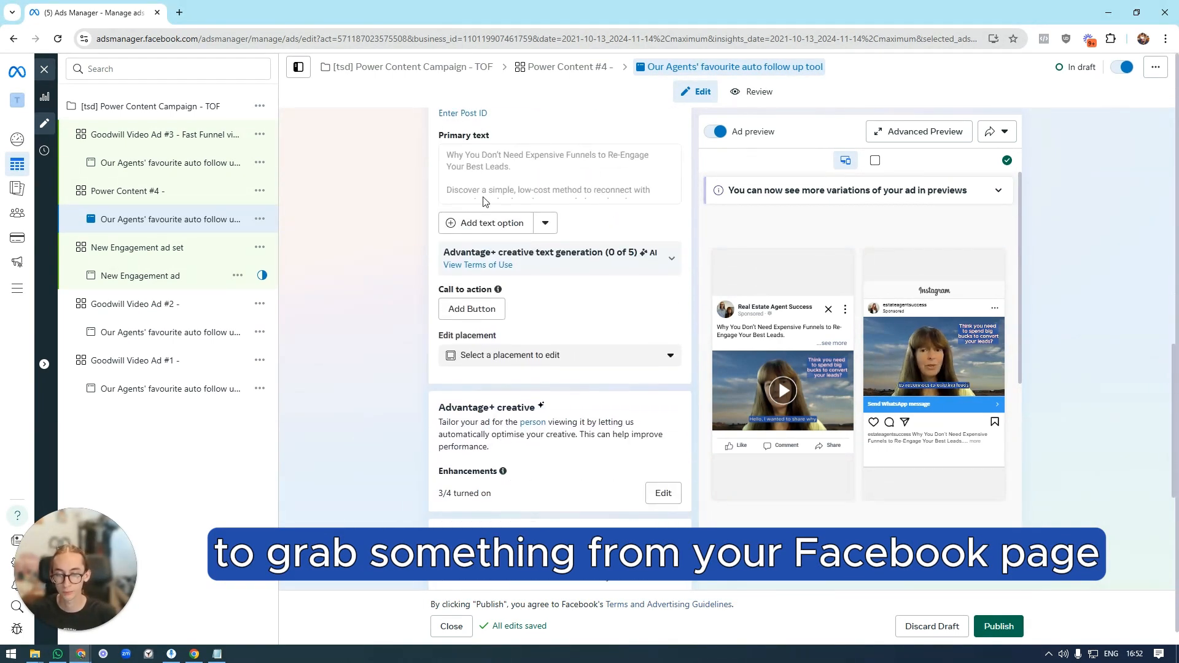
Compare the ad's call-to-action setting with the button shown in its Facebook and Instagram feed previews
scroll(632, 340, "up", 2)
scroll(631, 340, "down", 1)
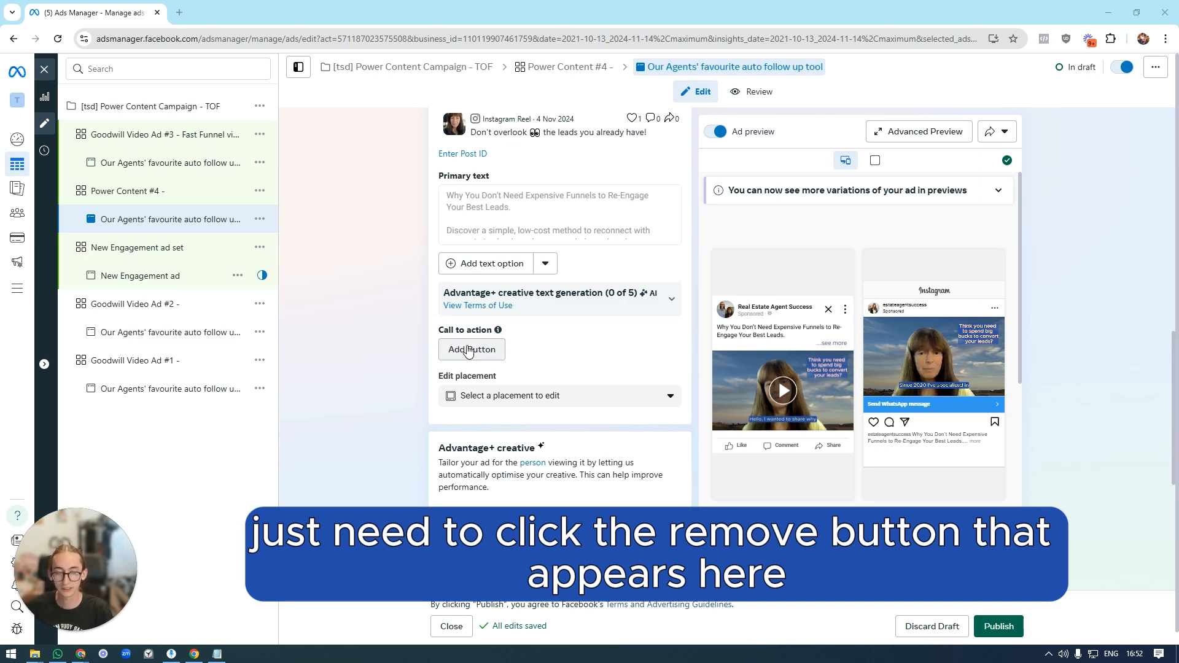
mouse_move(812, 447)
scroll(568, 381, "up", 3)
mouse_move(905, 425)
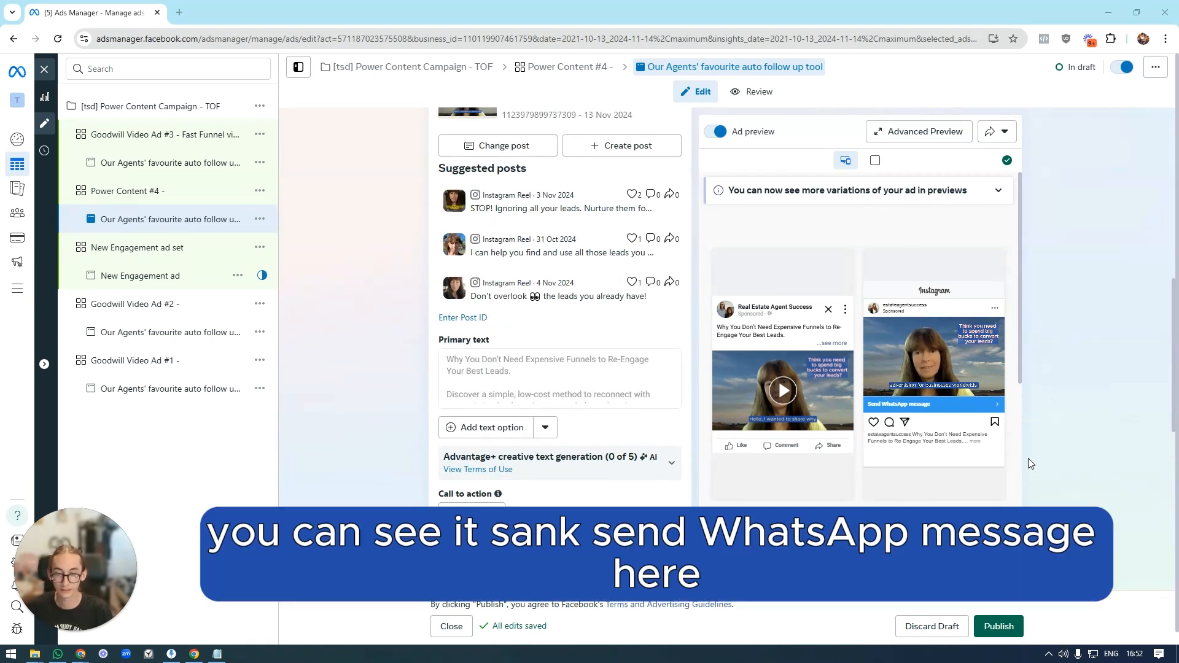
scroll(552, 343, "down", 4)
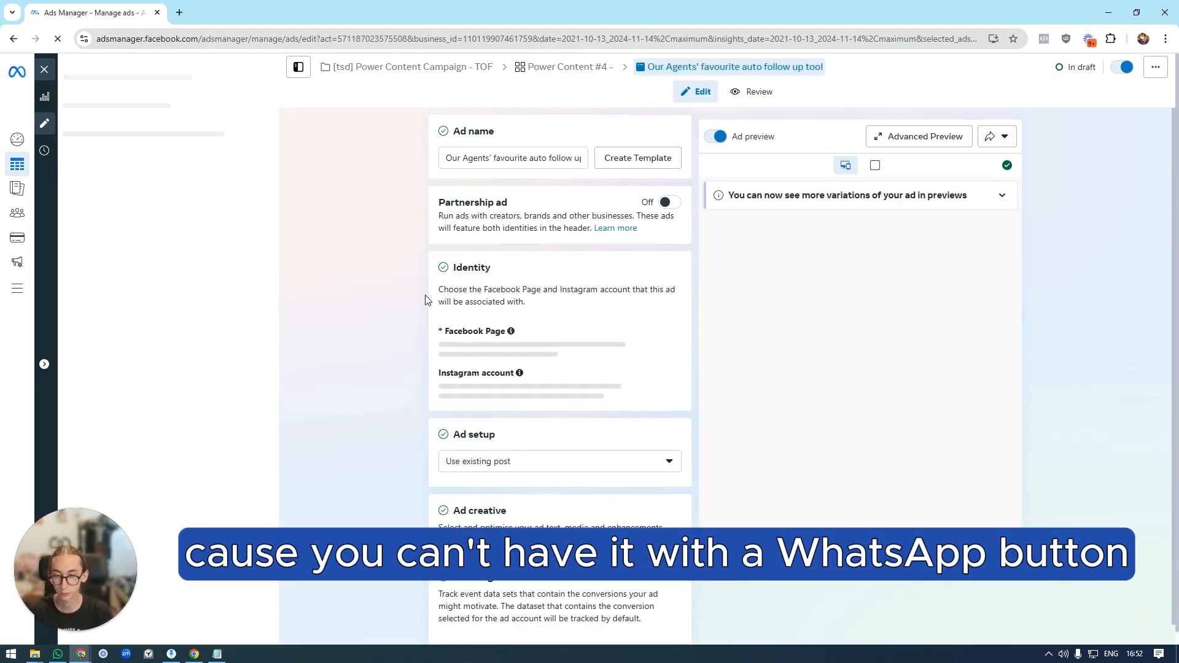
Try to remove the Send WhatsApp message call-to-action button from the reloaded ad's post
scroll(518, 261, "down", 4)
scroll(547, 237, "down", 1)
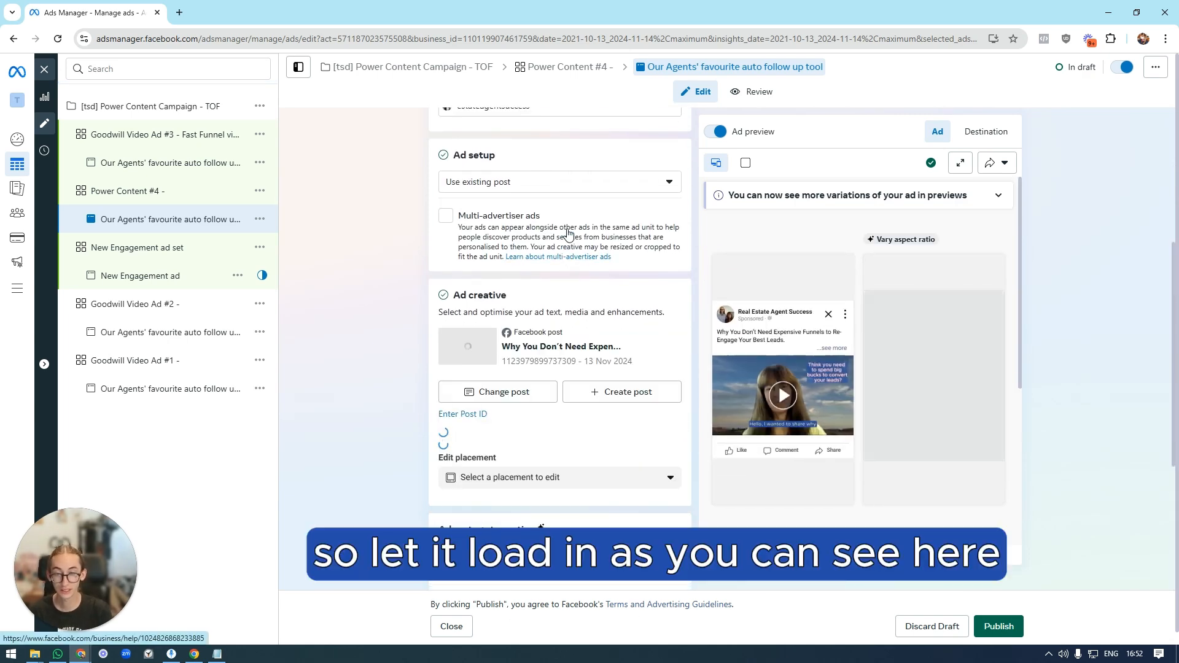
scroll(556, 233, "down", 3)
scroll(546, 351, "down", 2)
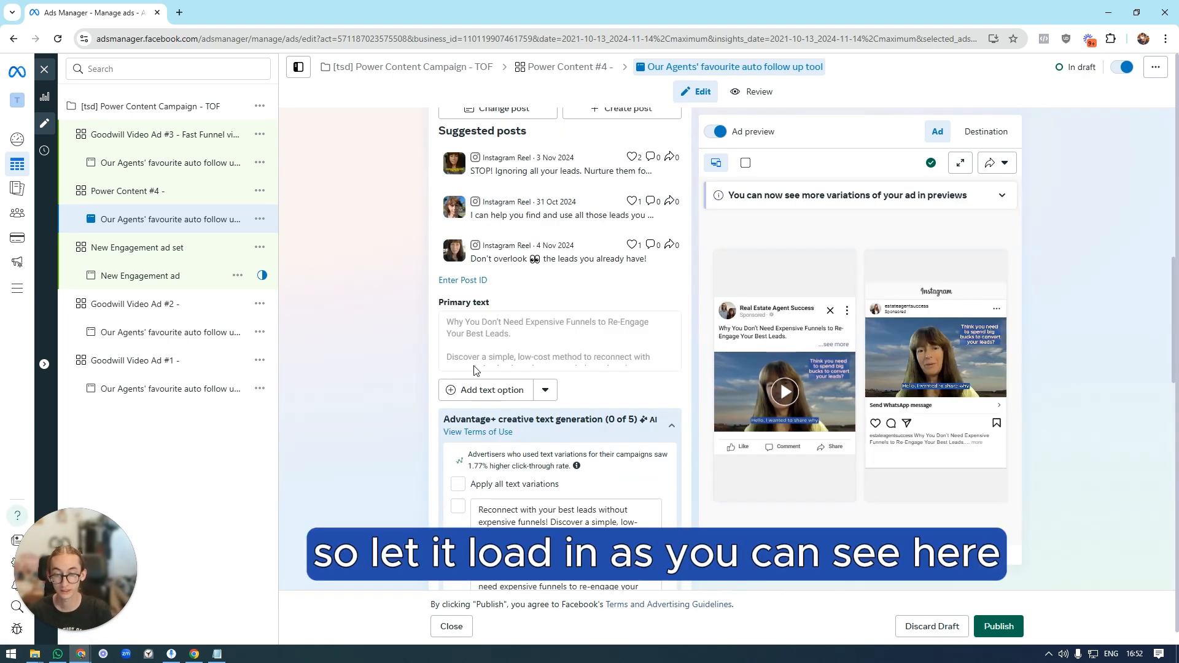
scroll(474, 348, "down", 4)
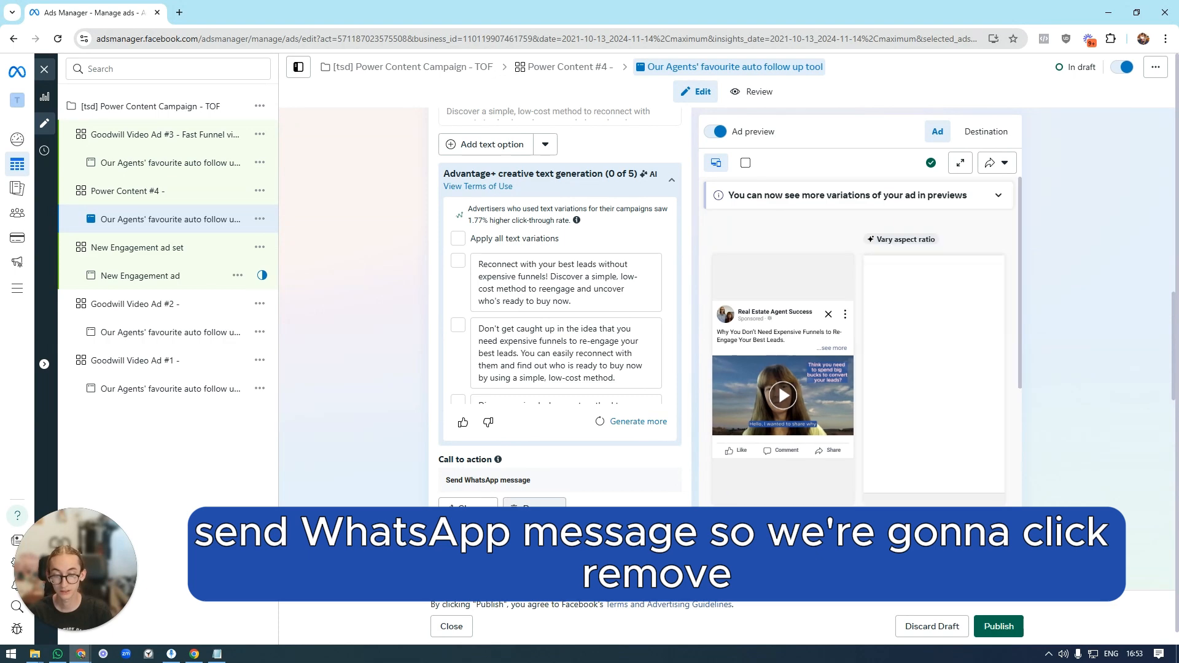
left_click(533, 506)
left_click(749, 284)
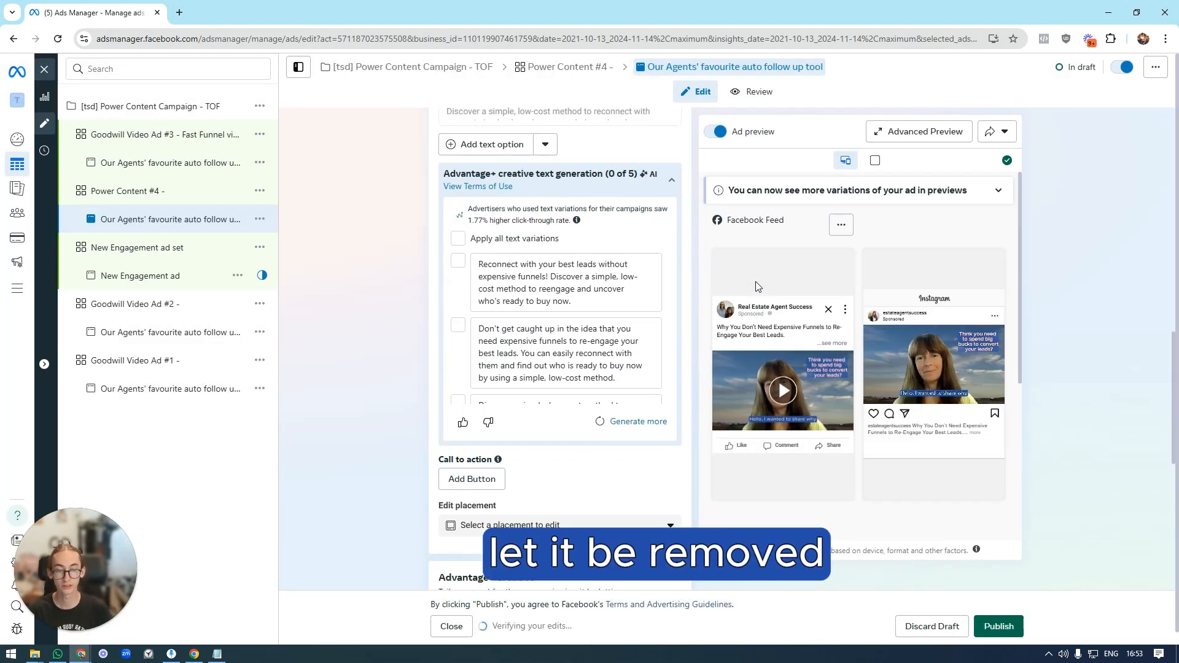
Collapse the text generation suggestions and remove the Send WhatsApp message call to action from the ad again
left_click(576, 193)
scroll(571, 292, "down", 1)
scroll(574, 296, "down", 3)
scroll(566, 240, "up", 2)
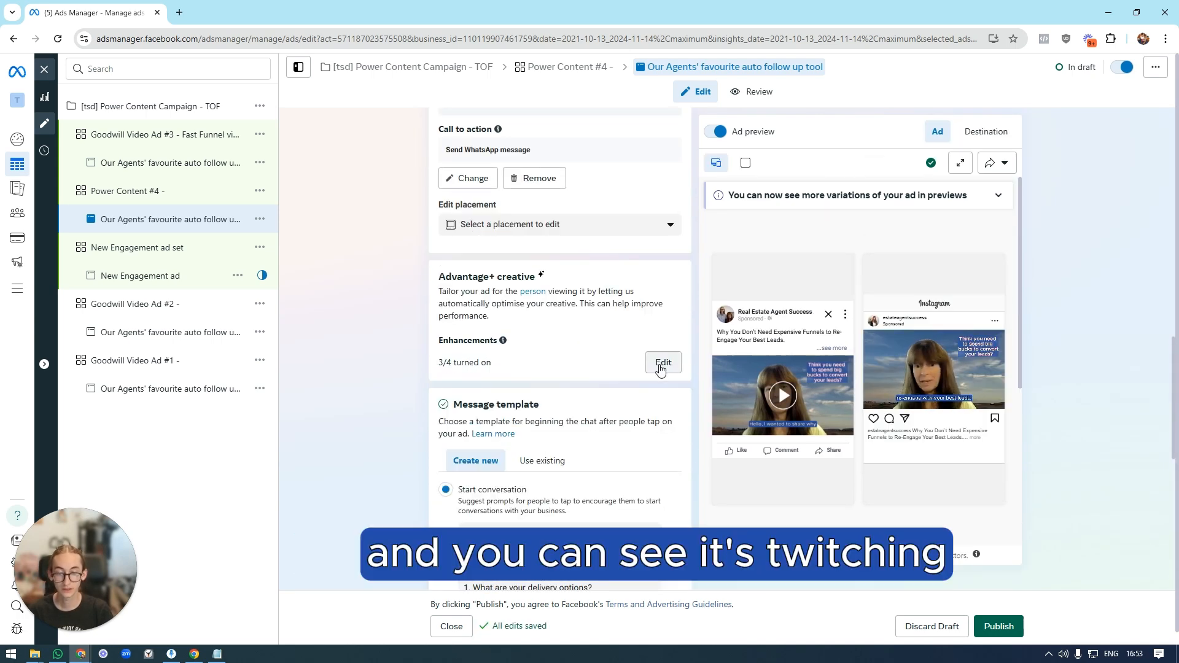
left_click(520, 383)
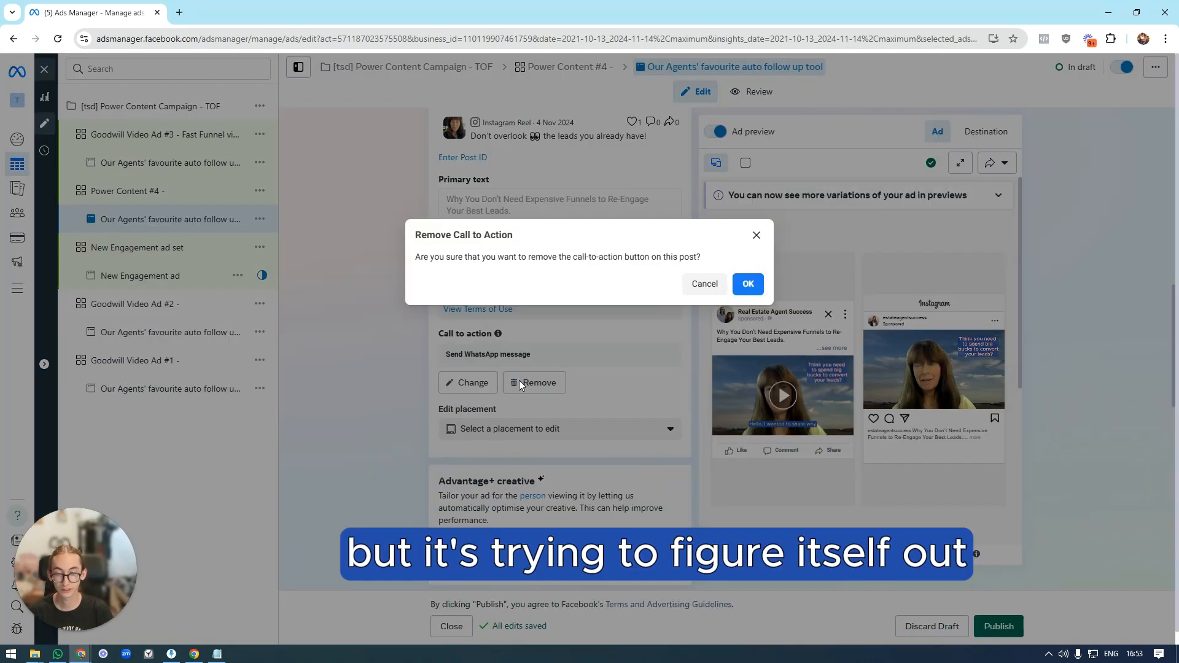
left_click(748, 283)
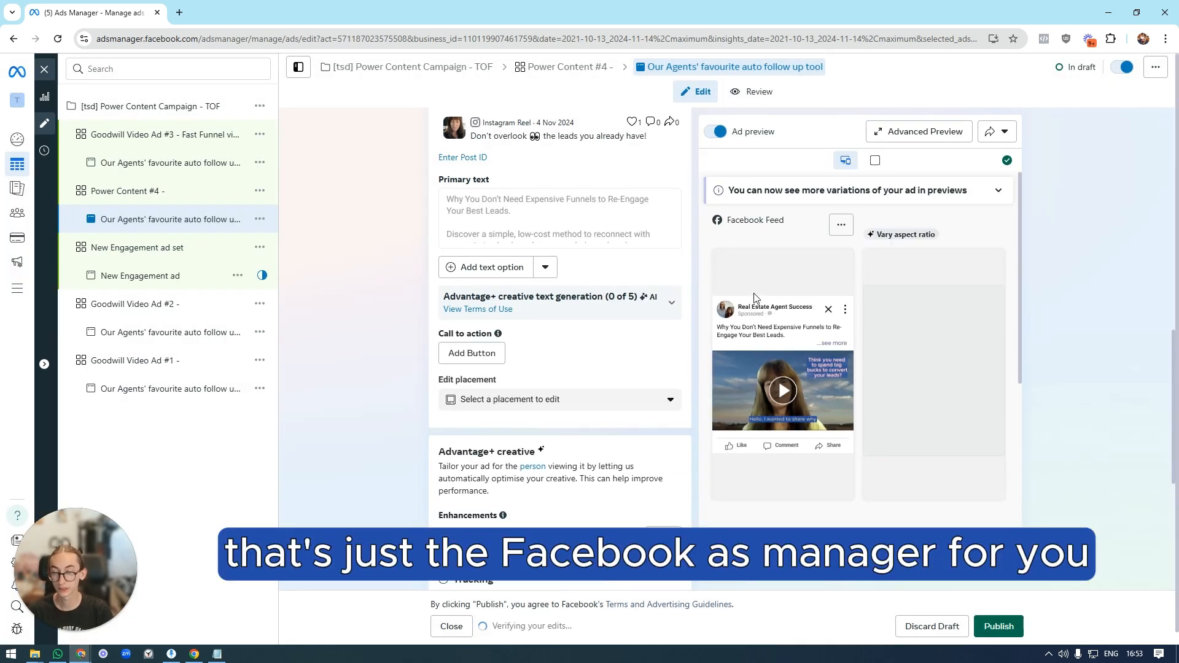
scroll(564, 350, "down", 1)
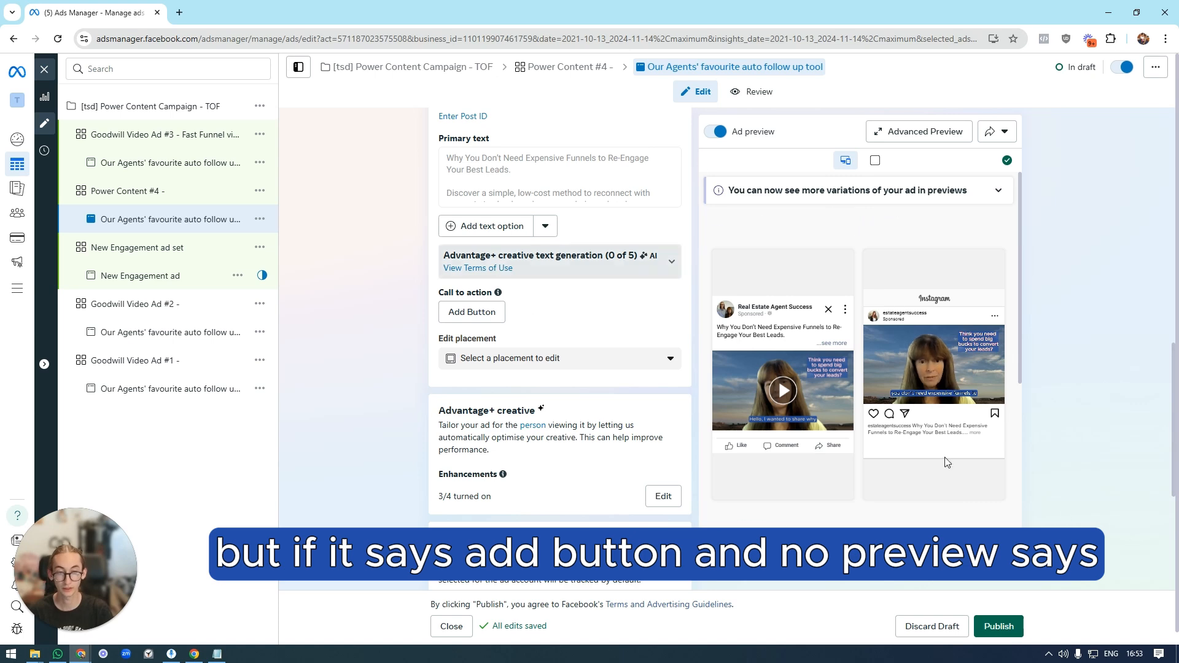
Turn off all Advantage+ creative optimisations for the ad and save the change
scroll(1015, 328, "down", 5)
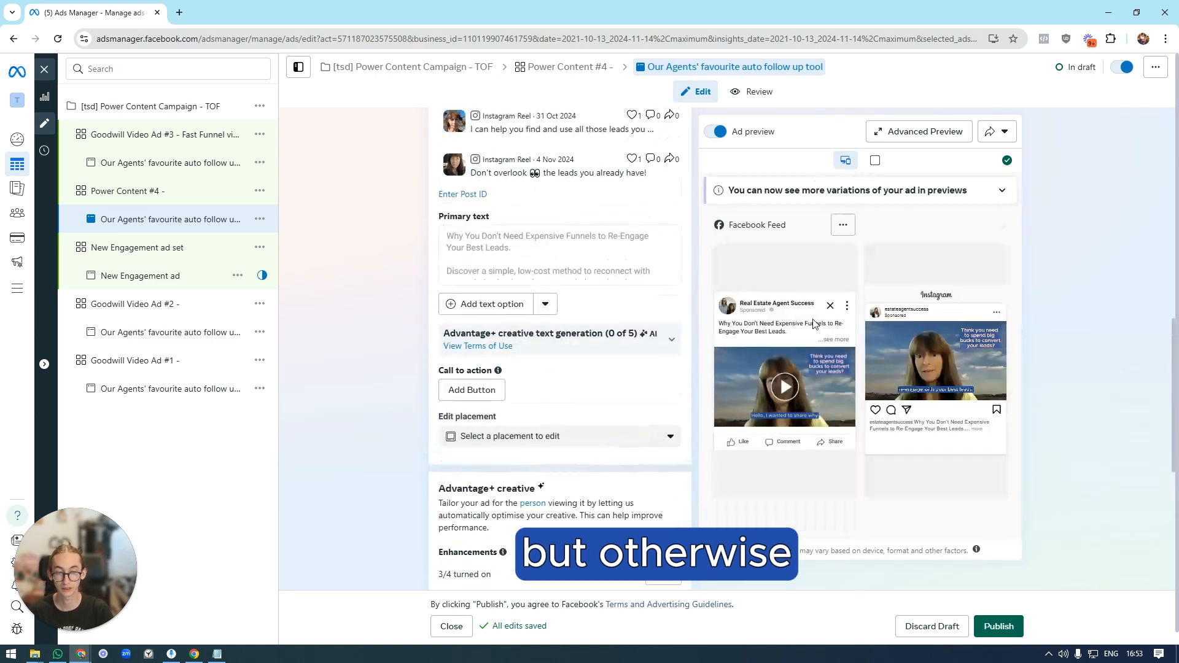
scroll(838, 371, "down", 3)
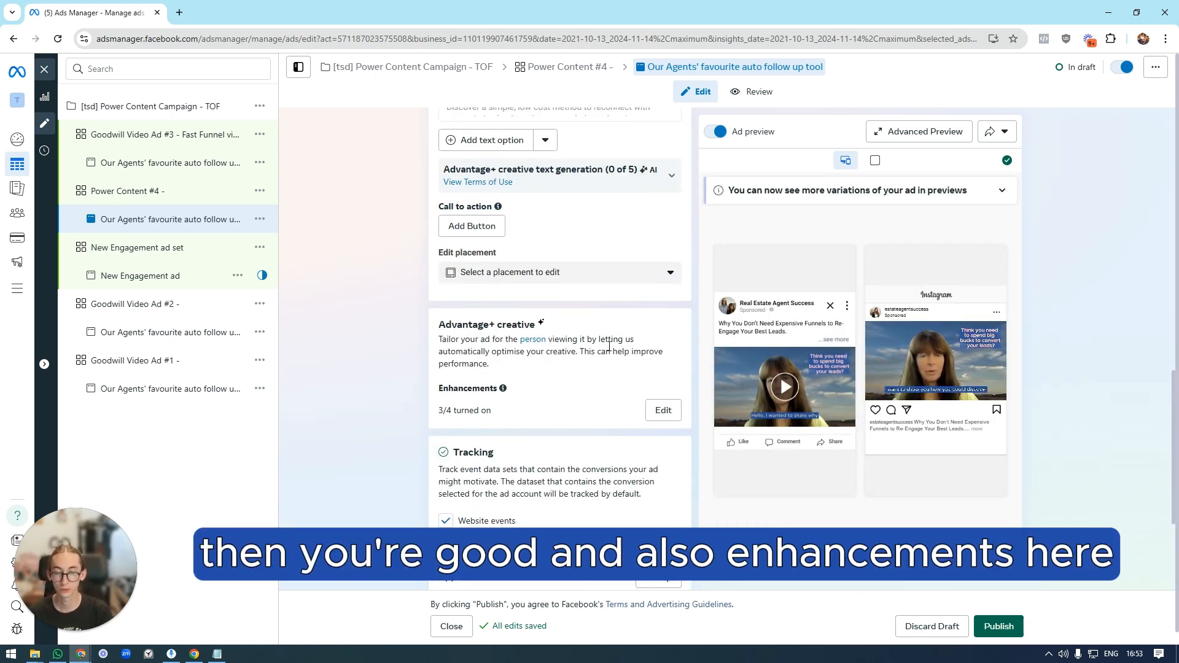
left_click(480, 386)
left_click_drag(478, 384, 496, 412)
left_click(512, 412)
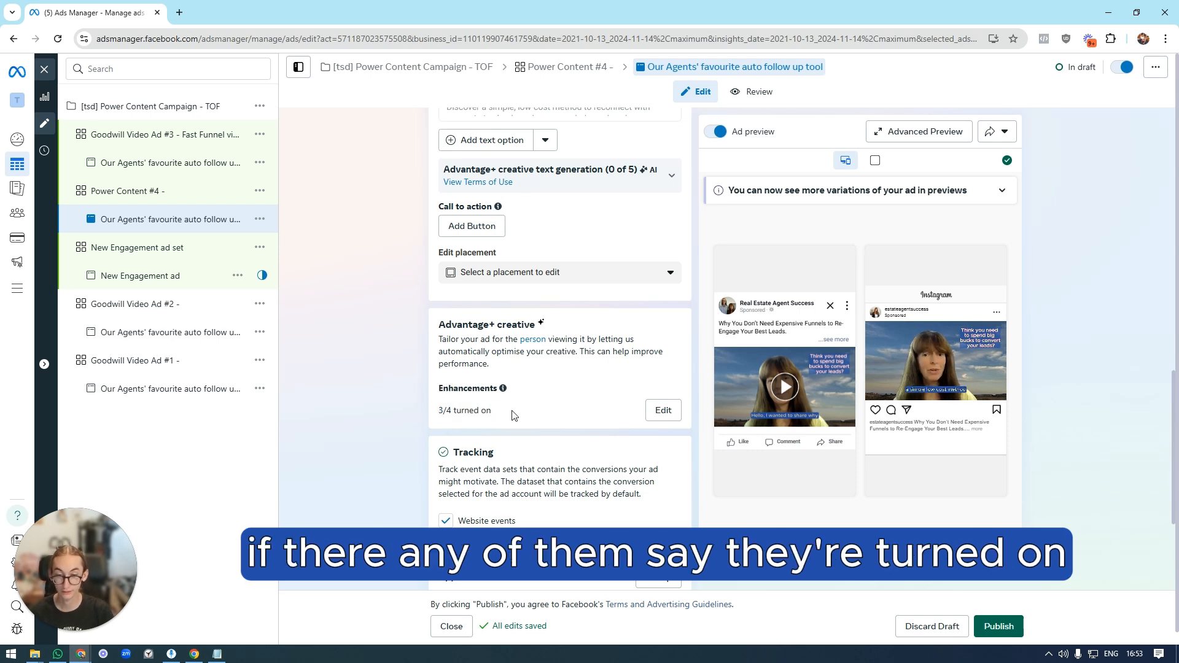
left_click(664, 412)
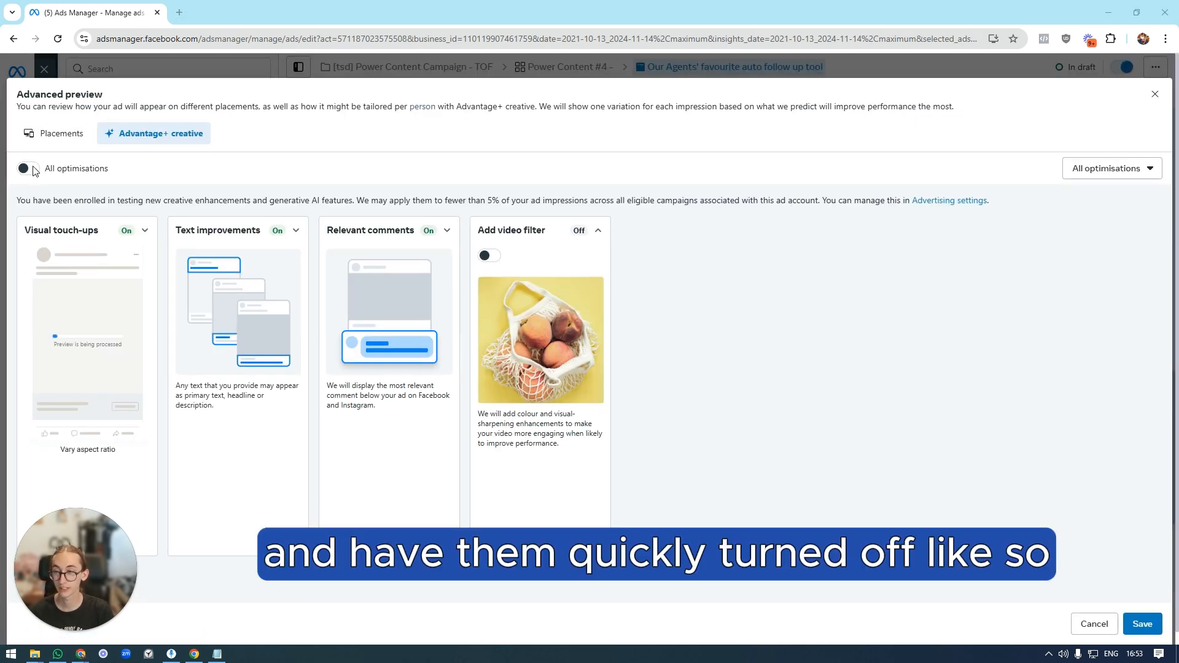
left_click(23, 170)
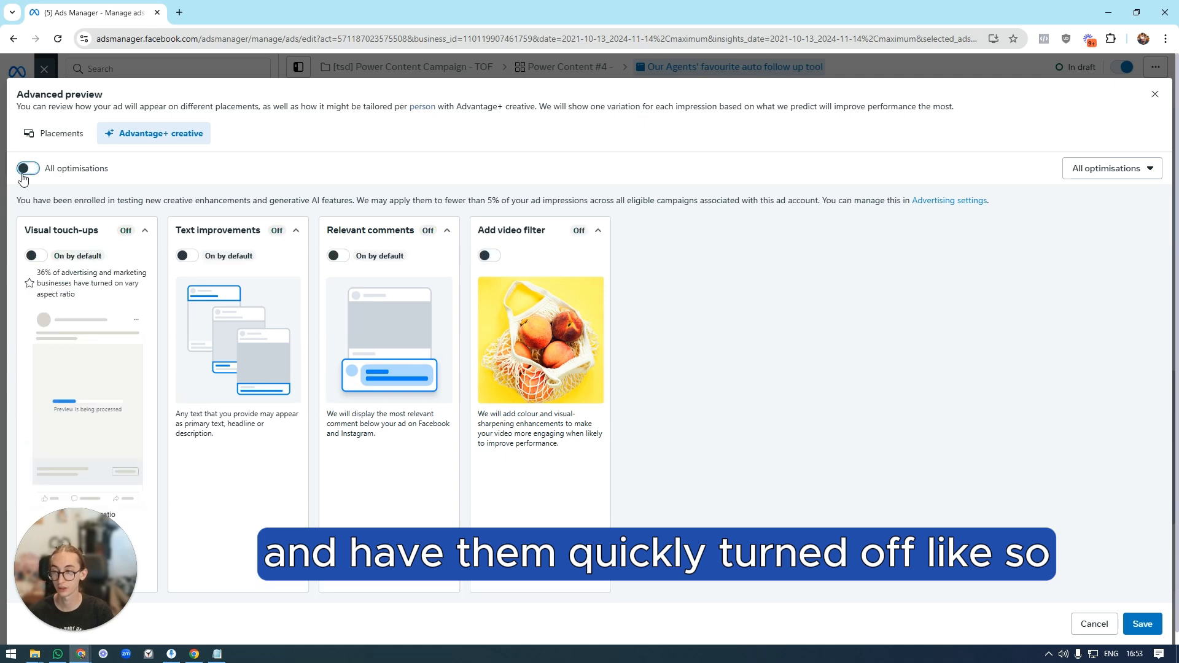
left_click(1143, 624)
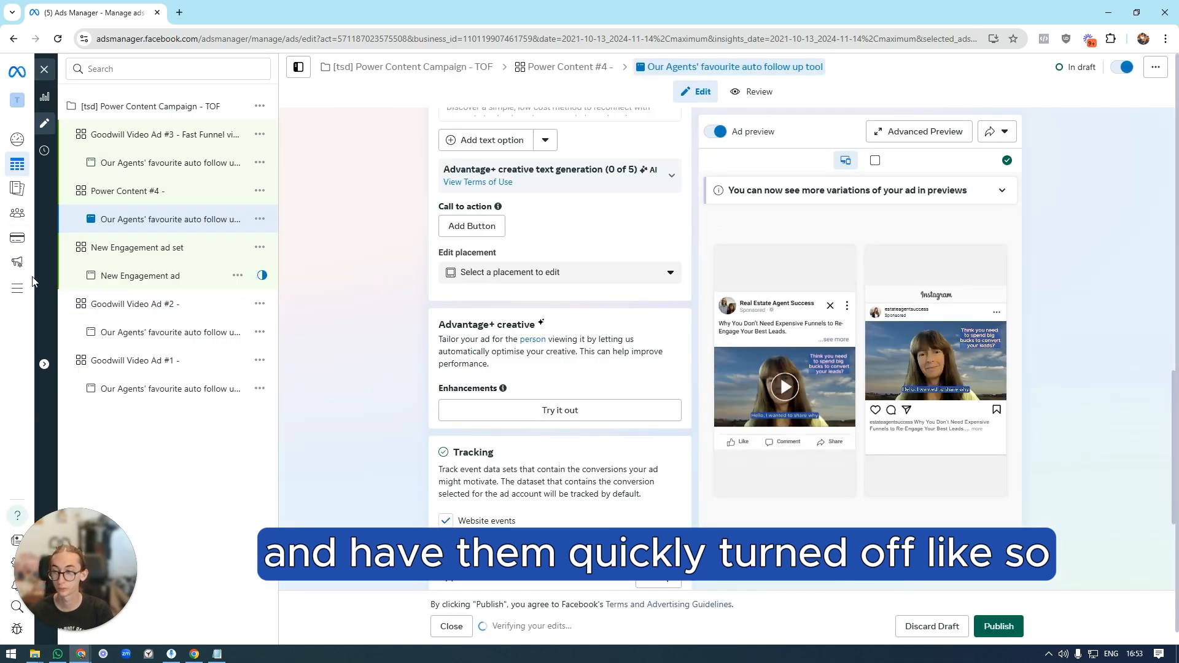
scroll(608, 340, "down", 4)
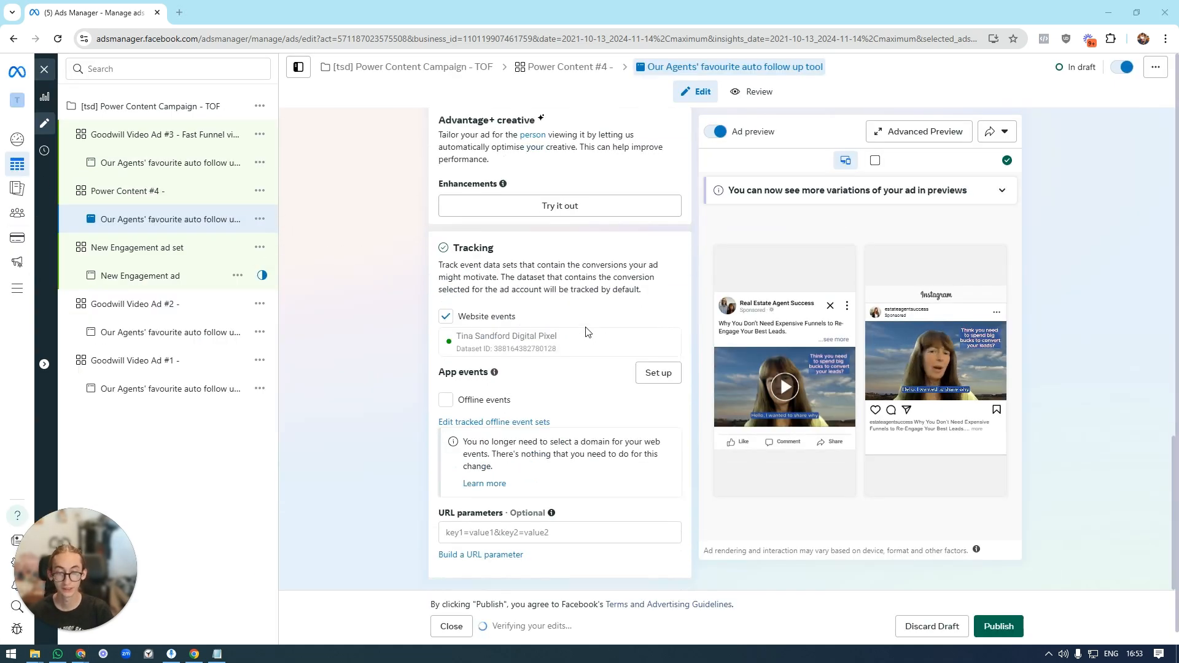
scroll(583, 356, "up", 15)
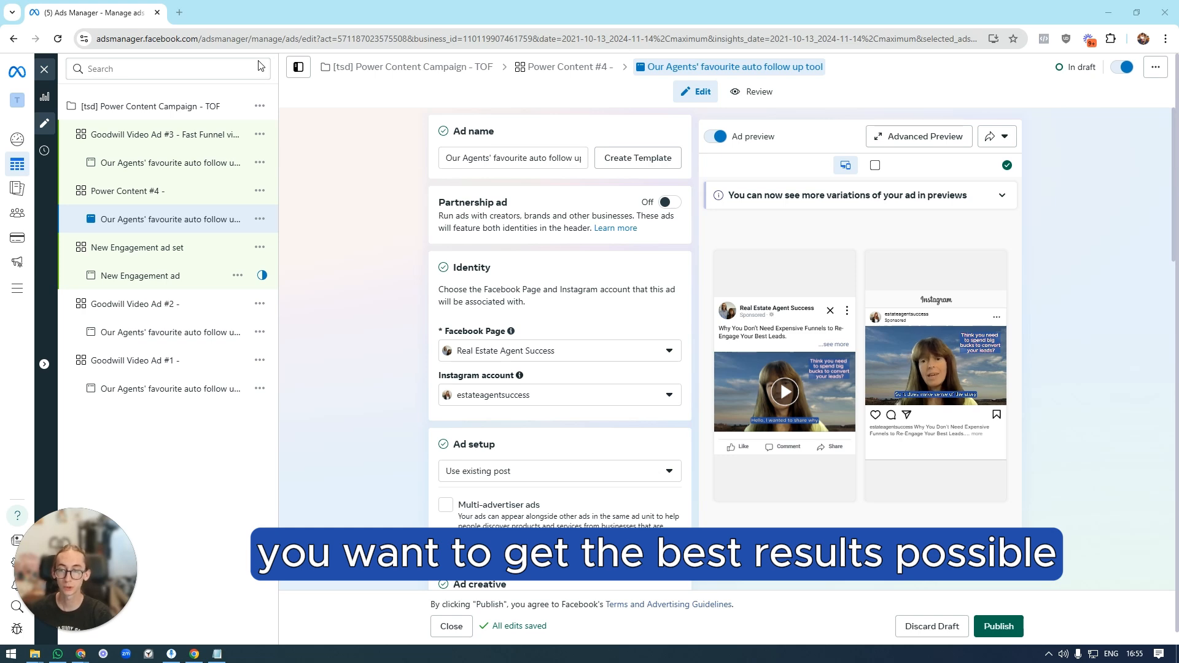
scroll(690, 303, "down", 3)
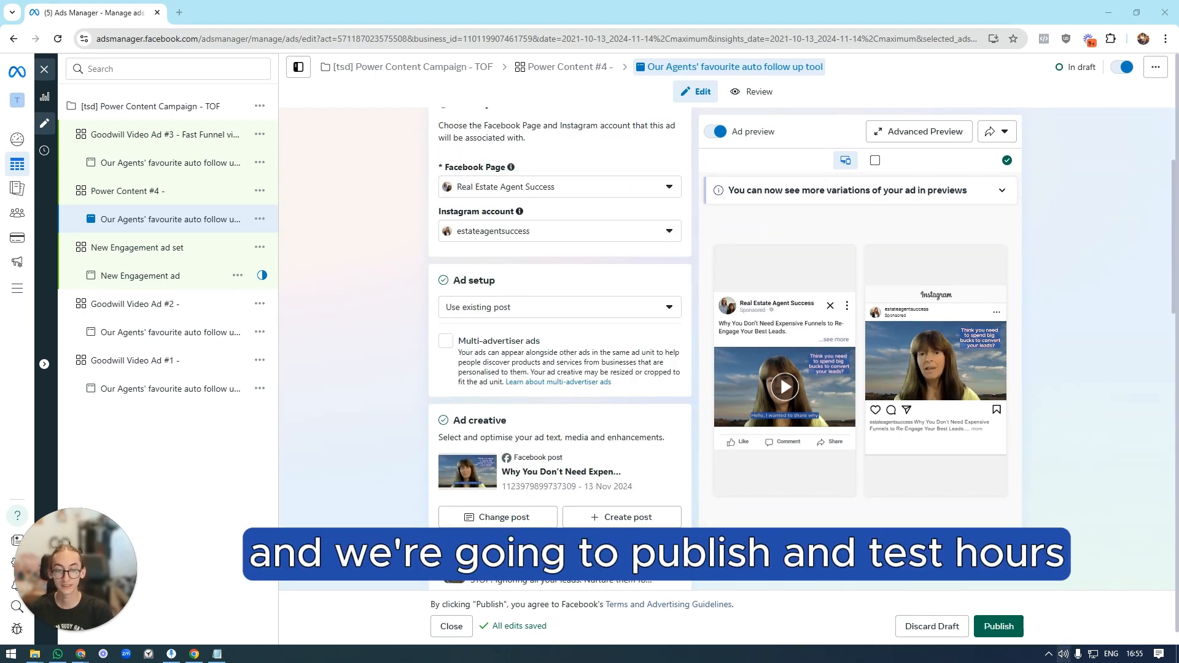